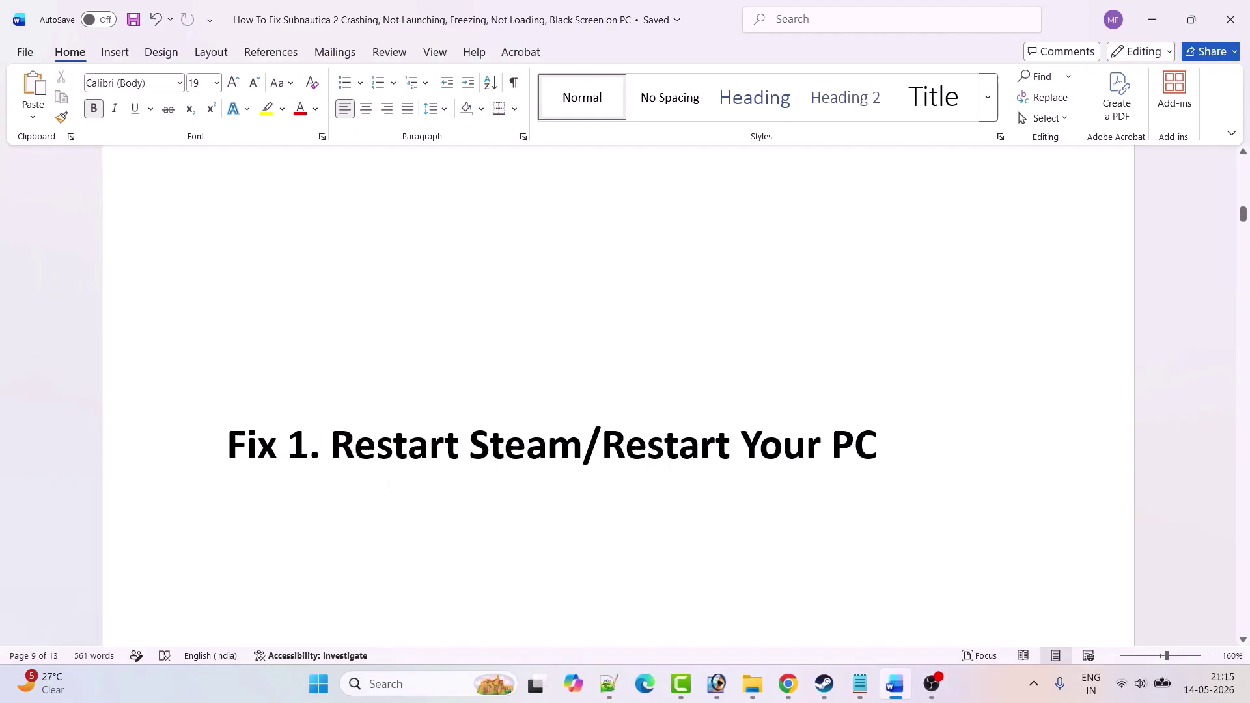
Step: Switch from the Fix 1 section to Steam and locate its Exit command and the Windows power options
scroll(389, 483, down, 1)
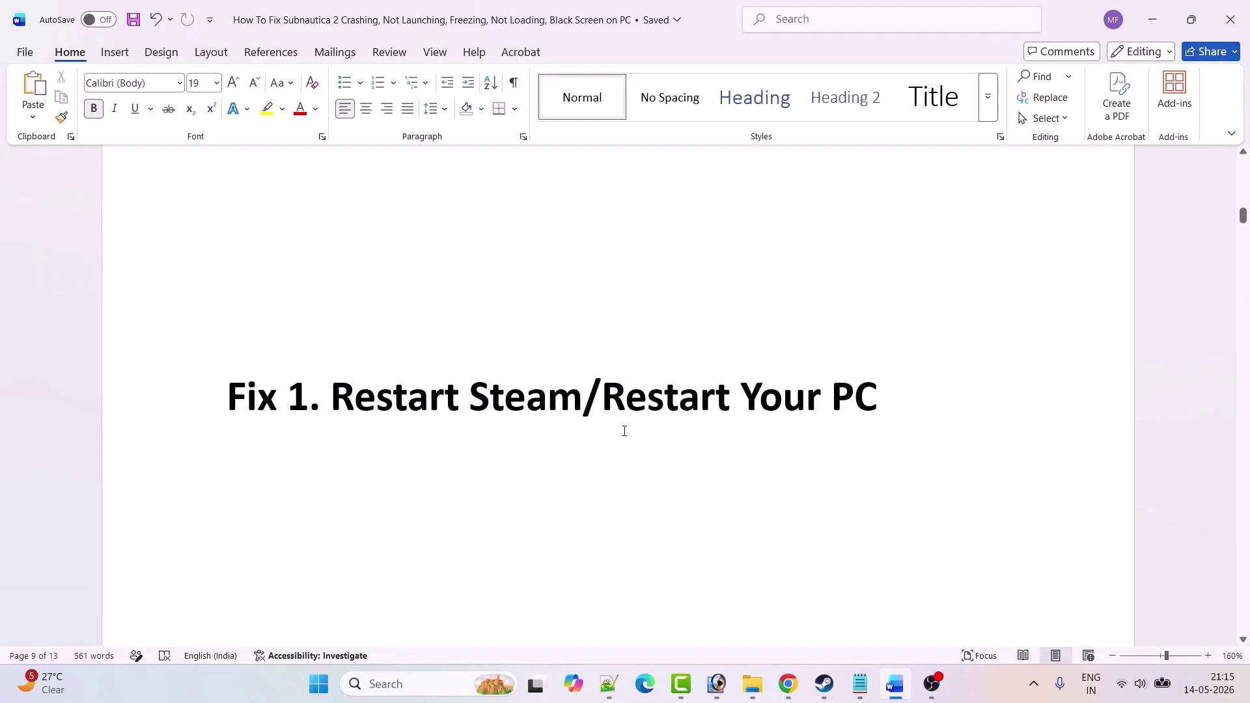
click(824, 683)
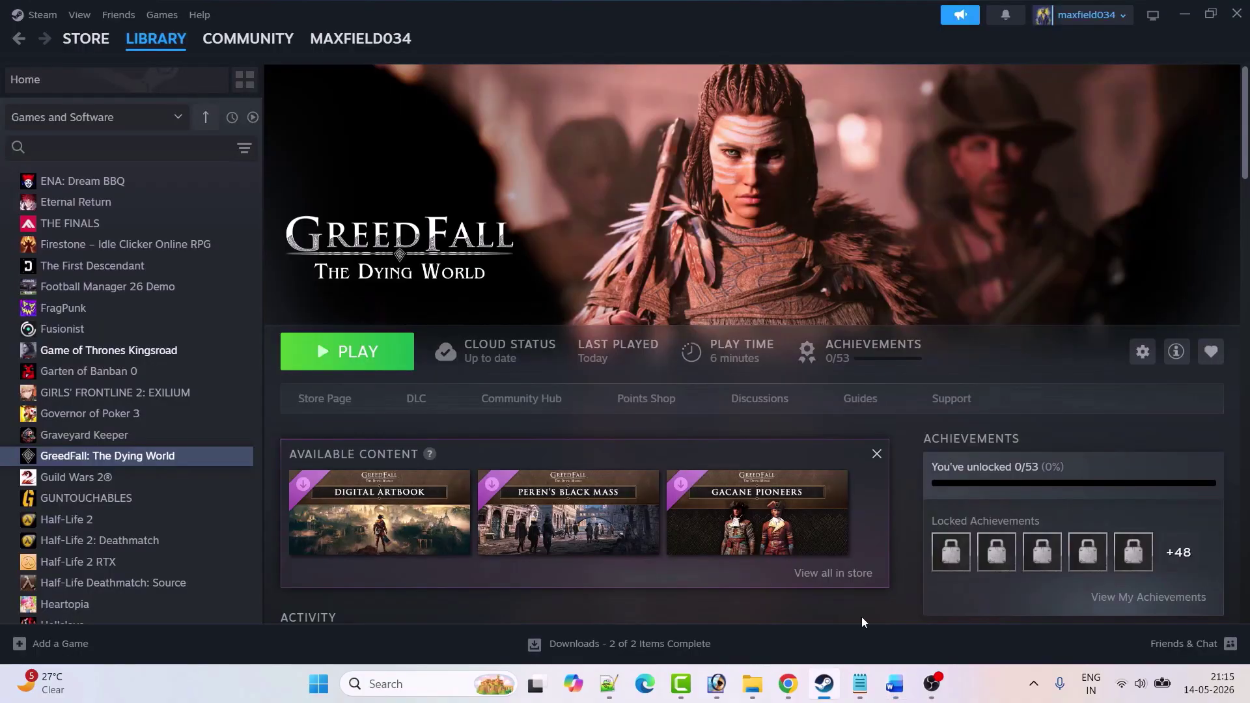
click(44, 16)
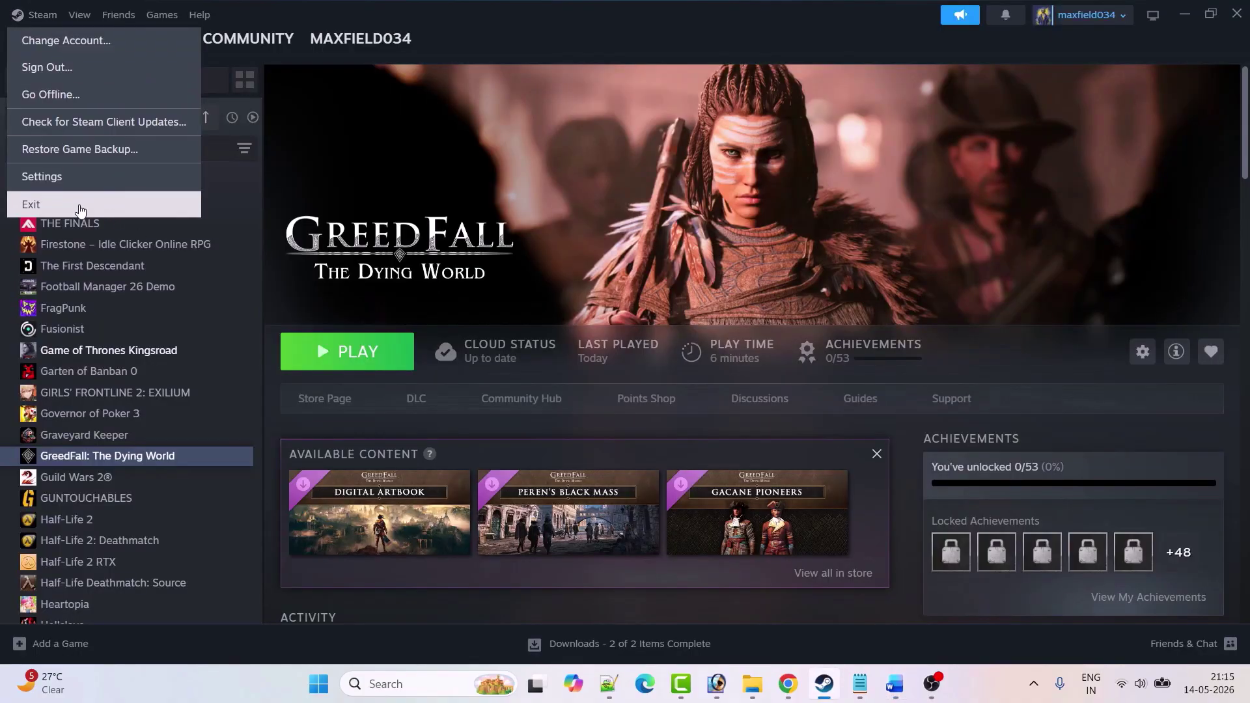
click(461, 200)
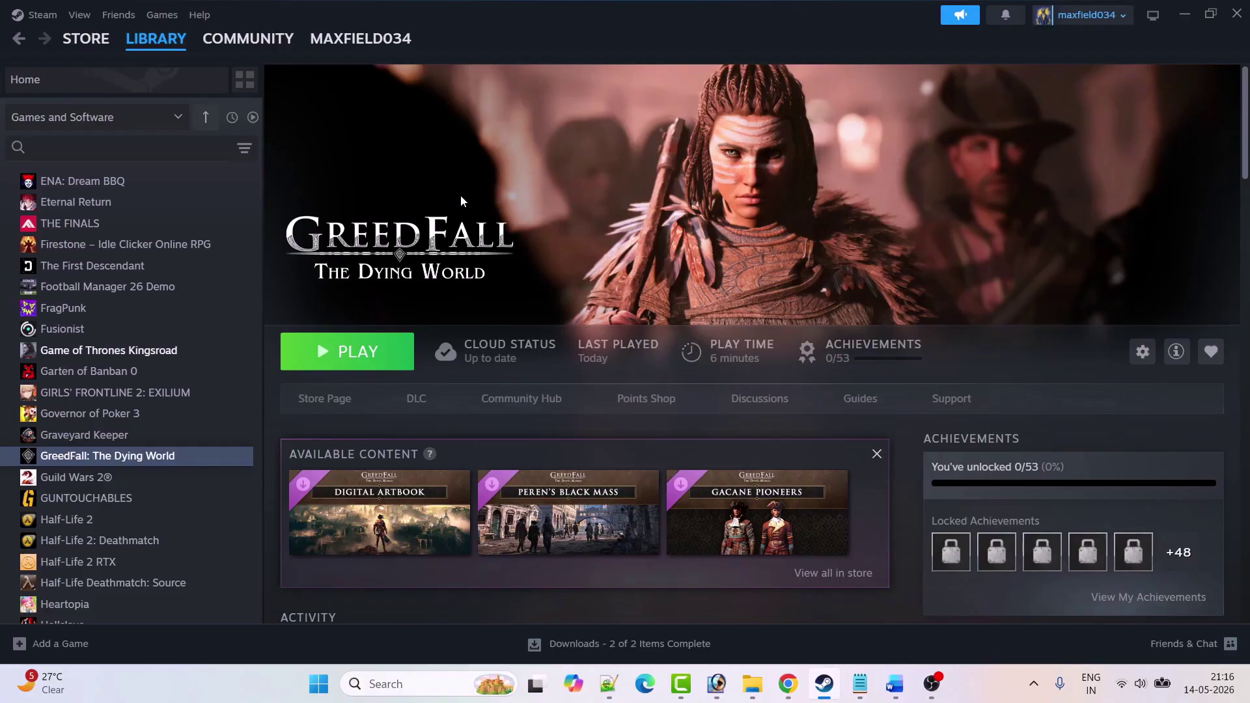
click(319, 683)
click(830, 632)
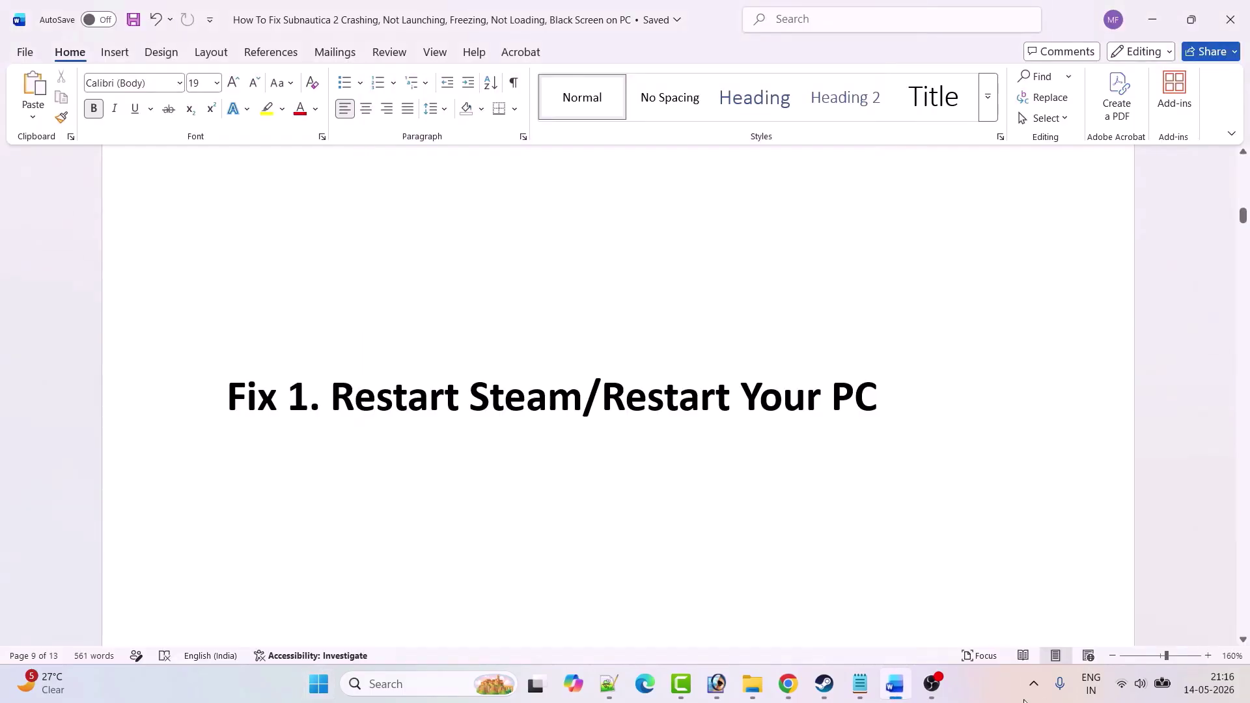
Step: Read the Fix 2 section on updating the graphics card driver, including the NVIDIA, AMD and Intel download links
scroll(728, 442, down, 10)
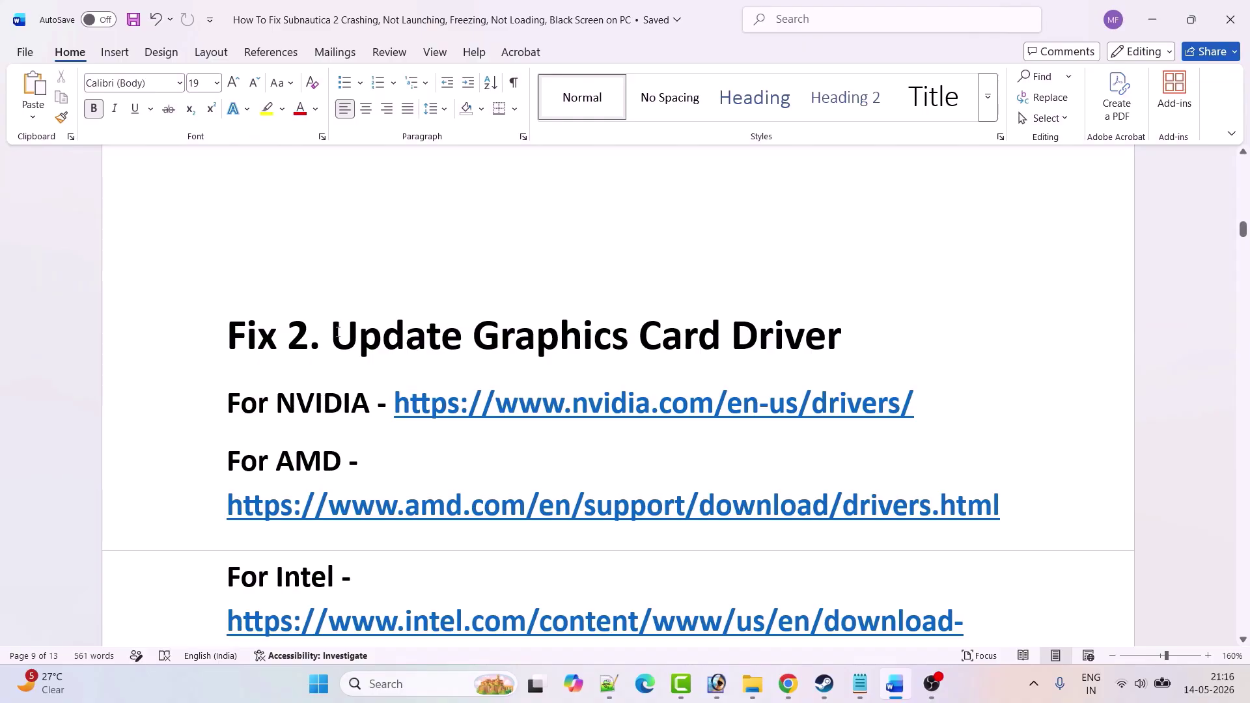
scroll(326, 352, down, 1)
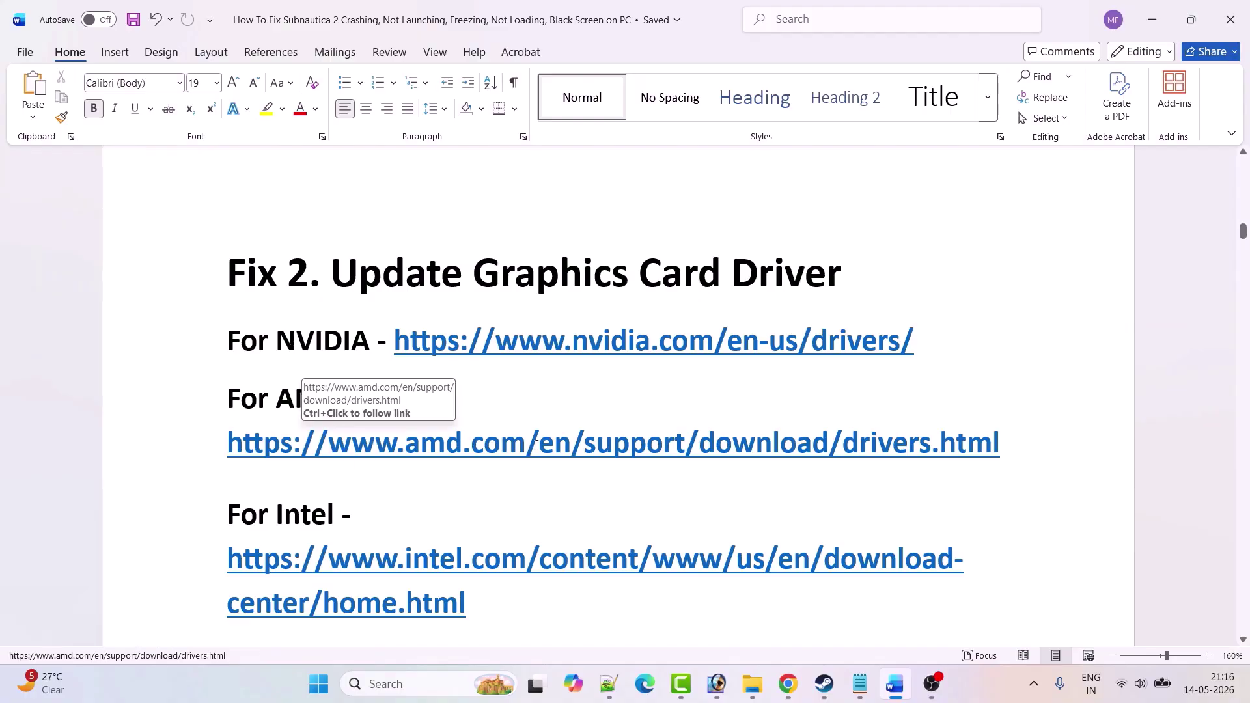
scroll(444, 321, down, 1)
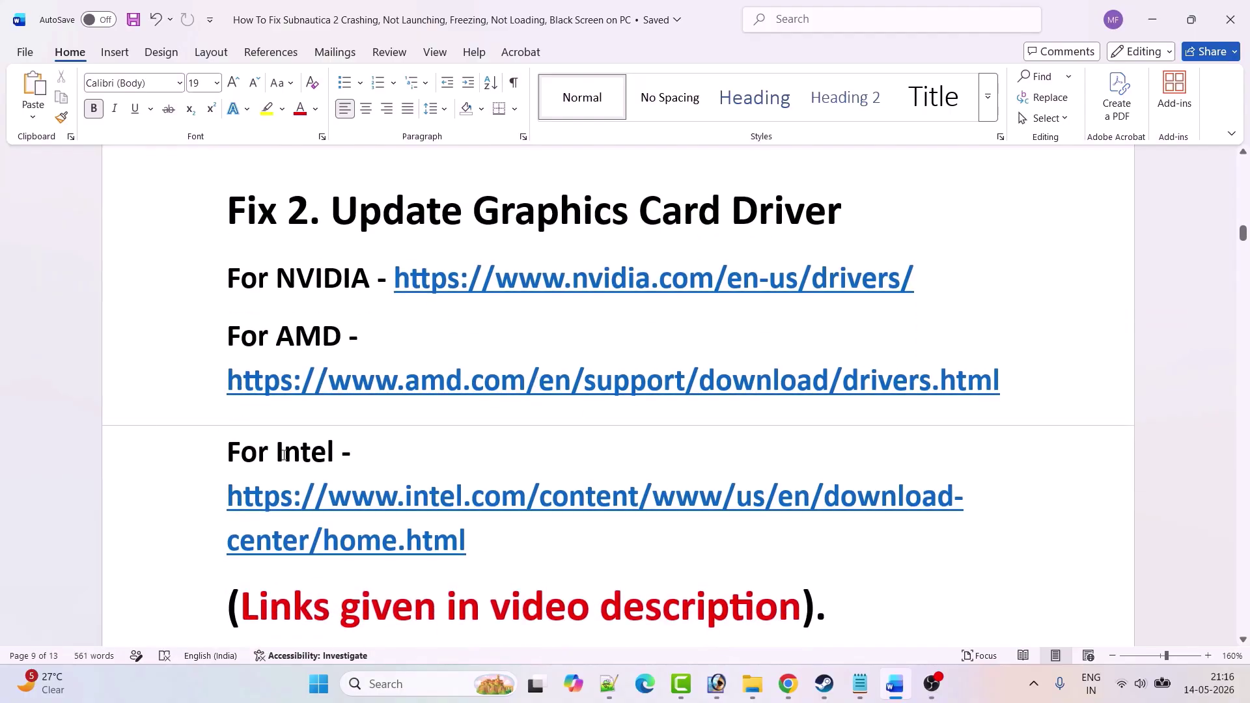
scroll(518, 500, down, 1)
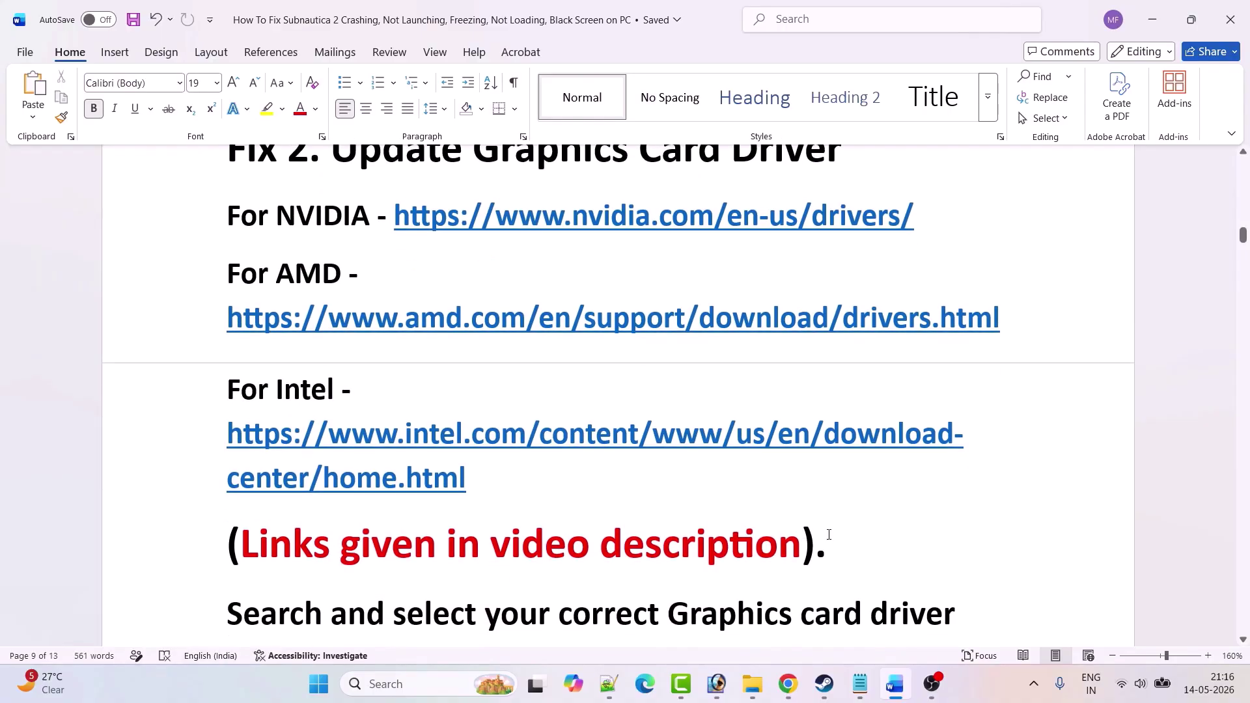
scroll(829, 534, down, 3)
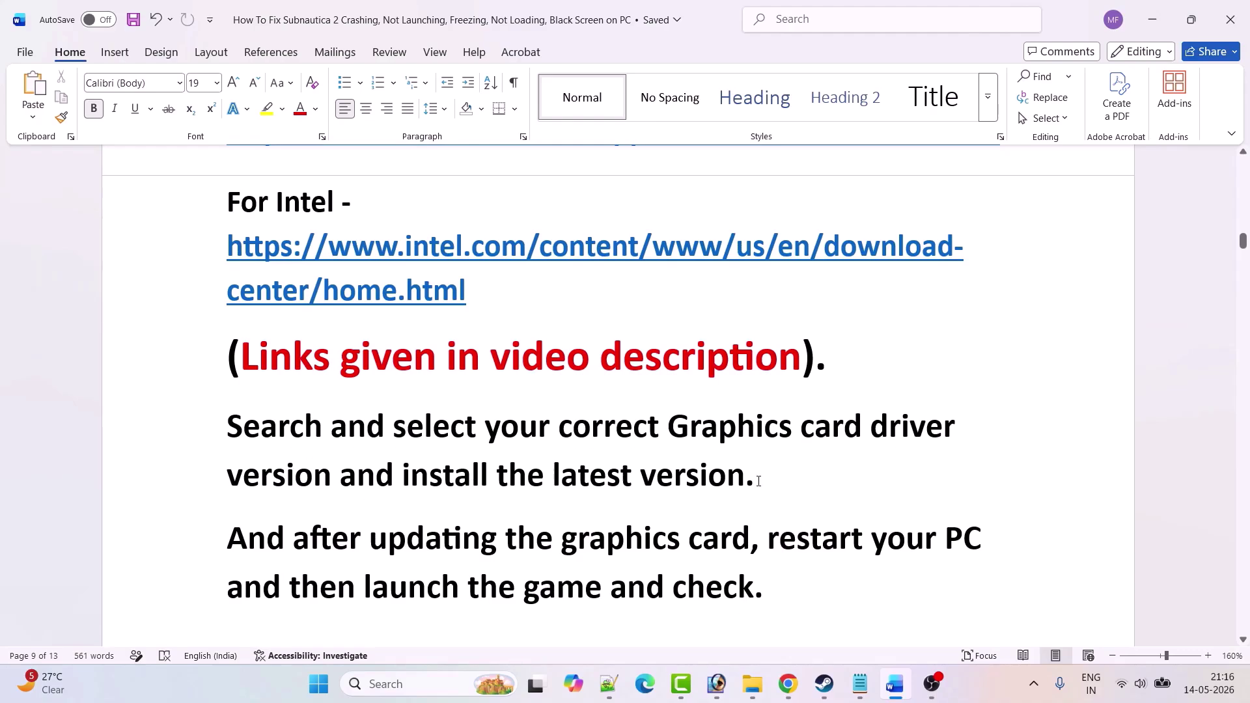
scroll(759, 481, down, 1)
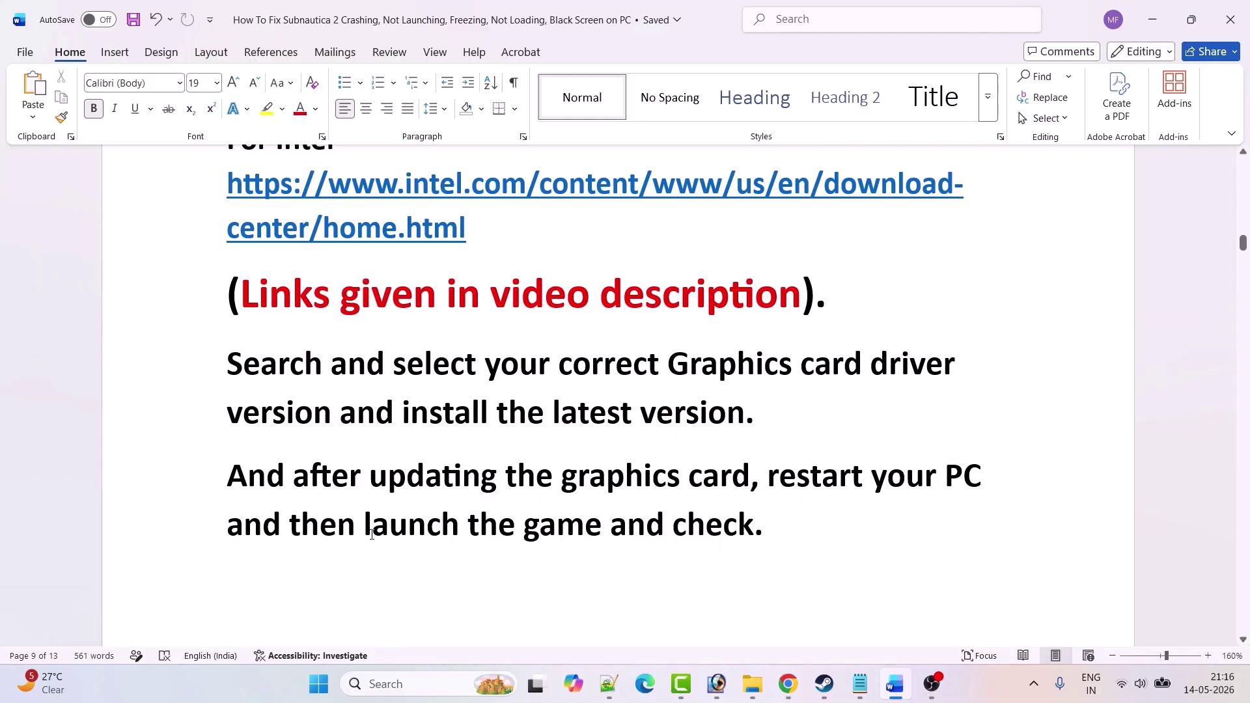
scroll(772, 531, up, 5)
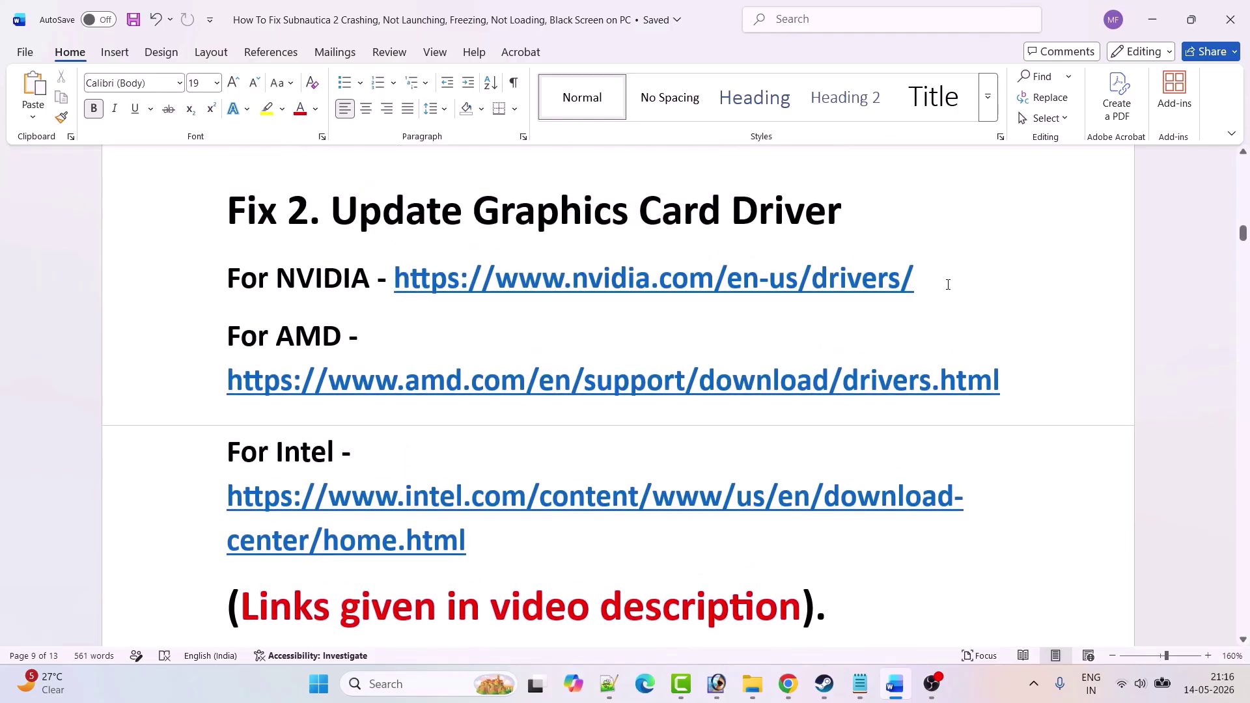
Step: Highlight the NVIDIA driver link, switch to NVIDIA's driver page in Chrome and search for GeForce RTX 3050 drivers for Windows 11, English (US)
drag(946, 283, 385, 267)
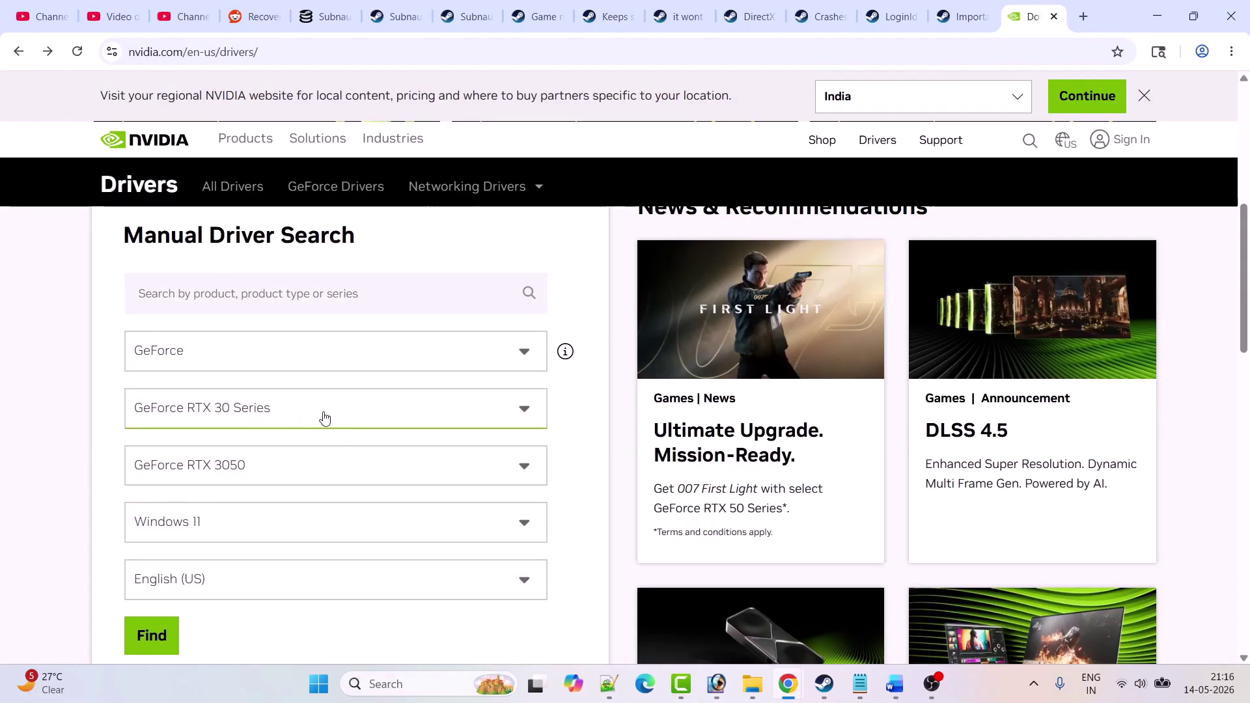
scroll(315, 472, down, 3)
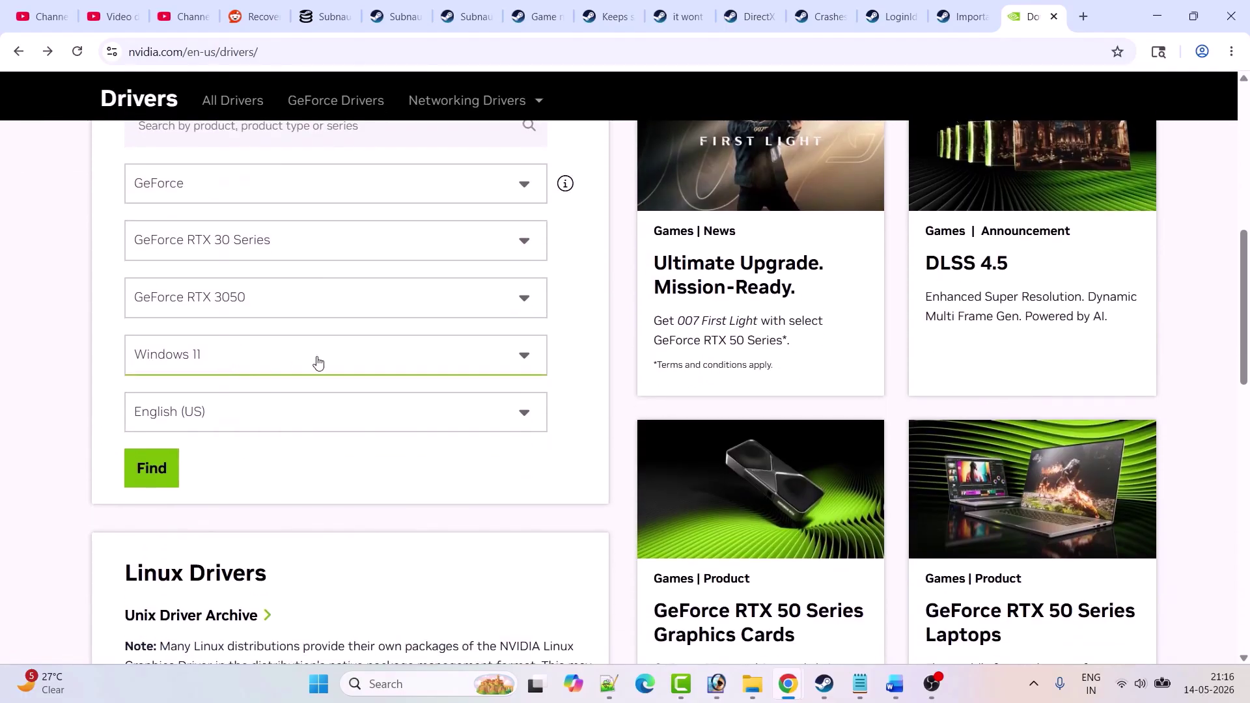
click(172, 468)
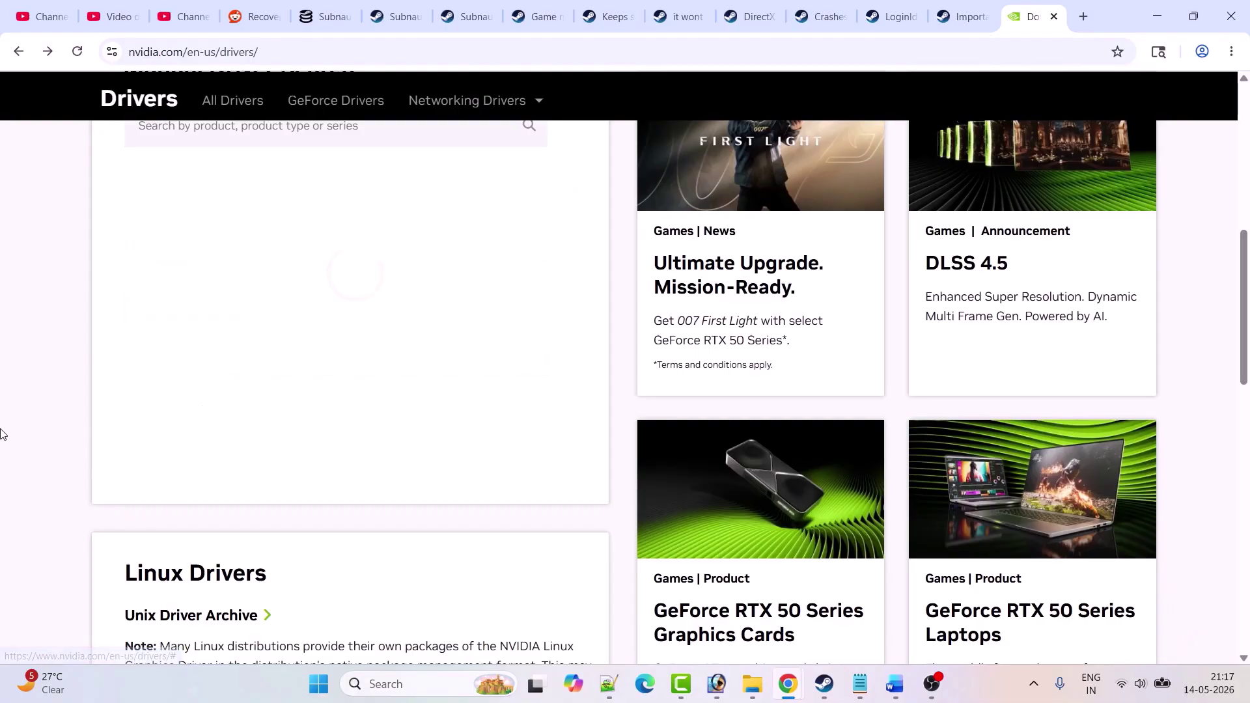
Step: Open the GeForce Game Ready Driver 596.49 entry in the driver results and download it
scroll(163, 416, down, 3)
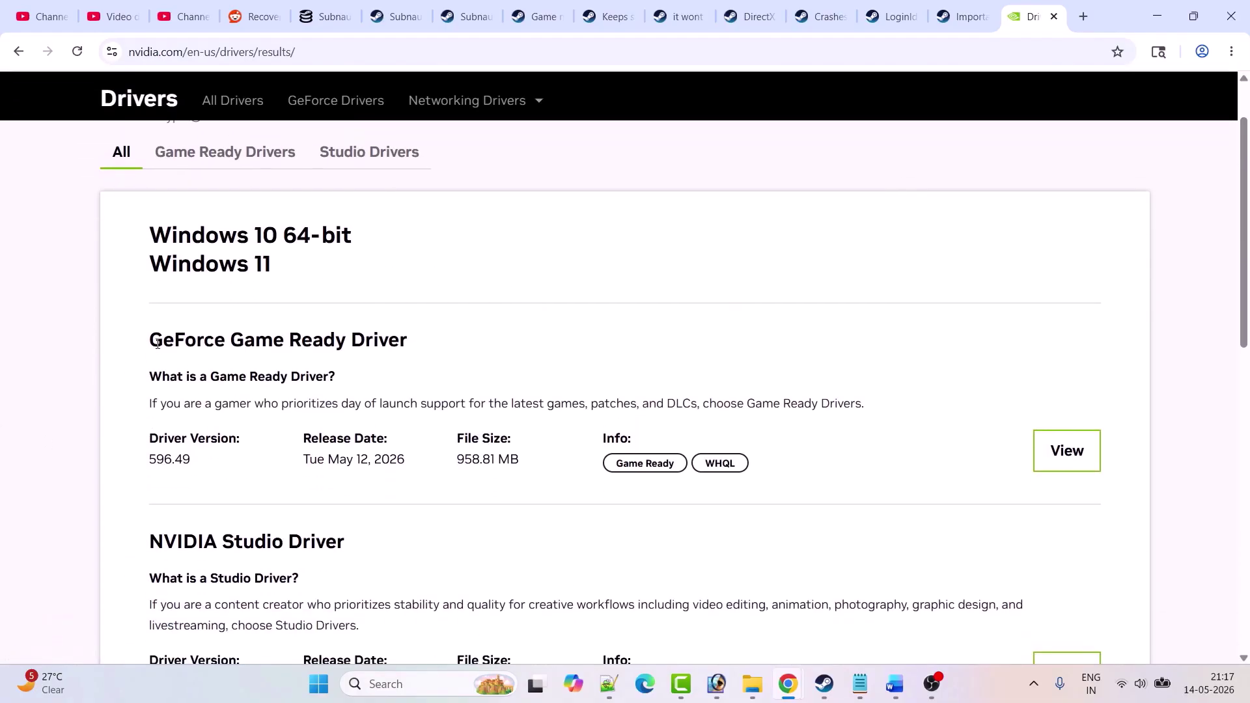
drag(155, 340, 415, 339)
click(415, 339)
drag(195, 463, 149, 461)
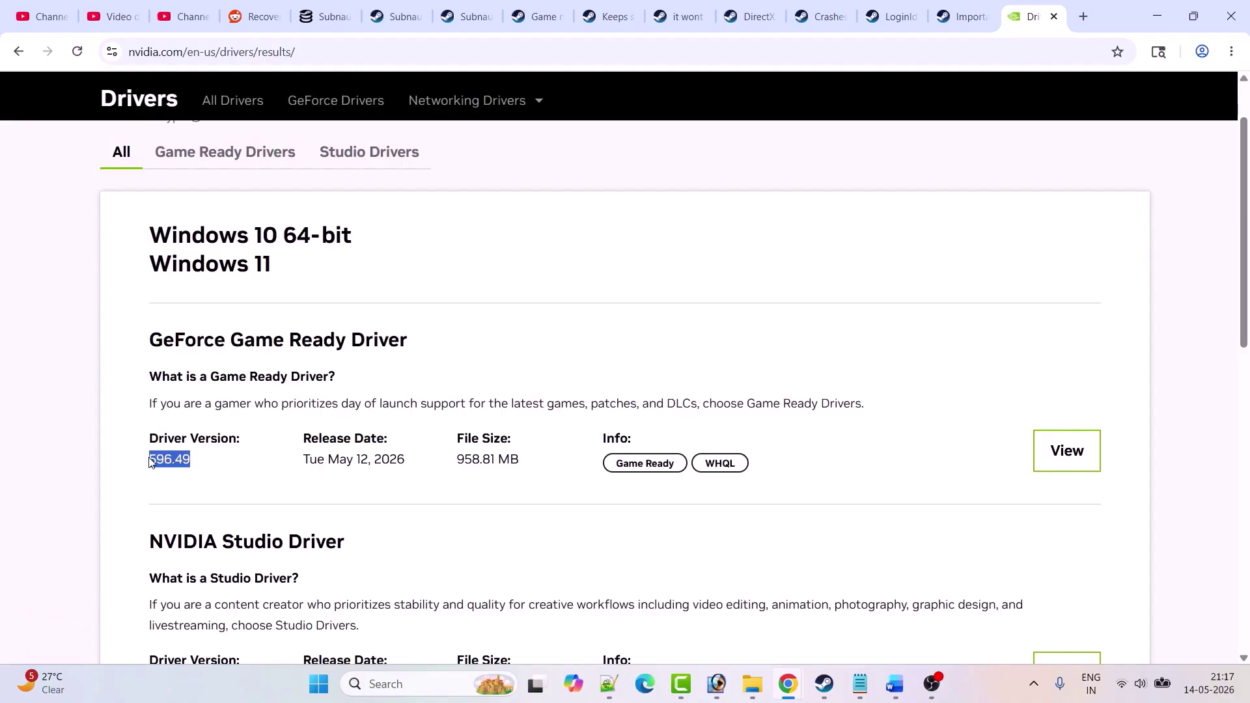
click(210, 469)
click(1073, 459)
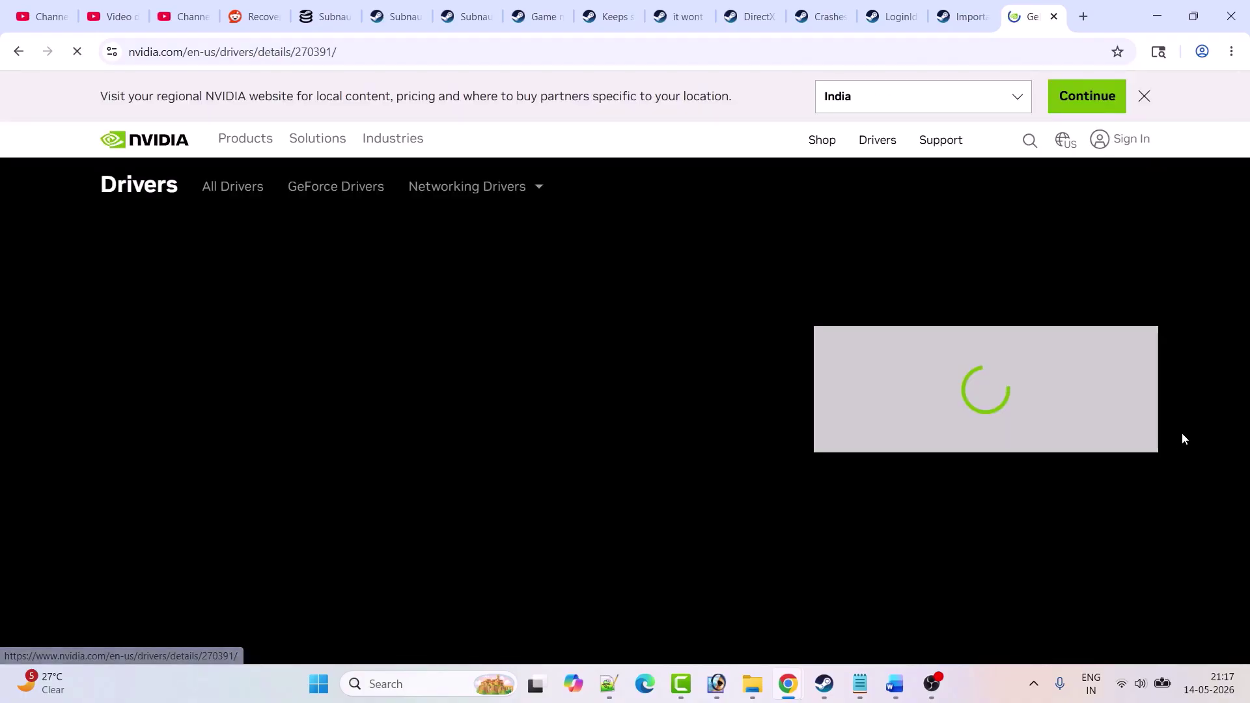
click(291, 589)
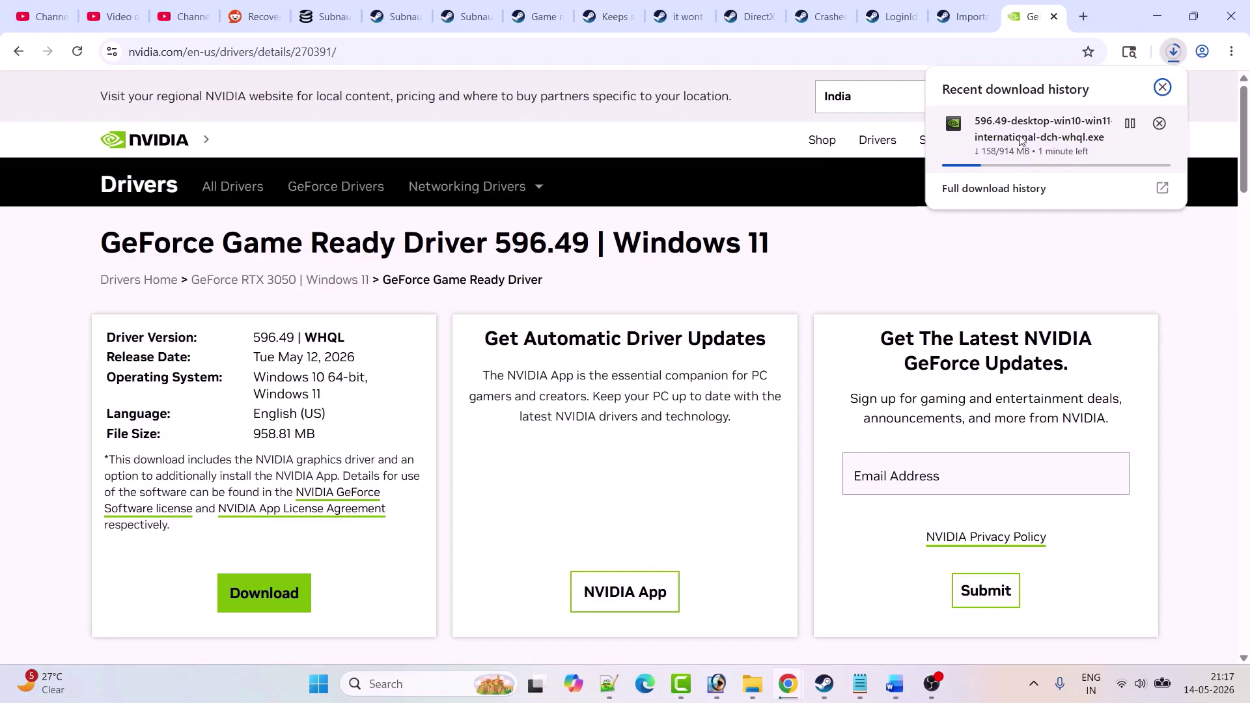
Step: Locate the Restart option among the Windows power options and close the menu without restarting
click(319, 683)
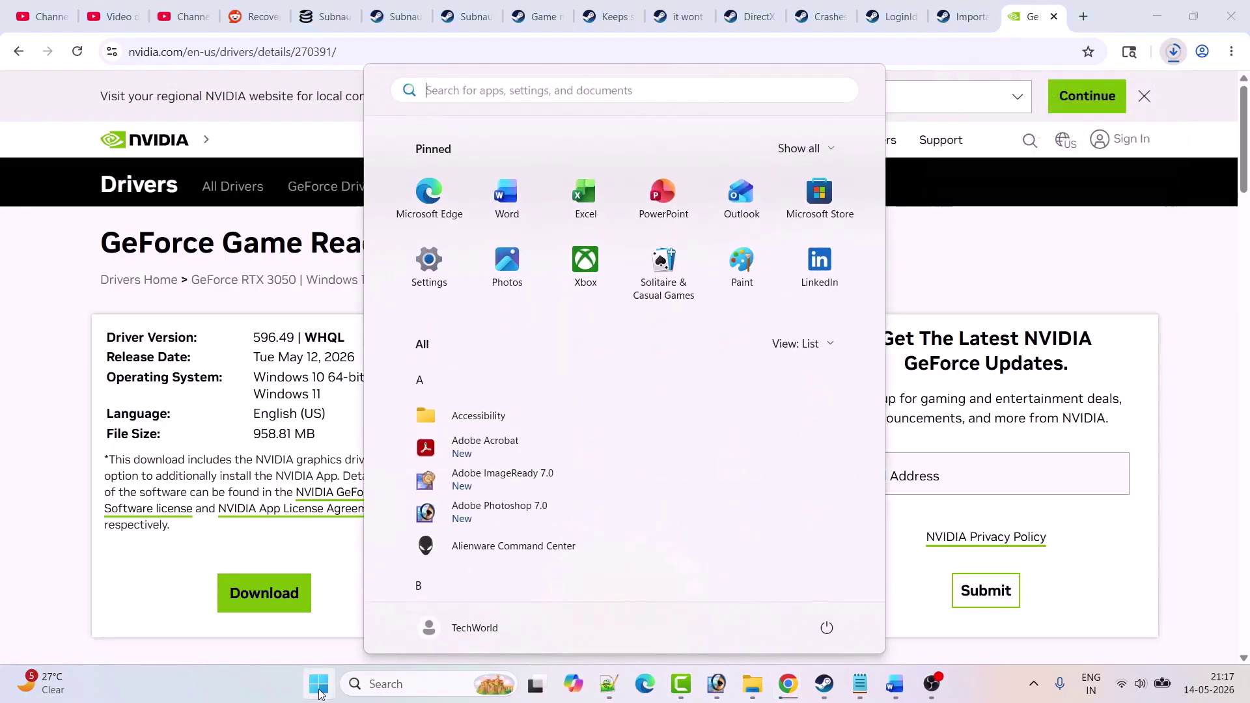
click(826, 627)
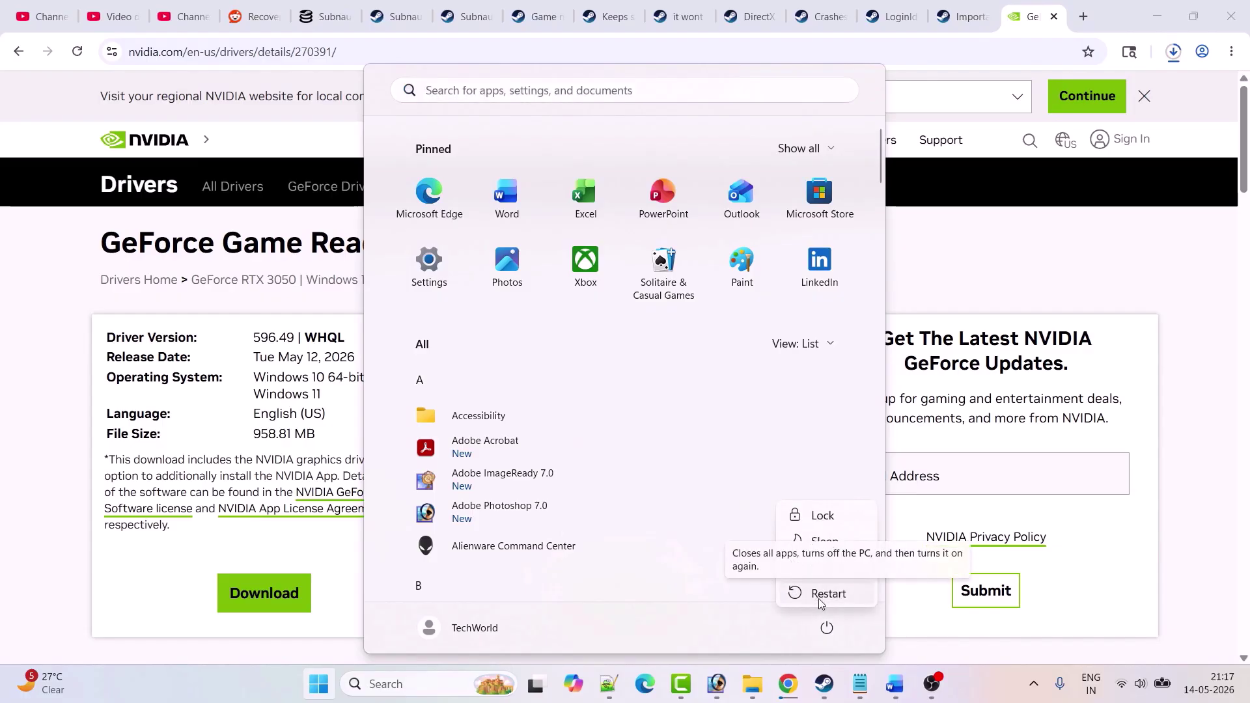
click(1202, 528)
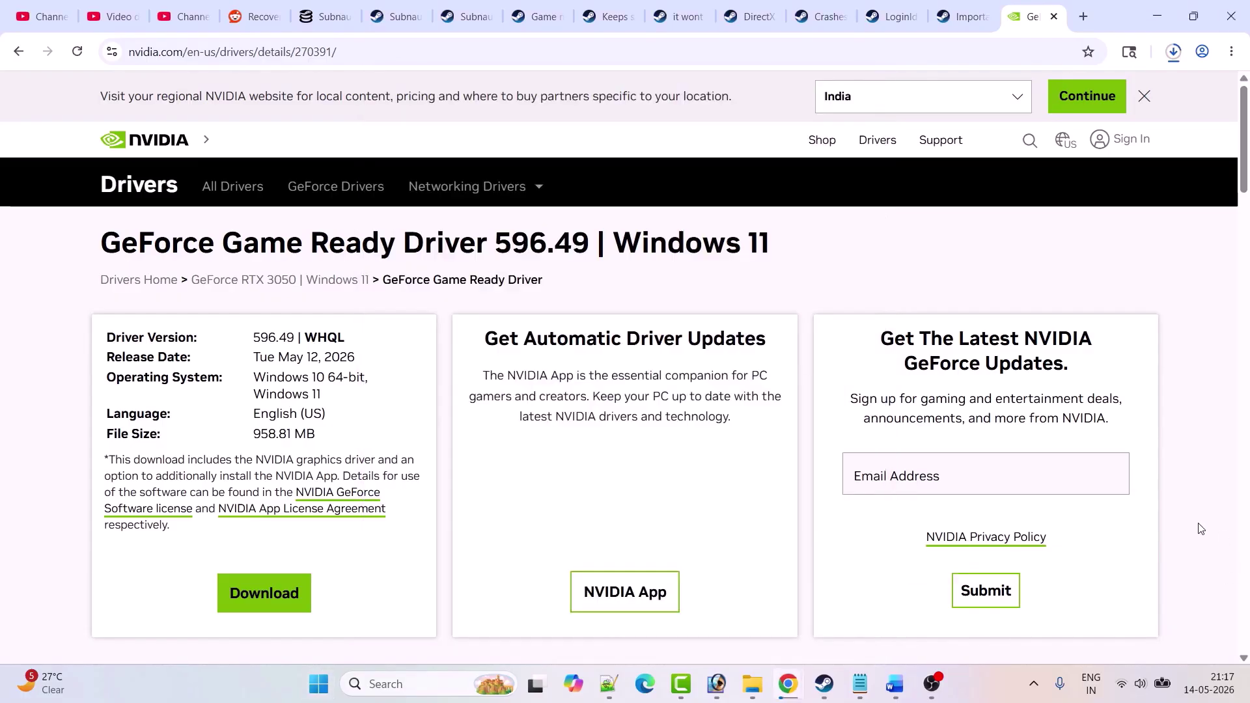
Step: Switch back to the Word document and read the Fix 3 section on rolling back the graphics driver, highlighting "AMD USERS"
click(894, 685)
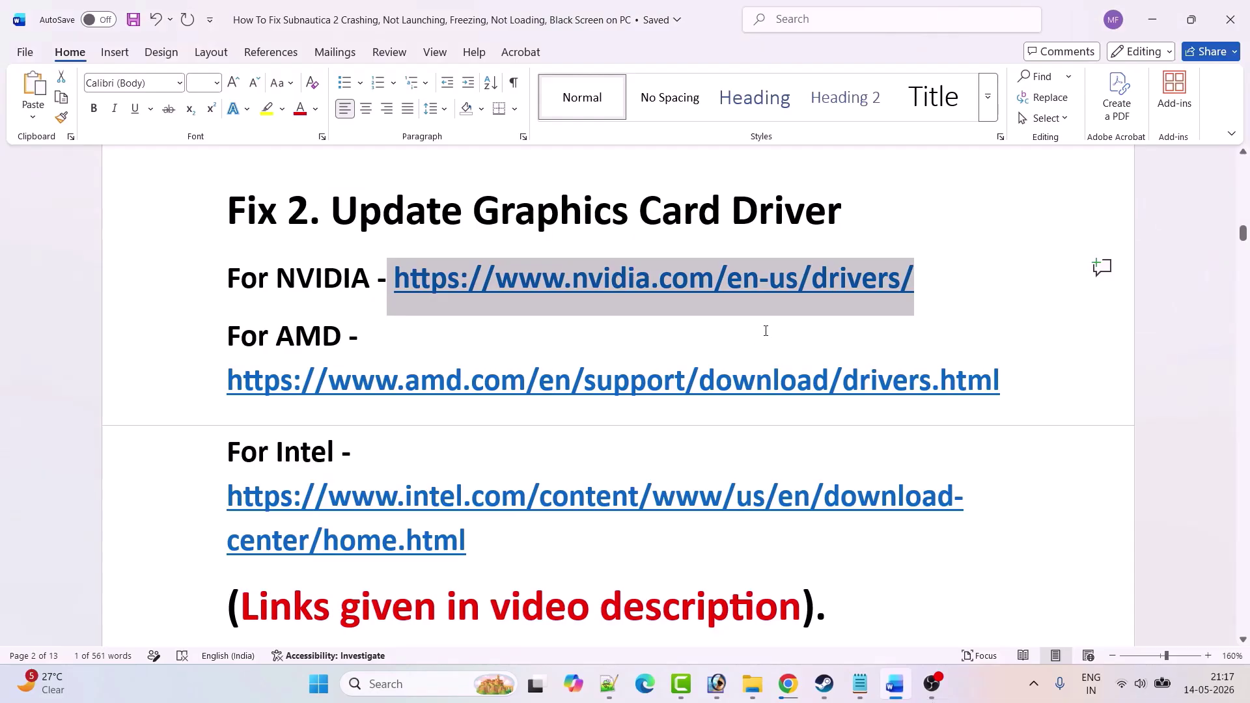
scroll(765, 330, down, 8)
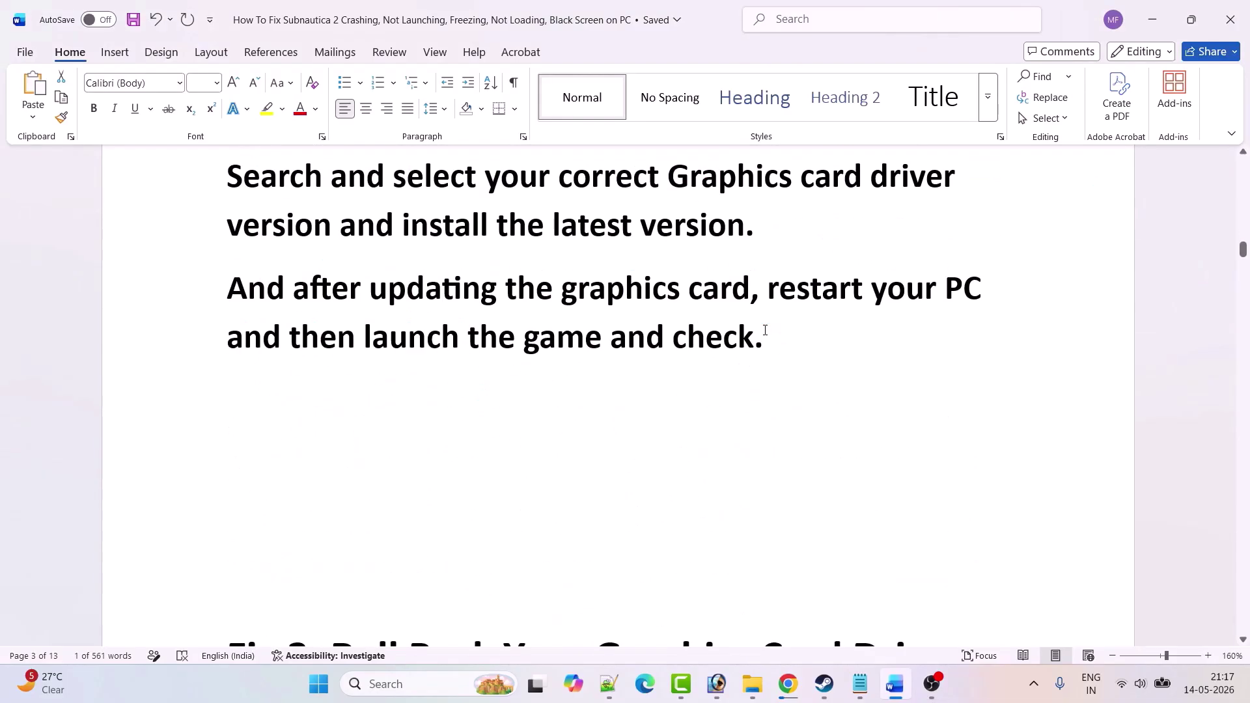
scroll(765, 330, down, 5)
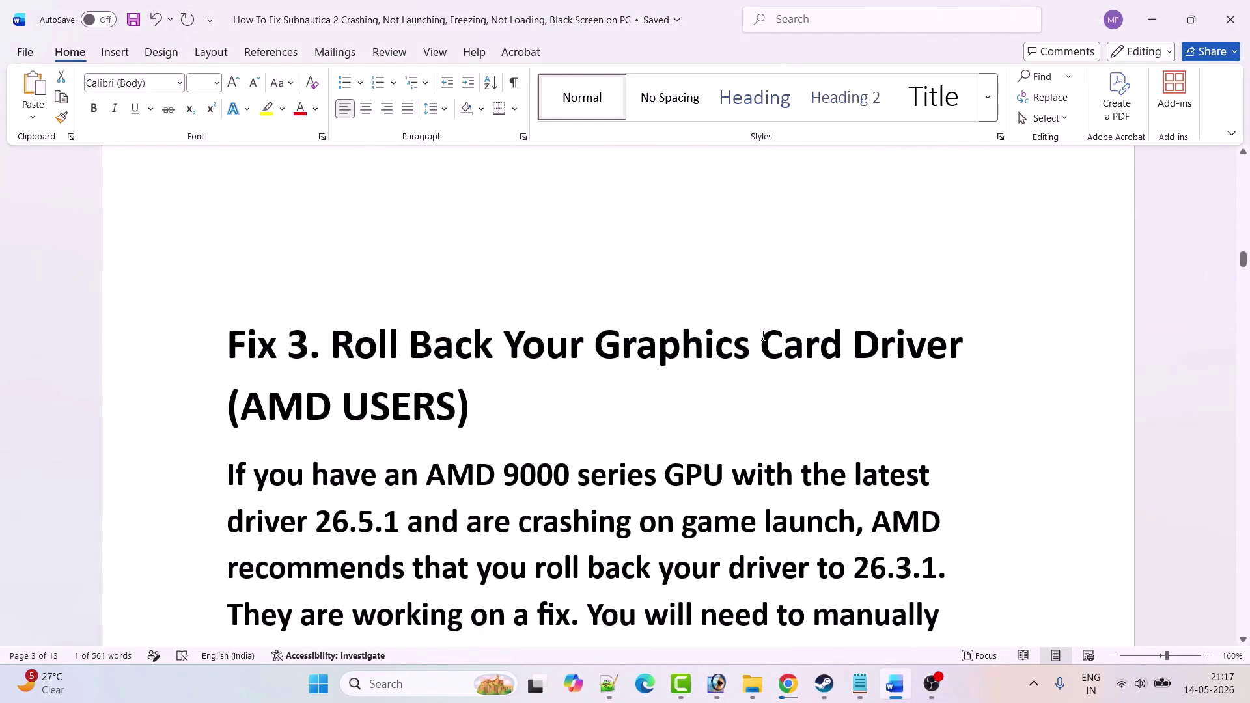
scroll(763, 336, down, 1)
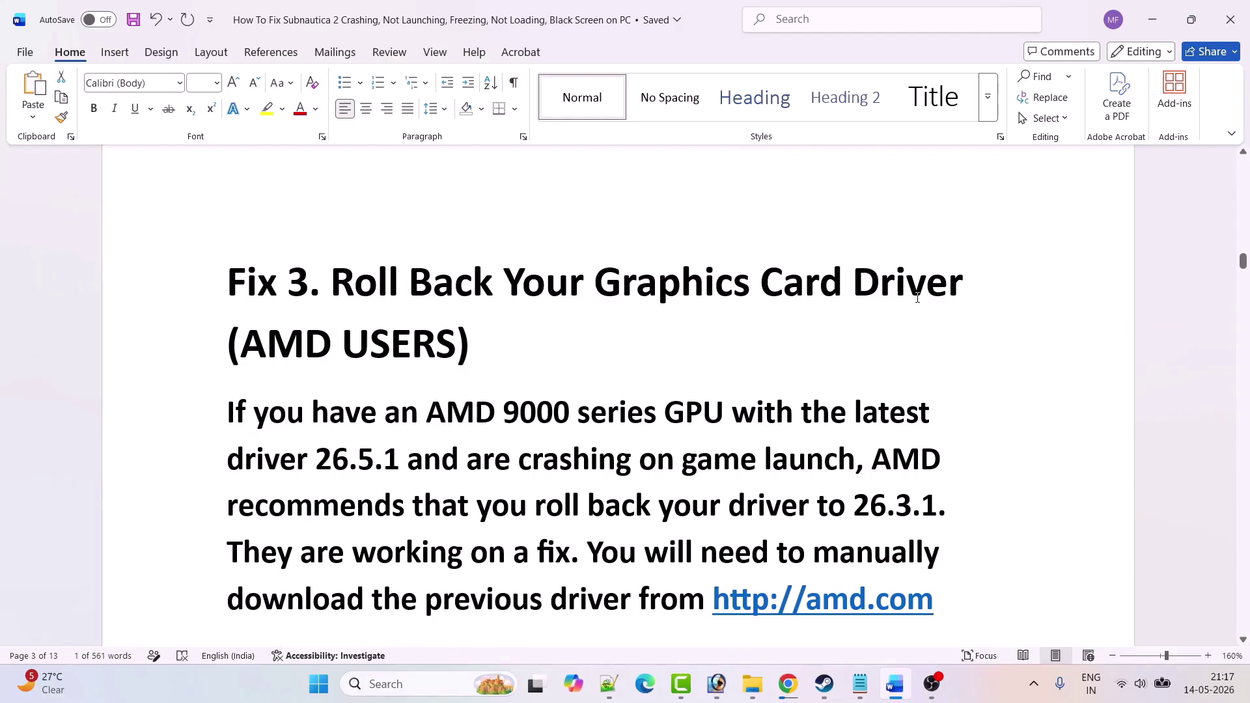
drag(311, 344, 428, 343)
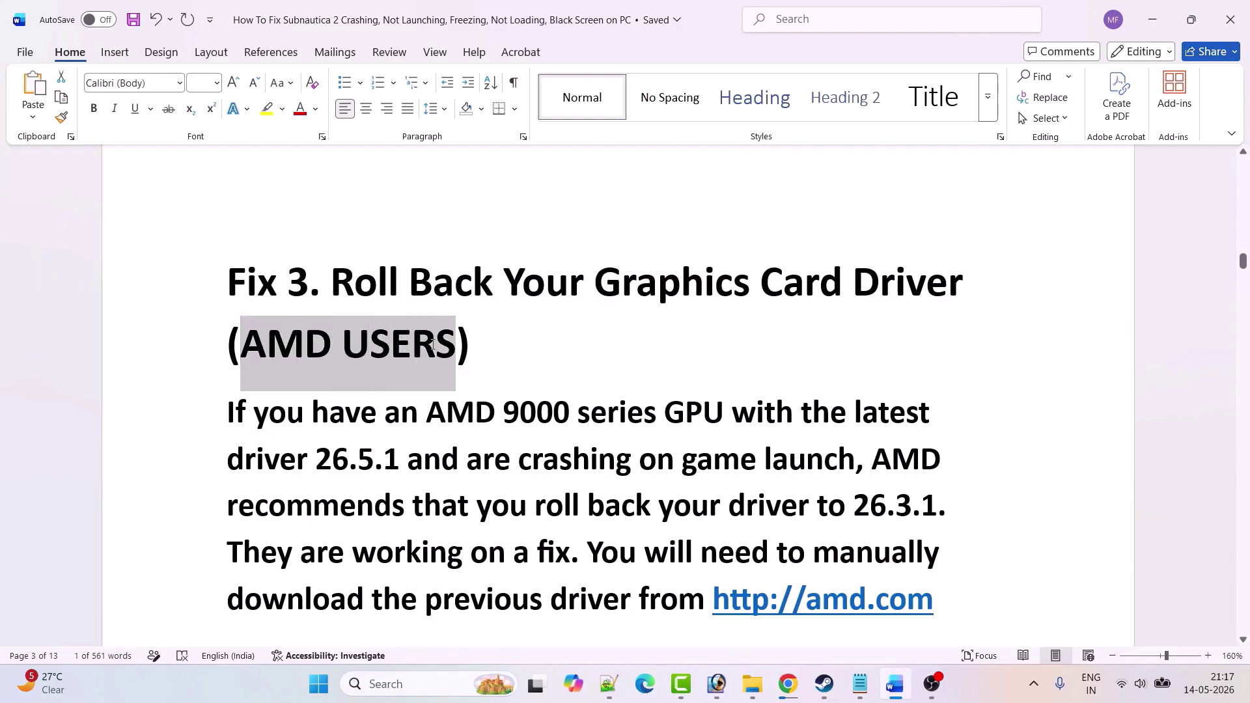
click(427, 411)
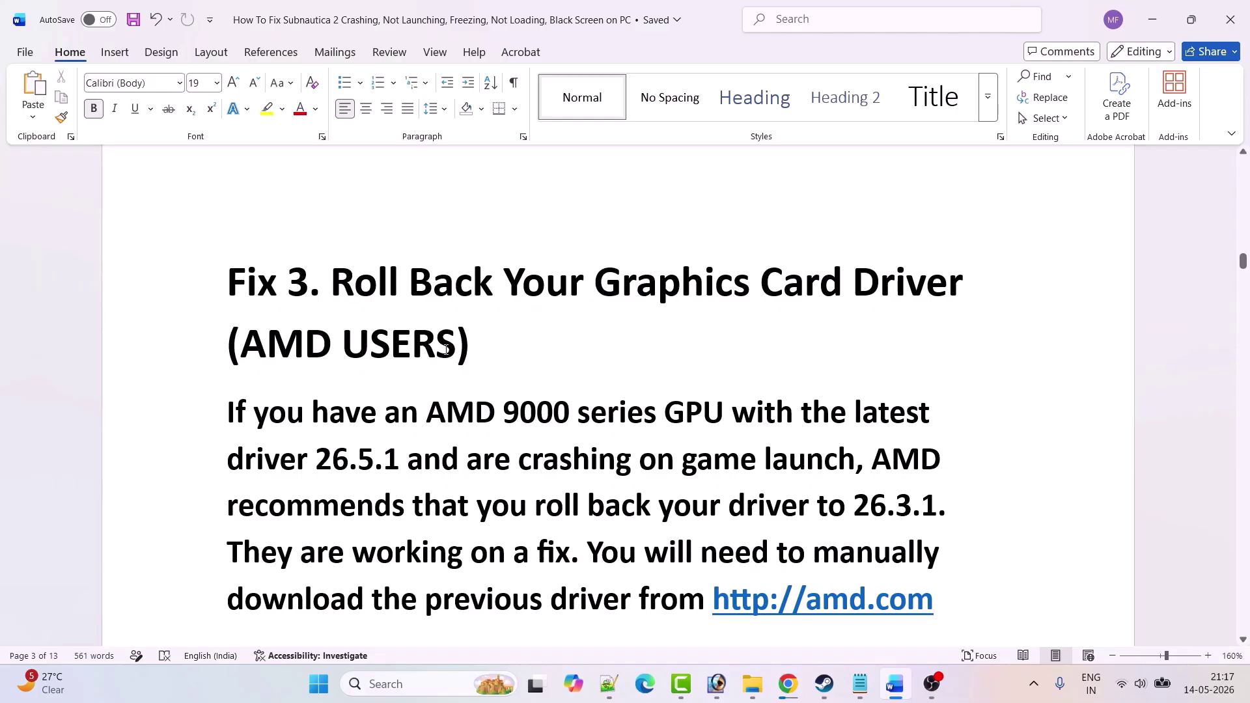
drag(457, 345, 241, 345)
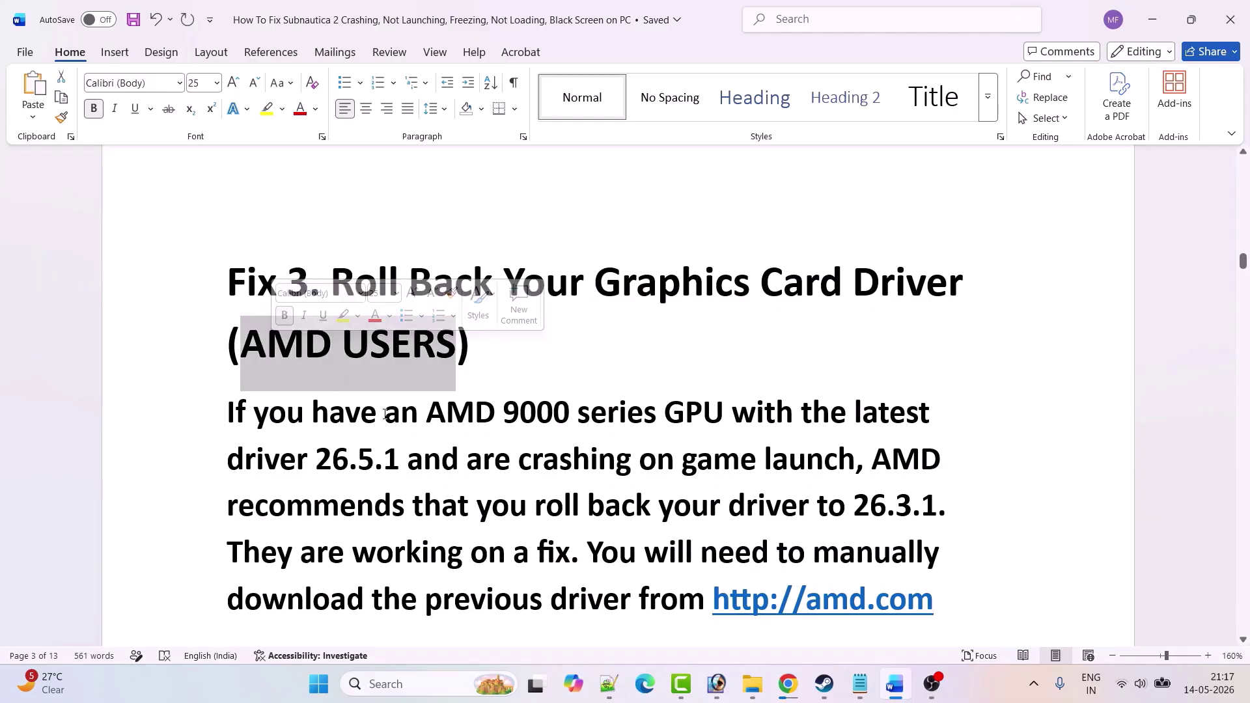
scroll(393, 411, down, 2)
Step: Switch to the pinned Subnautica 2 discussion on video drivers in Chrome and read its AMD and NVIDIA driver advice
key(alt+Tab)
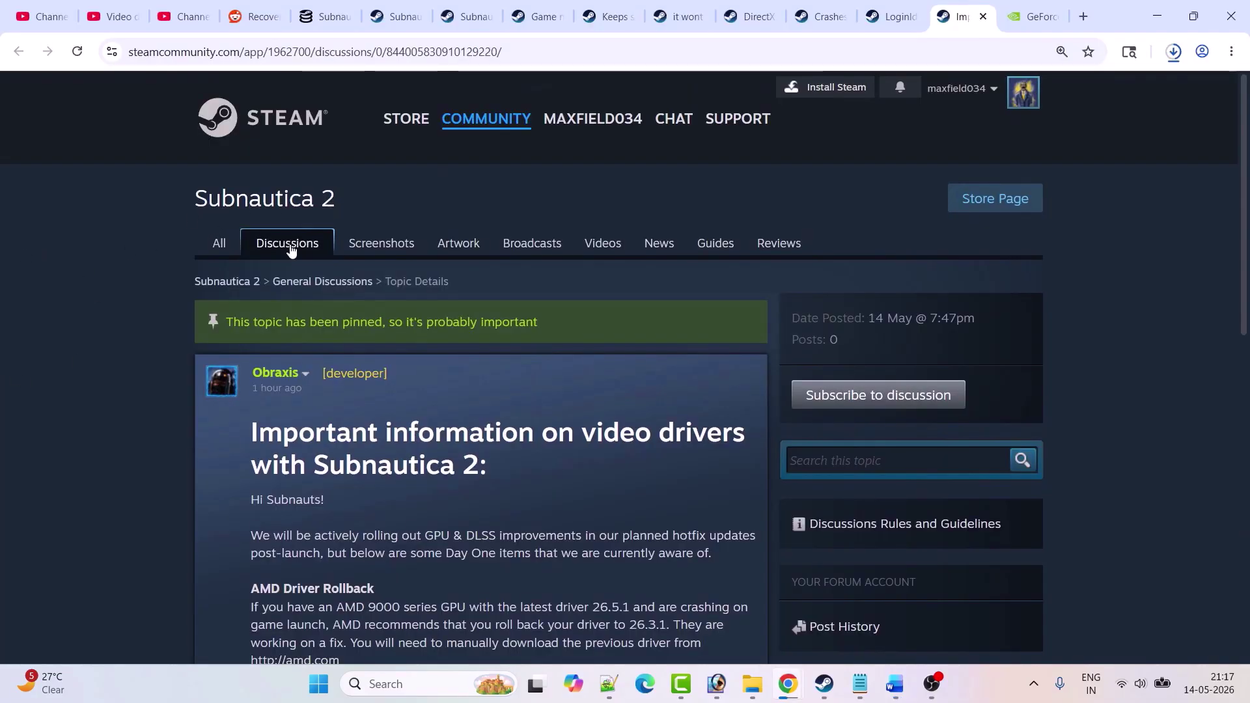
scroll(104, 356, down, 2)
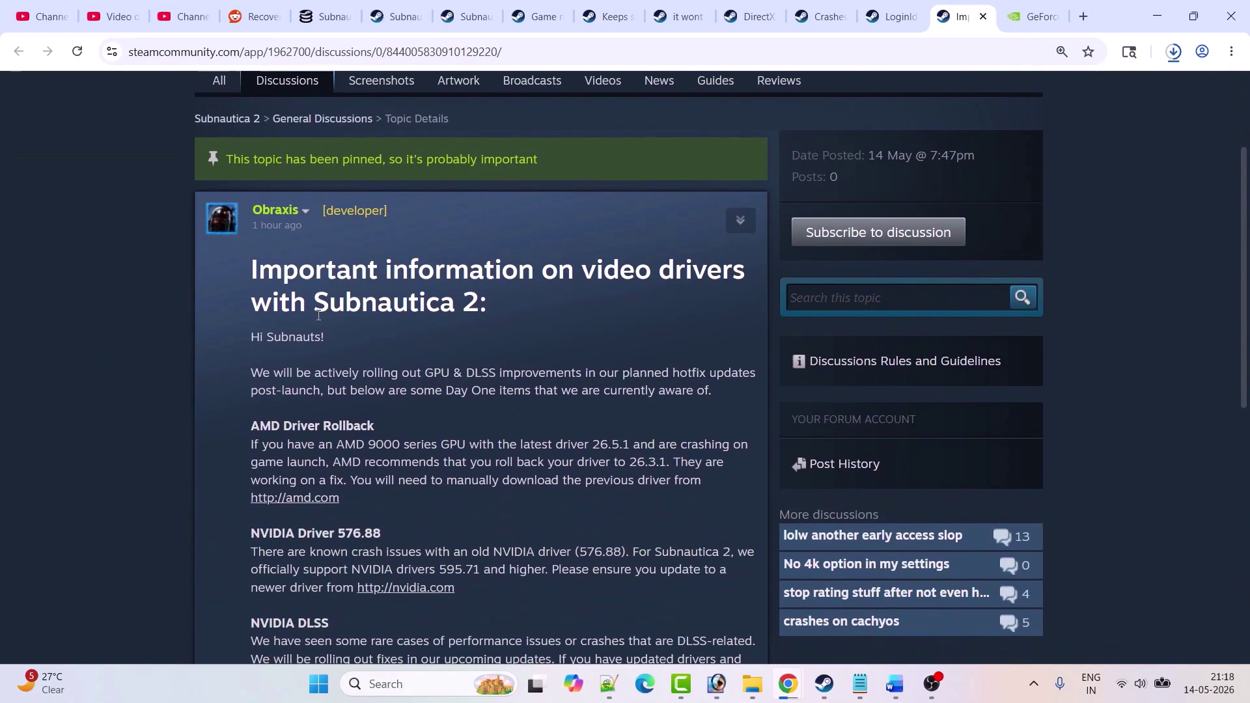
scroll(228, 390, down, 2)
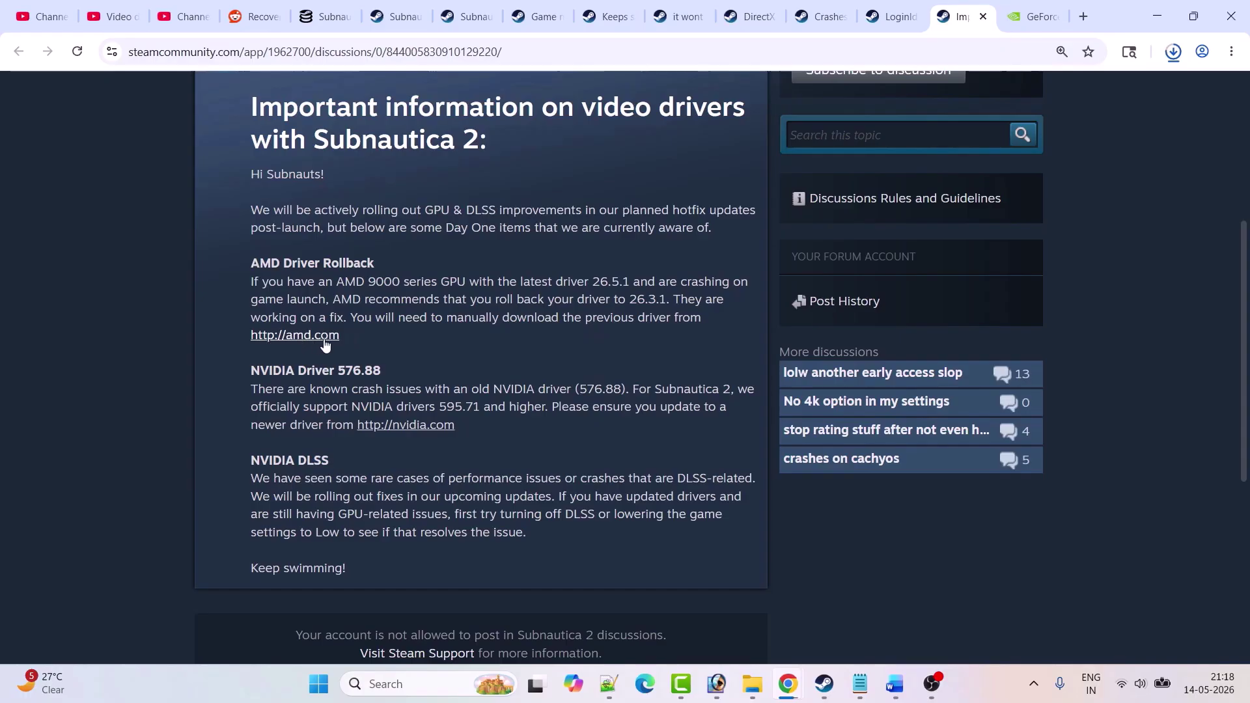
Step: Return to the Word document and review the AMD driver versions in Fix 3, highlighting the rollback version 26.3.1
key(alt+Tab)
scroll(502, 462, down, 1)
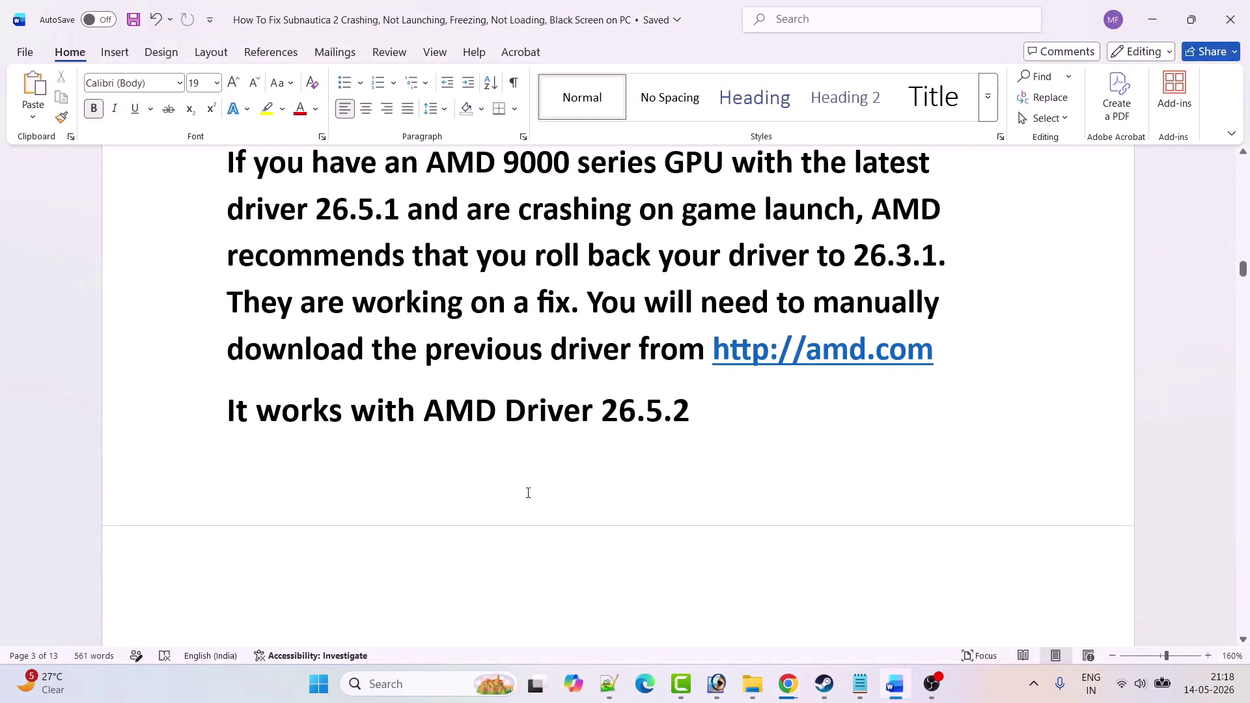
scroll(531, 475, up, 2)
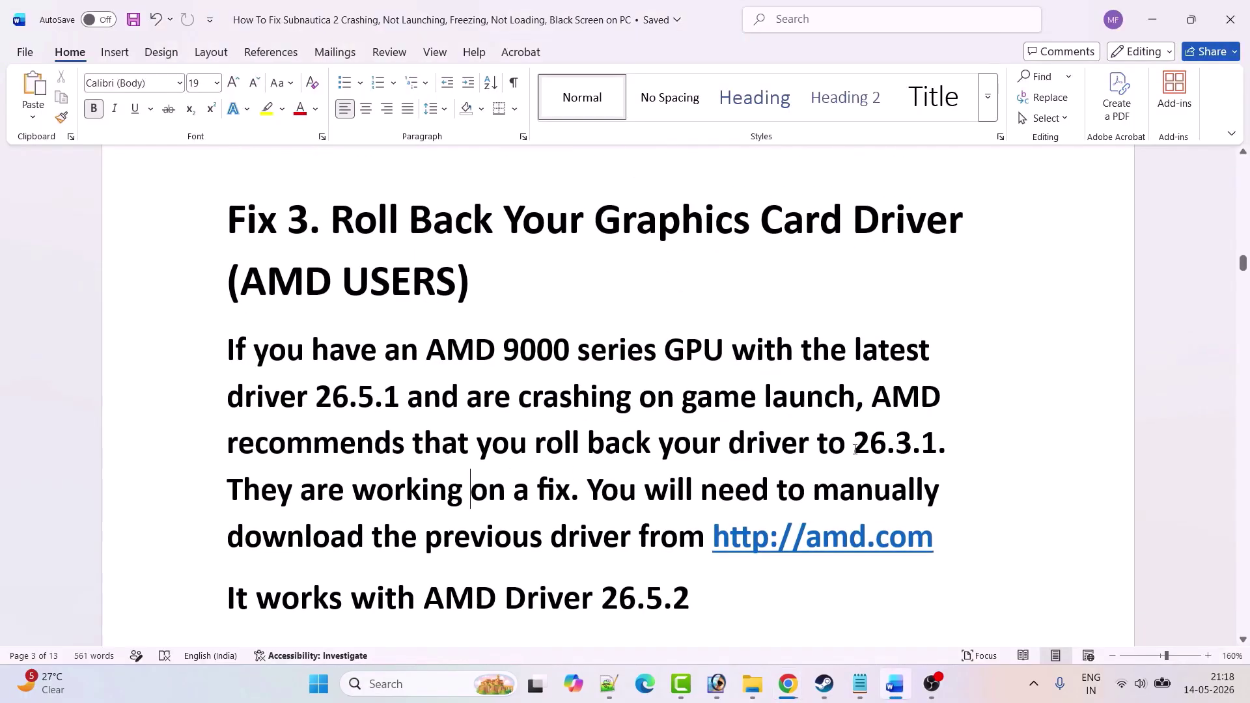
drag(853, 448, 937, 446)
scroll(576, 430, down, 2)
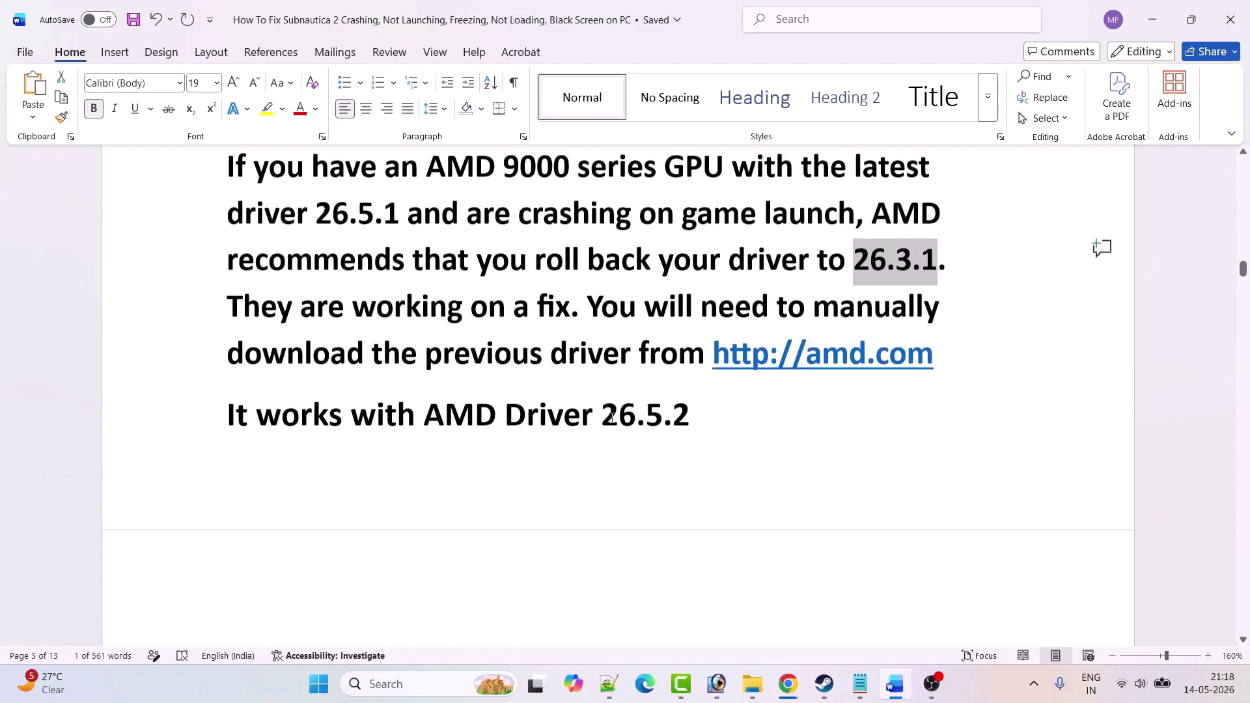
Step: Reread the AMD driver rollback advice in Fix 3, highlighting the driver versions 26.3.1 and 26.5.2
click(376, 412)
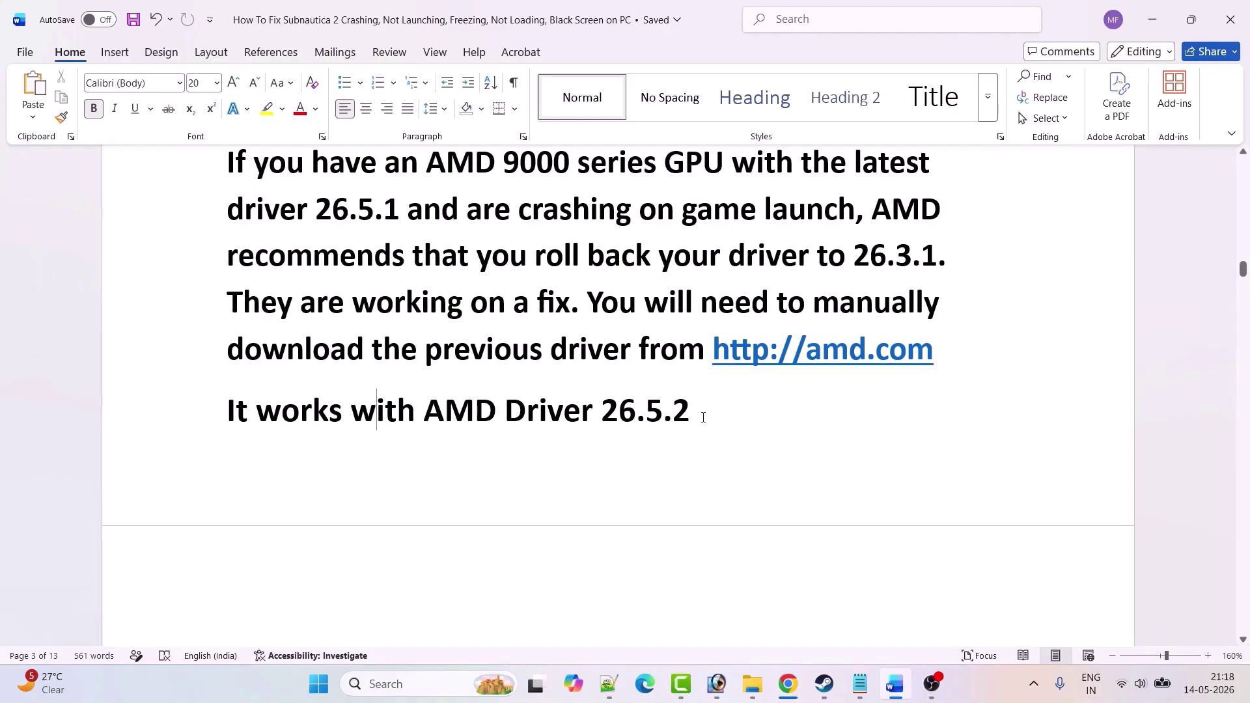
scroll(548, 381, up, 2)
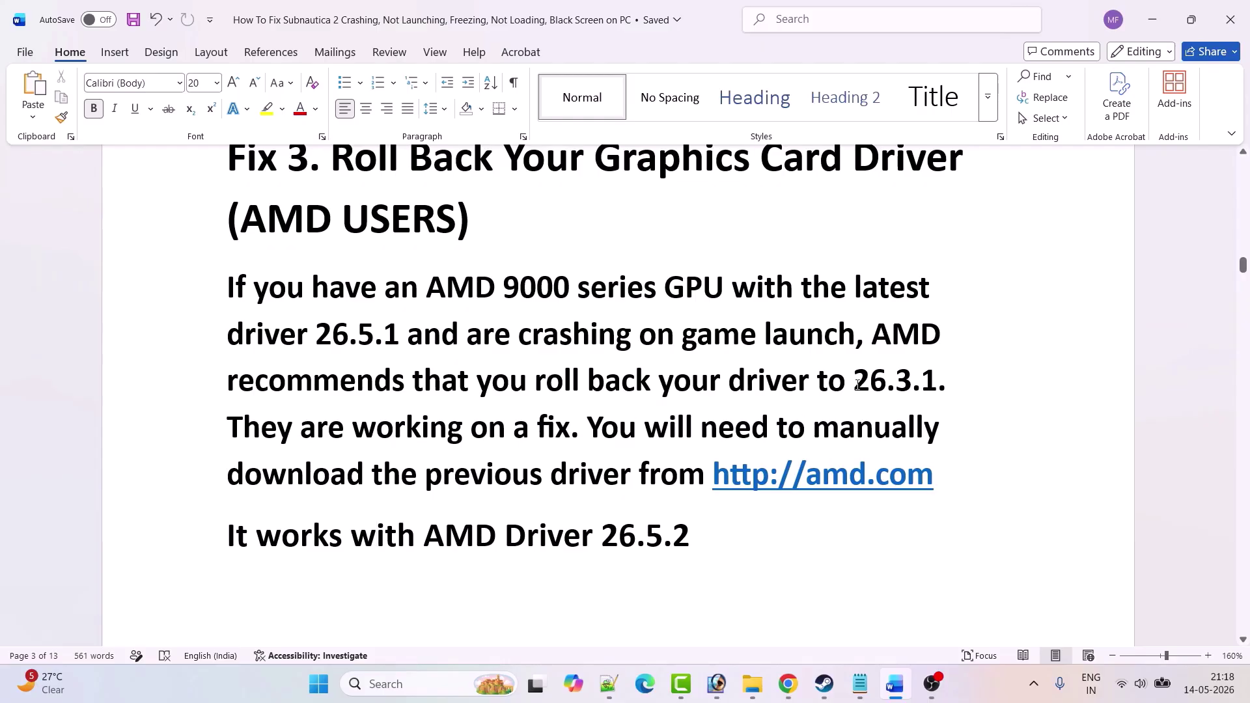
drag(854, 384, 937, 384)
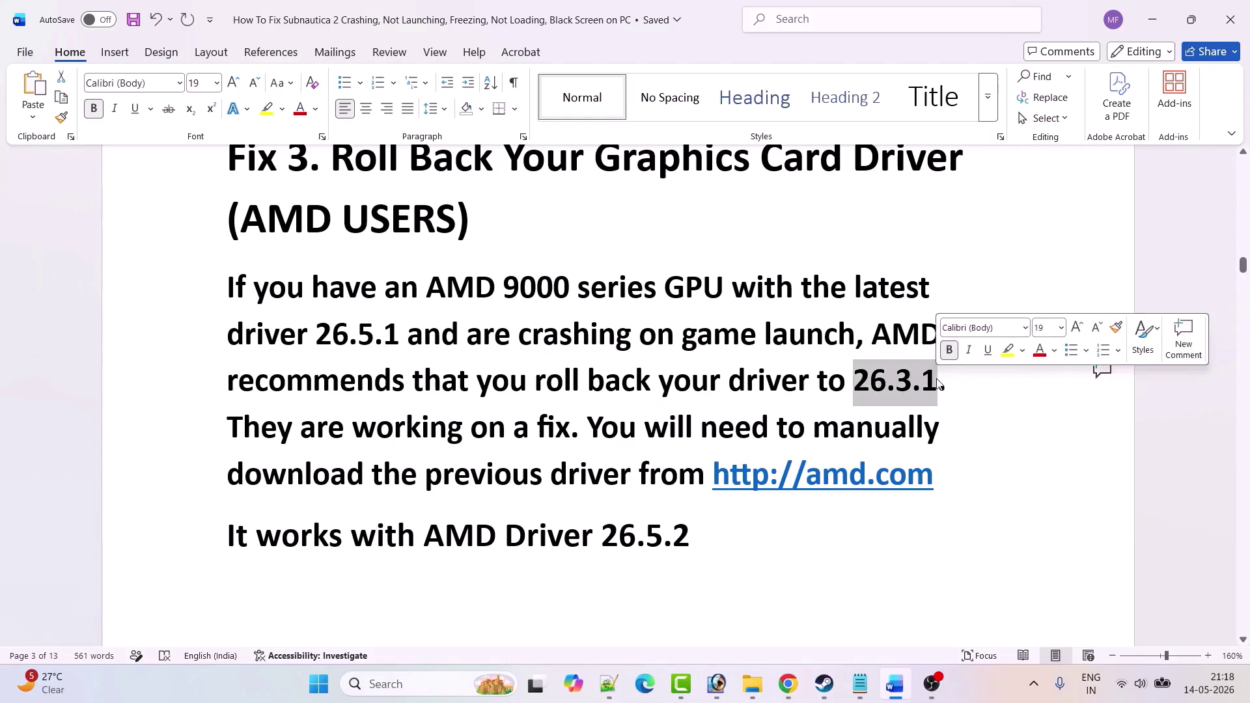
click(943, 426)
drag(602, 534, 690, 530)
click(513, 474)
scroll(501, 498, down, 2)
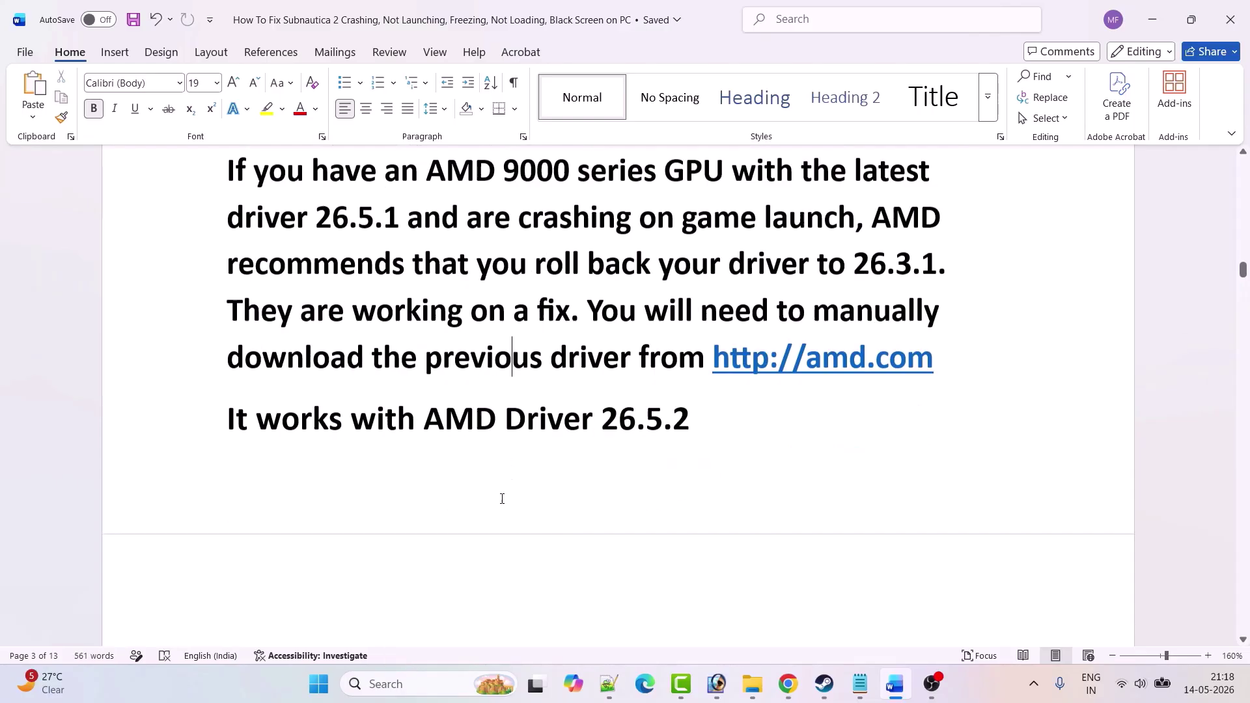
Step: Read the Fix 4 heading on launch options, switch to Steam and open the properties of GreedFall: The Dying World
scroll(321, 425, down, 6)
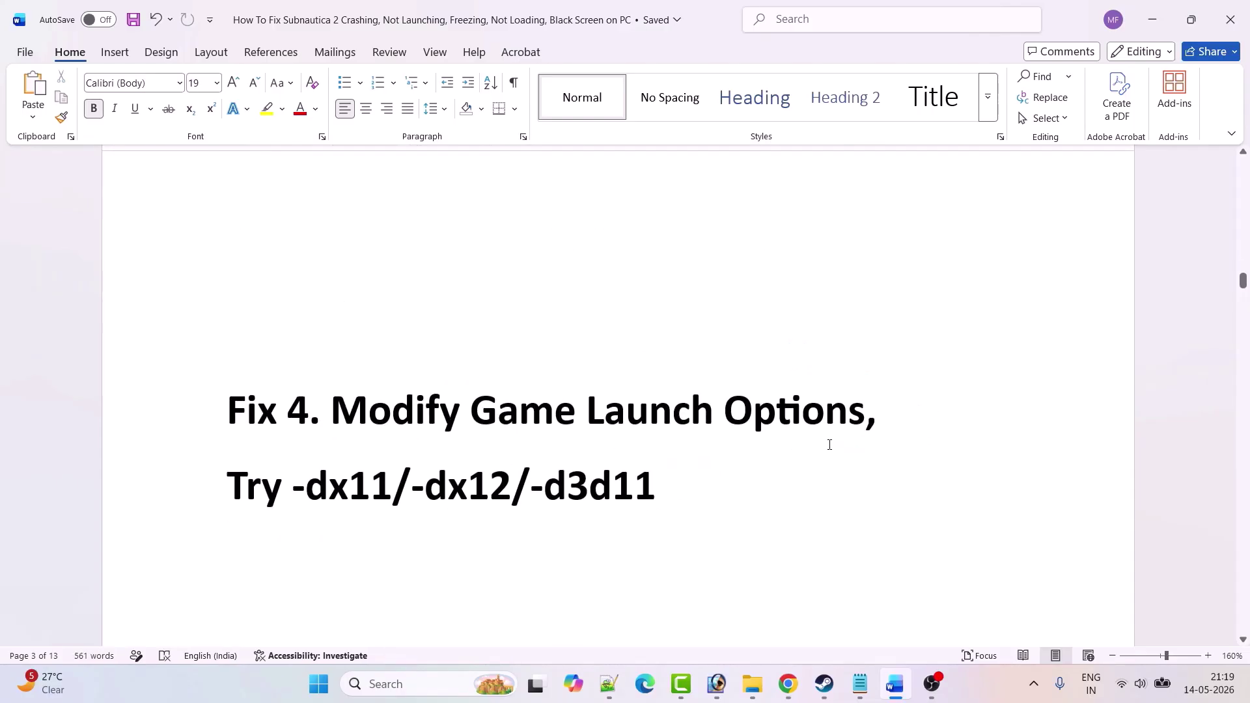
scroll(445, 490, down, 1)
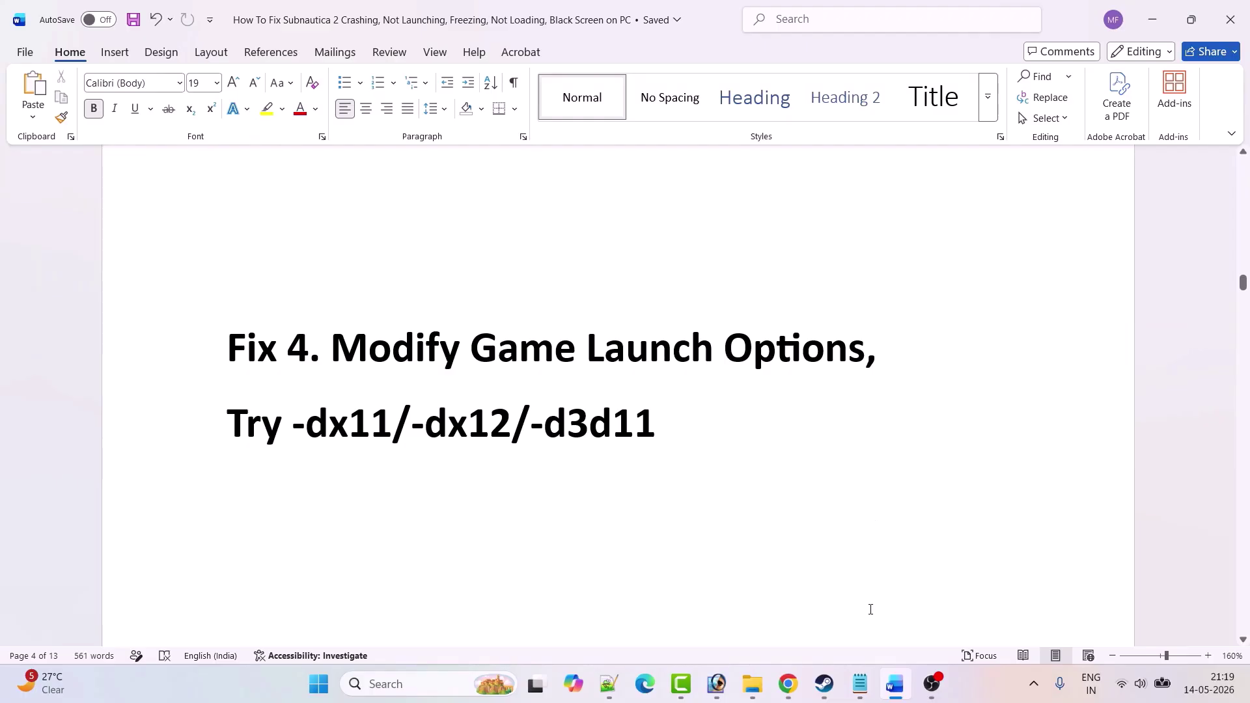
click(824, 684)
mouse_move(169, 49)
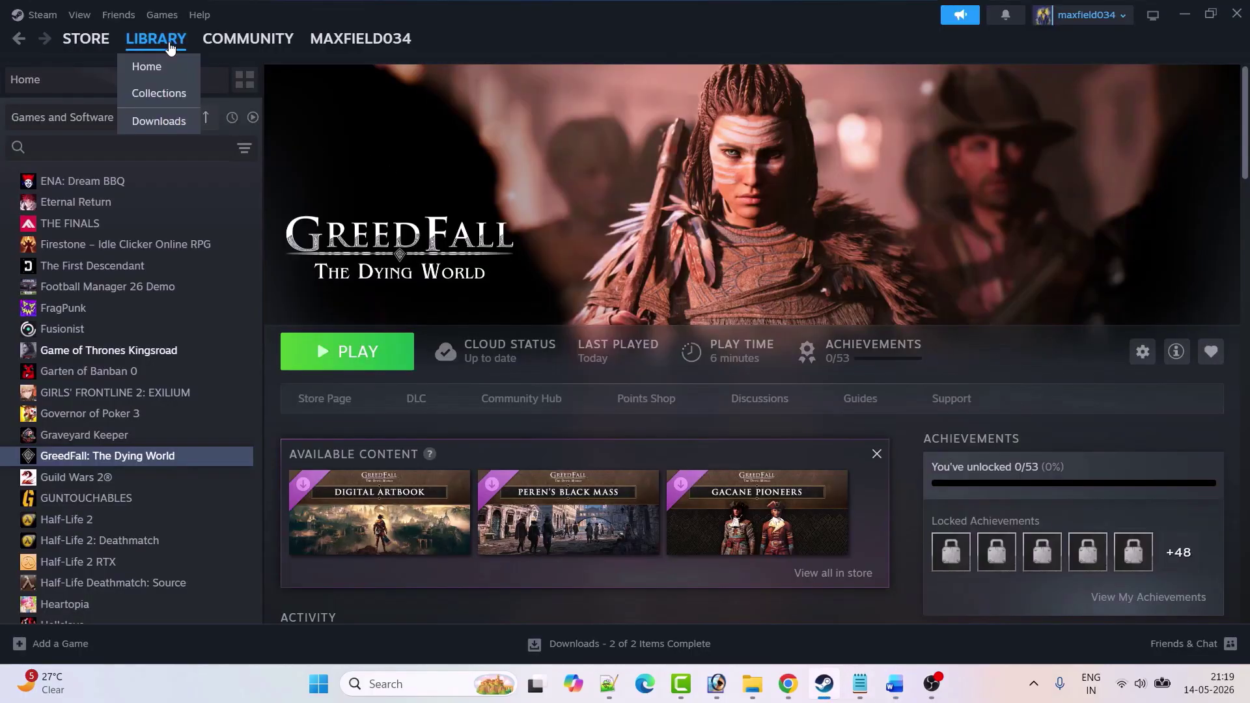
scroll(177, 457, down, 1)
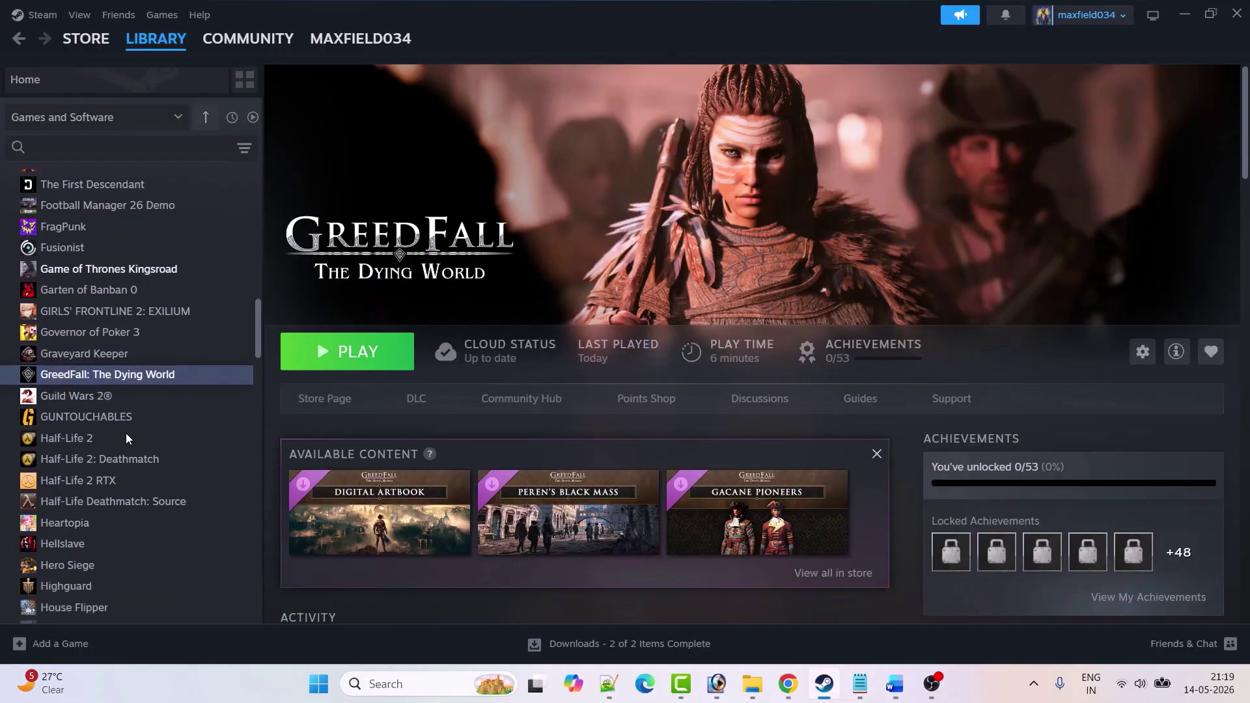
right_click(153, 376)
click(199, 500)
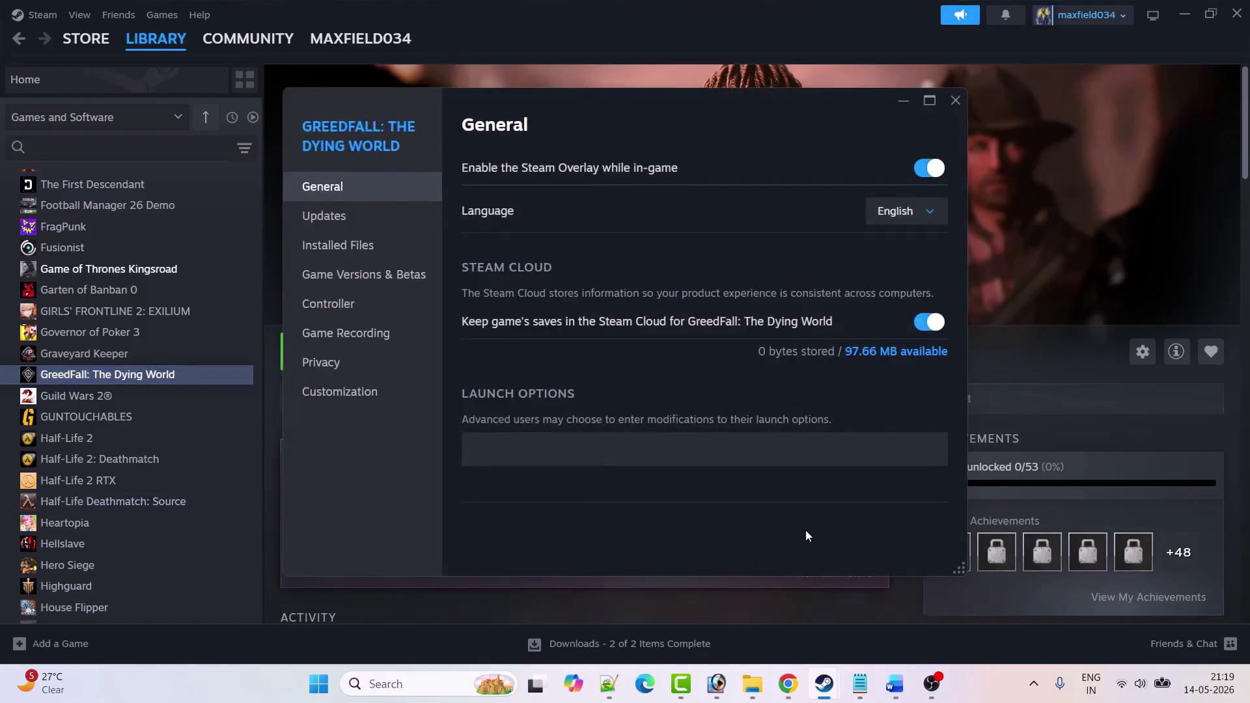
Step: Set the game's launch options to -dx11 and close its properties
click(579, 449)
text(-)
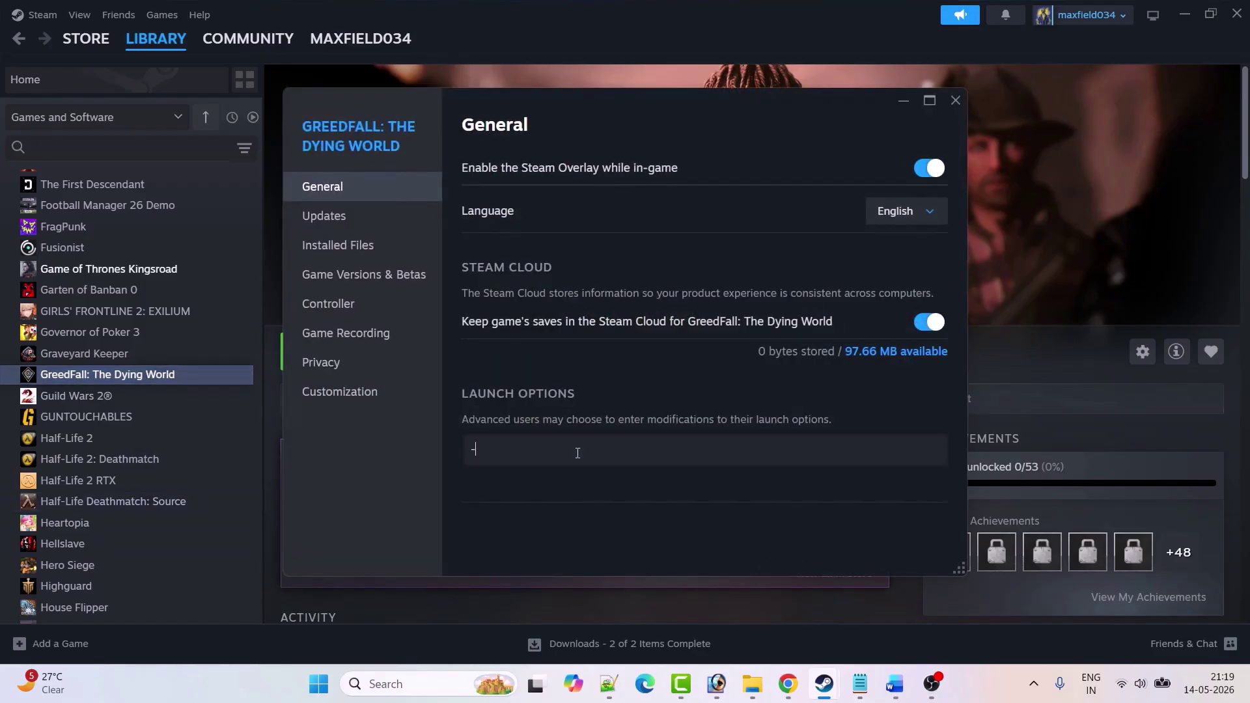
text(dx11)
click(953, 102)
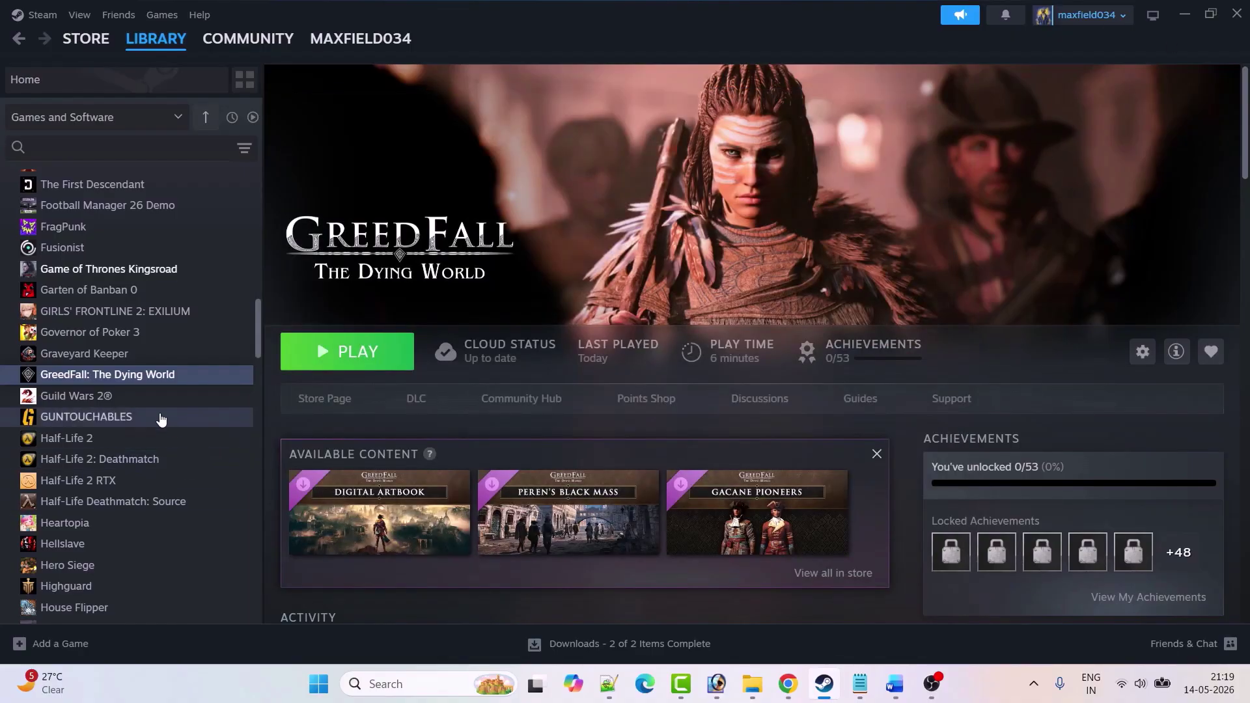
Step: Reopen the properties of GreedFall: The Dying World, change the launch options to -dx12 and close them
right_click(130, 379)
click(196, 508)
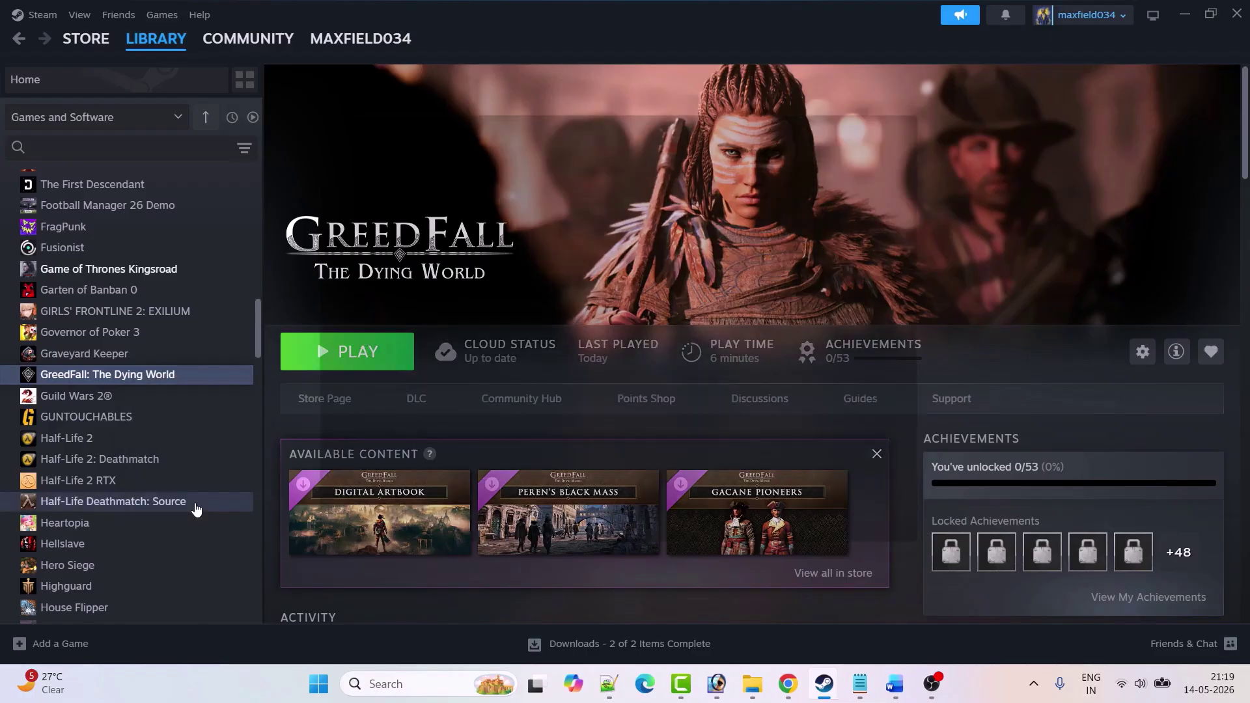
click(514, 452)
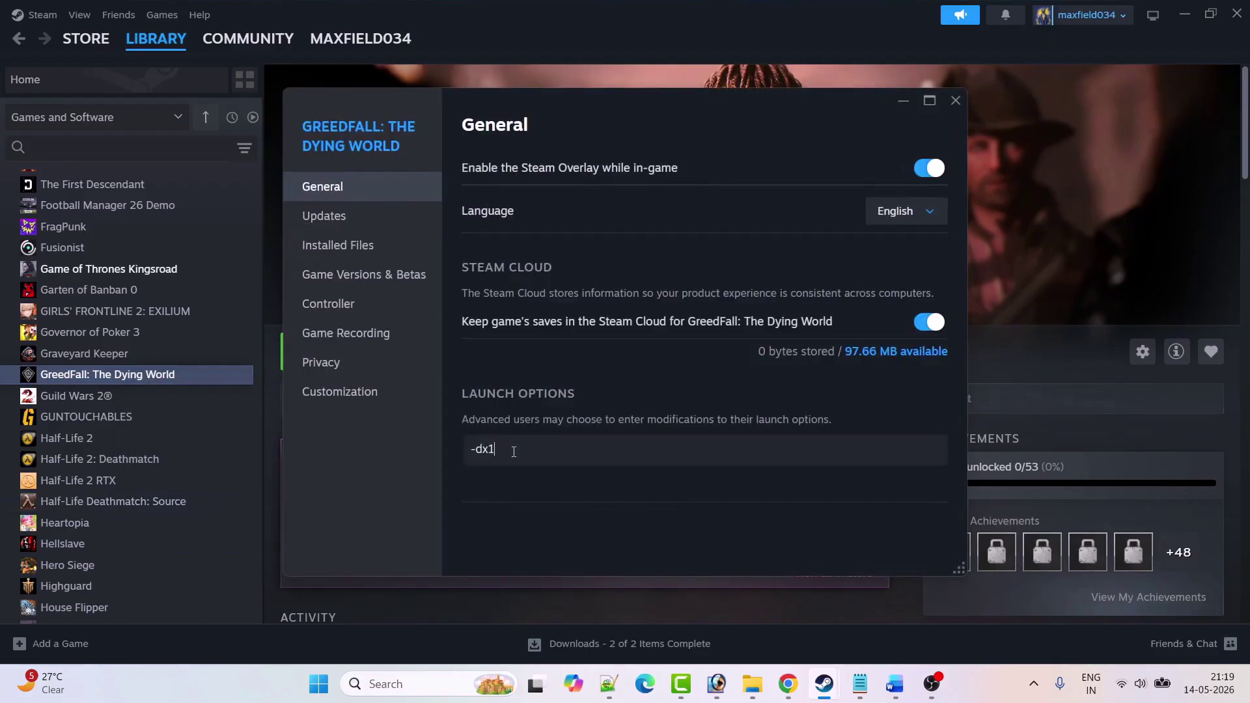
text(2)
click(955, 99)
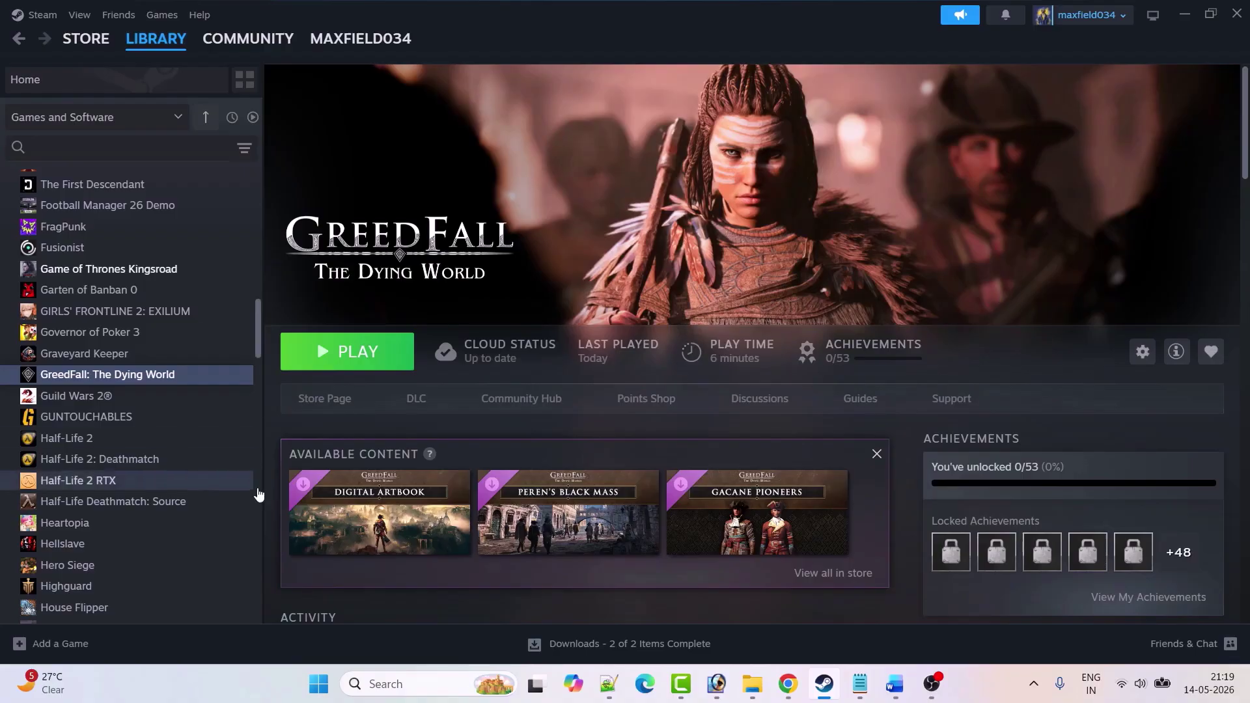
Step: Replace the launch options of GreedFall: The Dying World with -d3d11 and close its properties
right_click(171, 376)
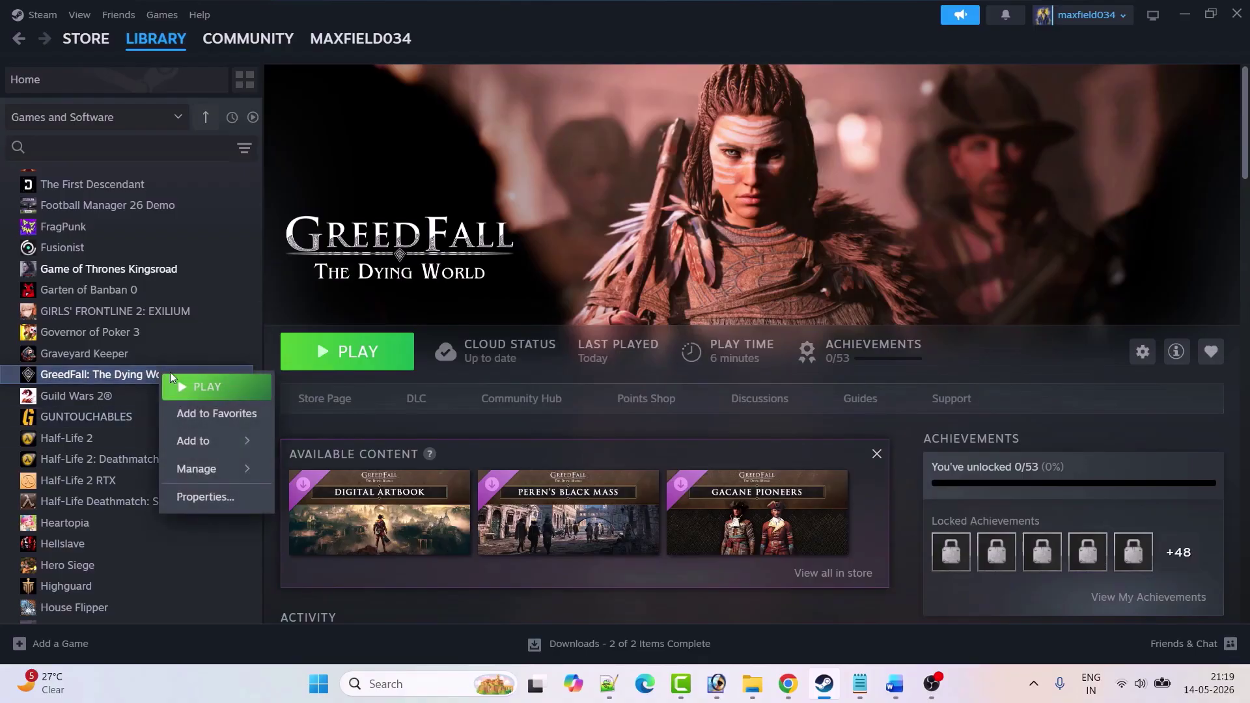
click(206, 496)
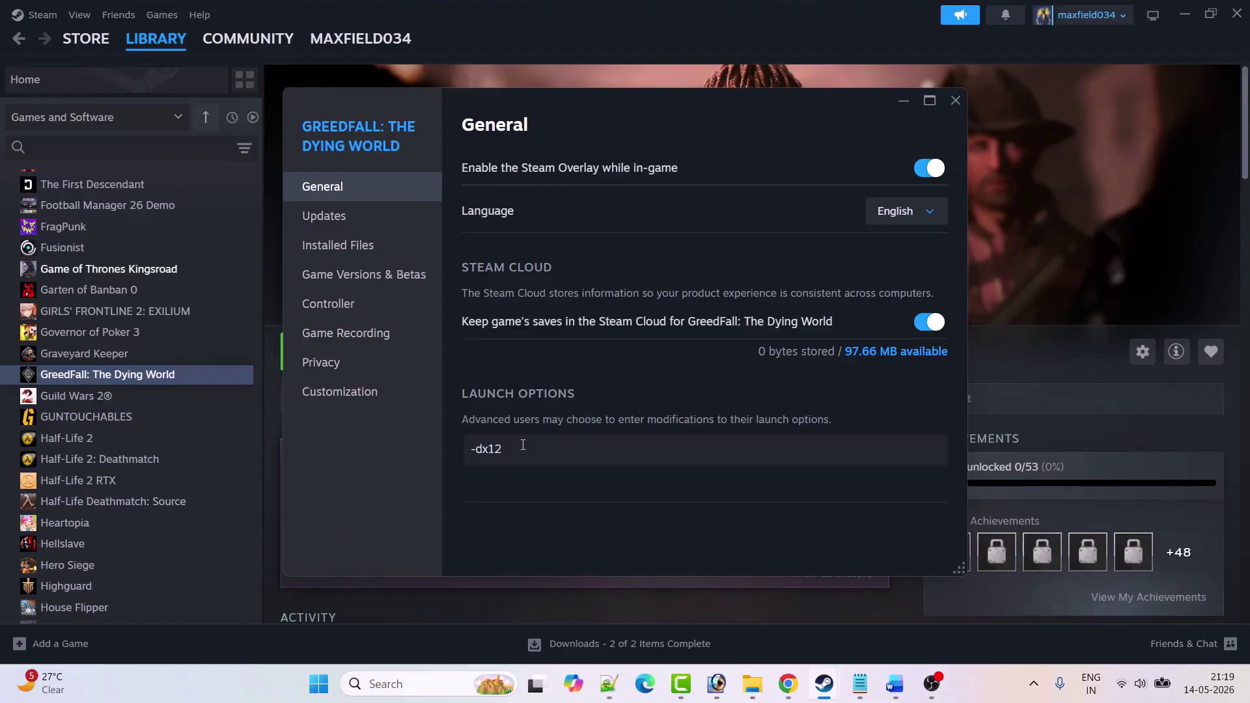
key(BackSpace)
key(BackSpace)
key(BackSpace)
text(3d11)
click(955, 101)
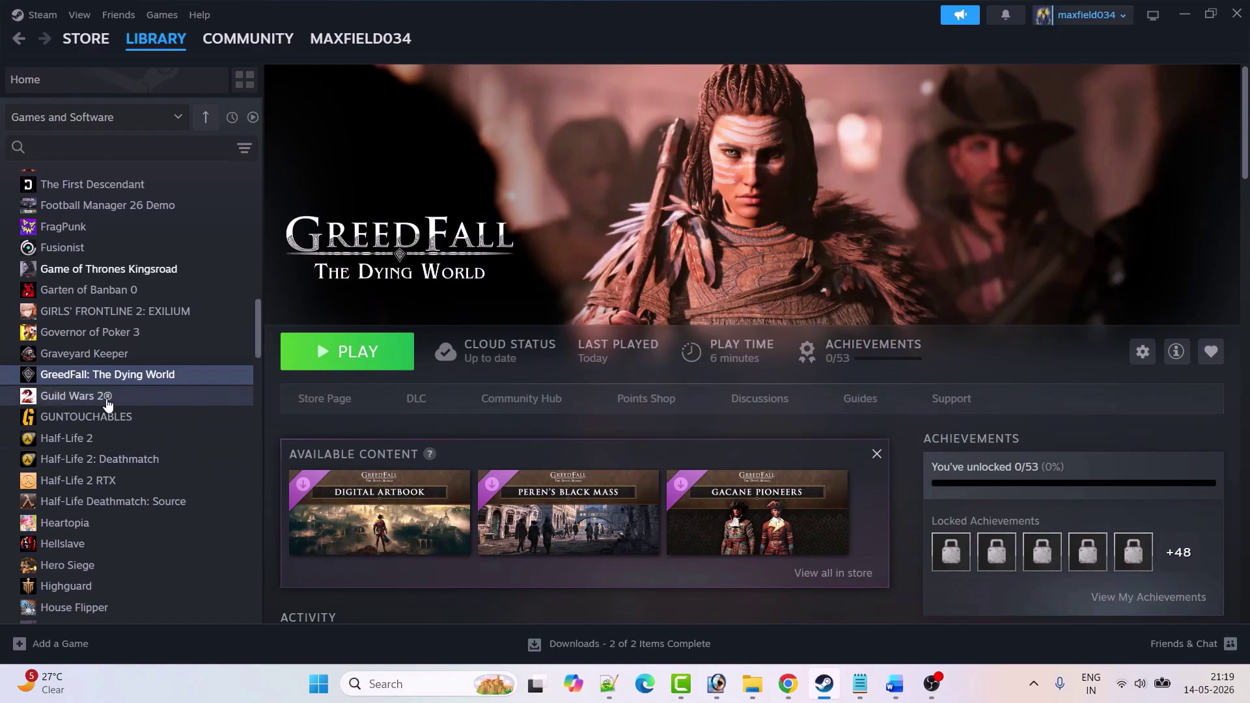
Step: Check the launch options entry in the properties of GreedFall: The Dying World, highlighting it, and close the properties
right_click(126, 383)
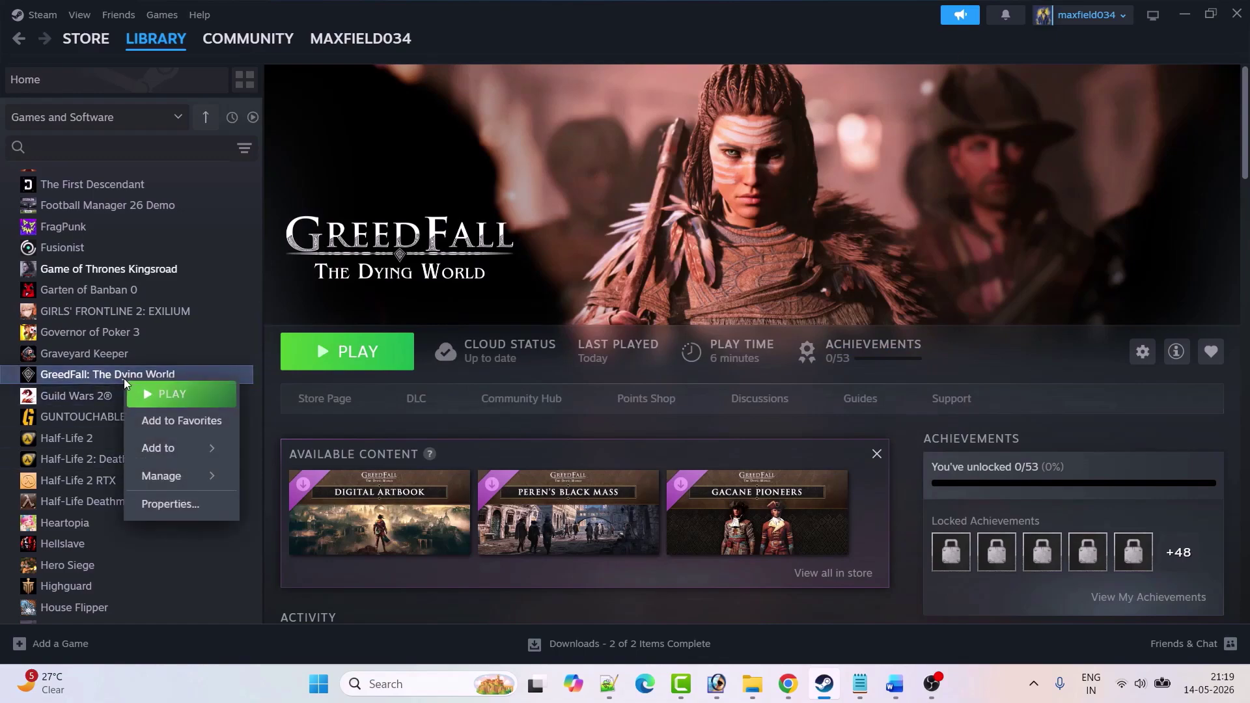
click(170, 503)
drag(490, 448, 468, 448)
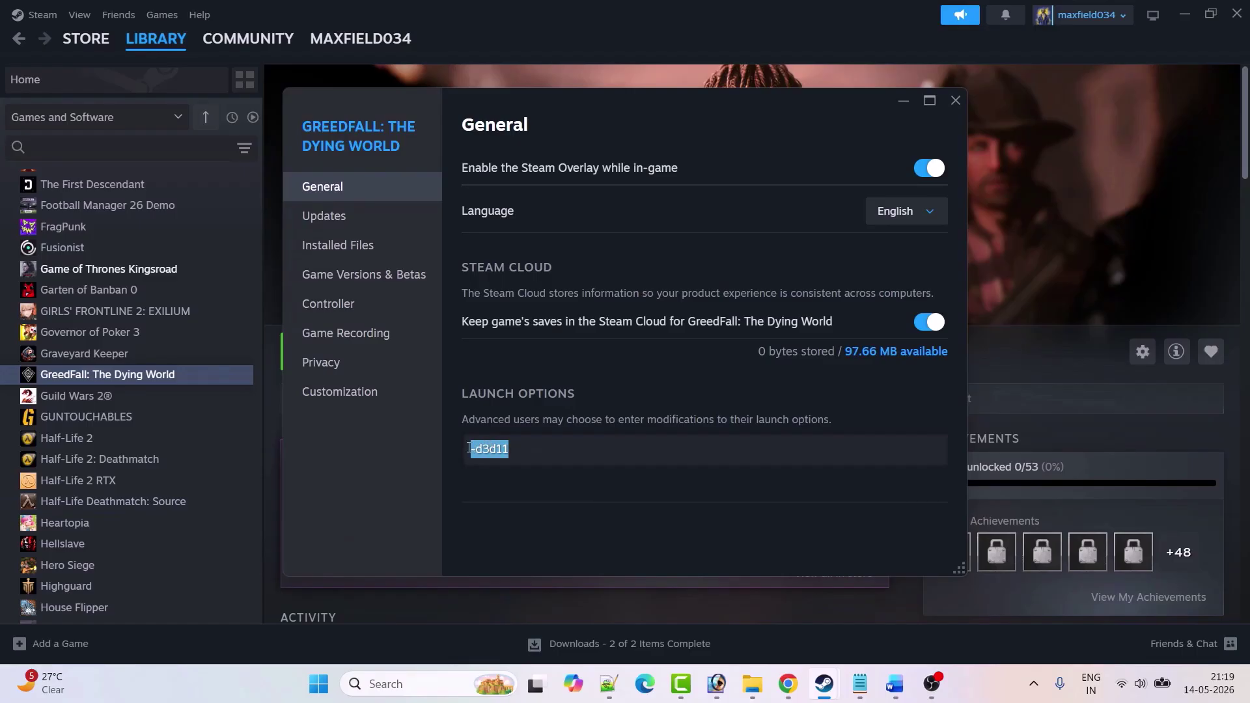
click(952, 106)
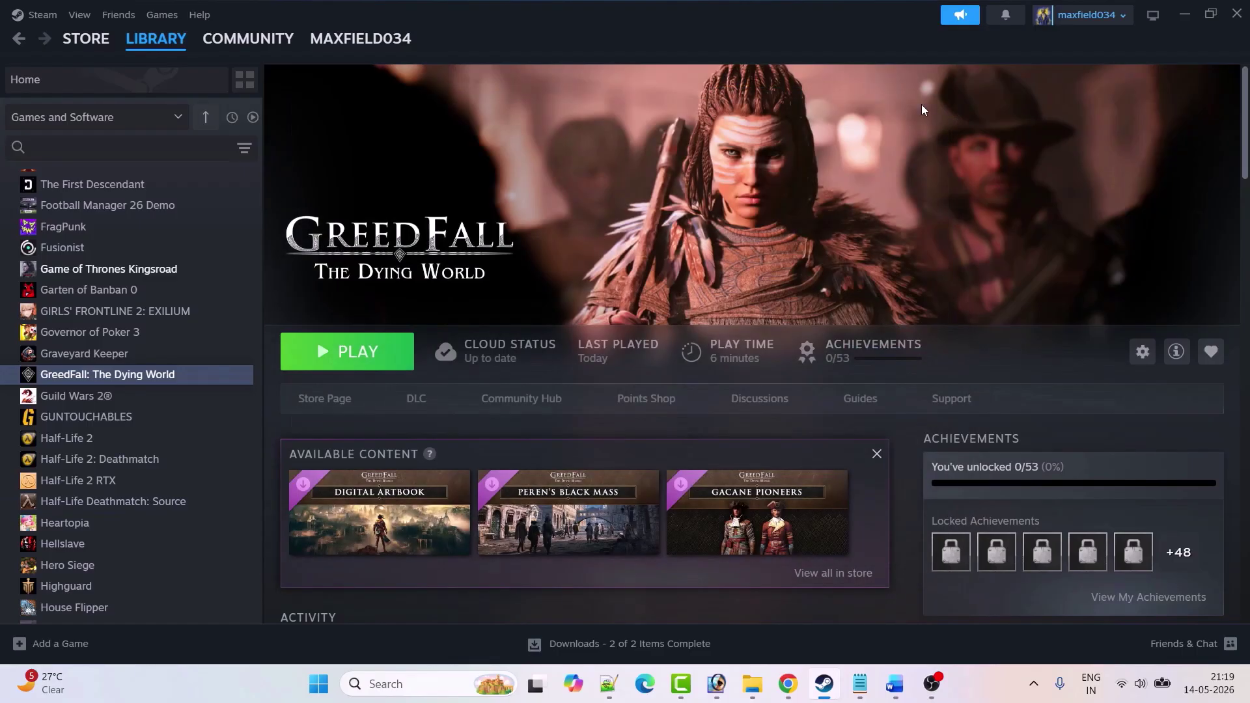
Step: Switch back to the Word document and read Fix 5 on allowing the game exe through controlled folder access and firewall
click(894, 683)
scroll(551, 391, down, 5)
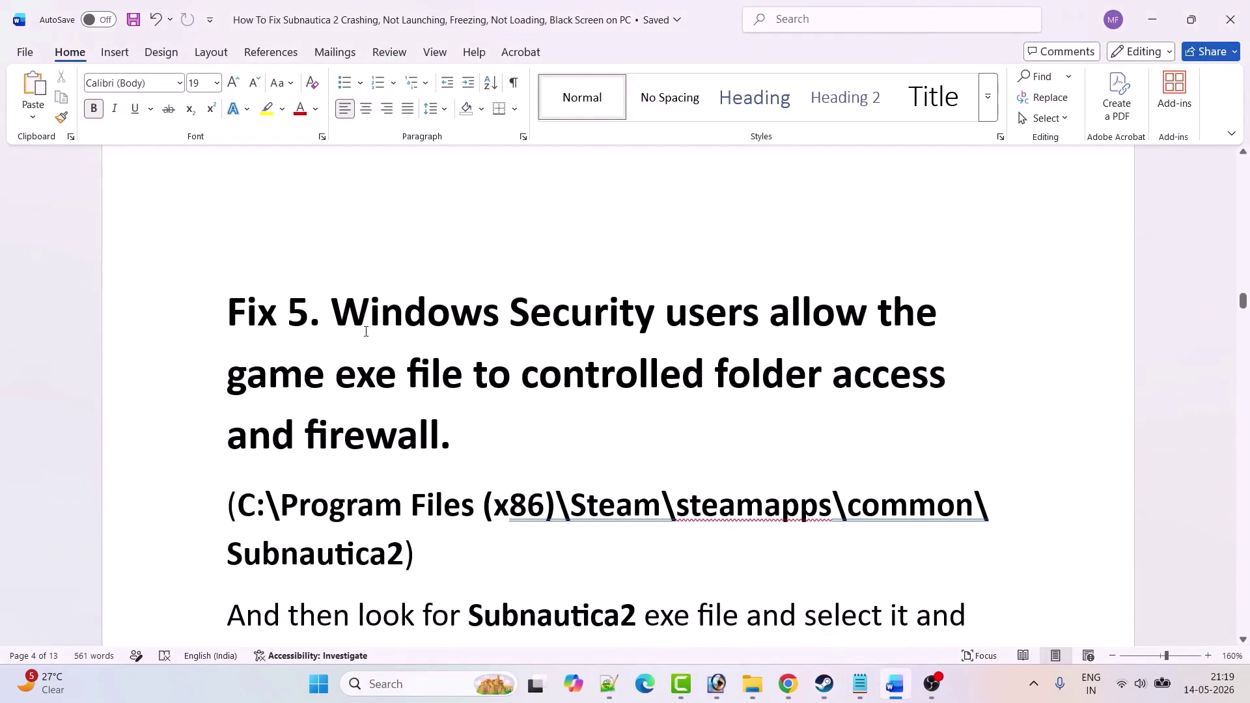
scroll(800, 334, down, 1)
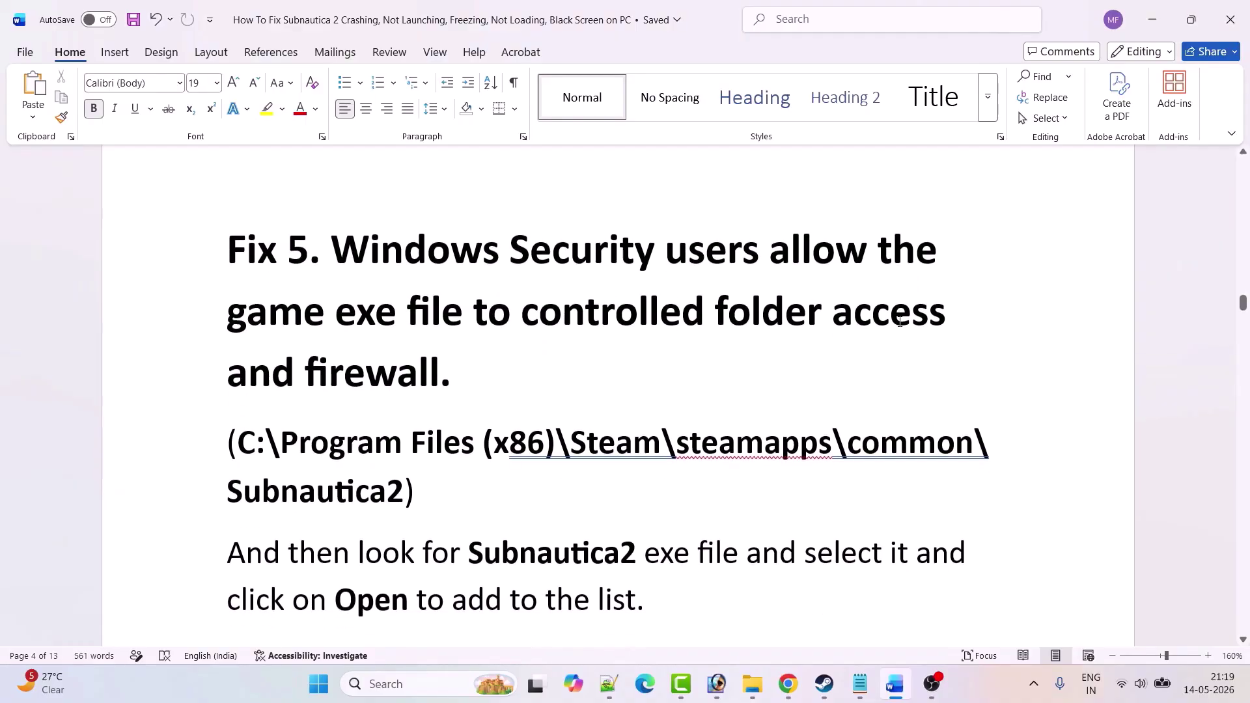
scroll(900, 321, down, 1)
Step: Search Windows for "windows security", open it and go to the ransomware protection page for allowing apps through Controlled folder access
click(437, 686)
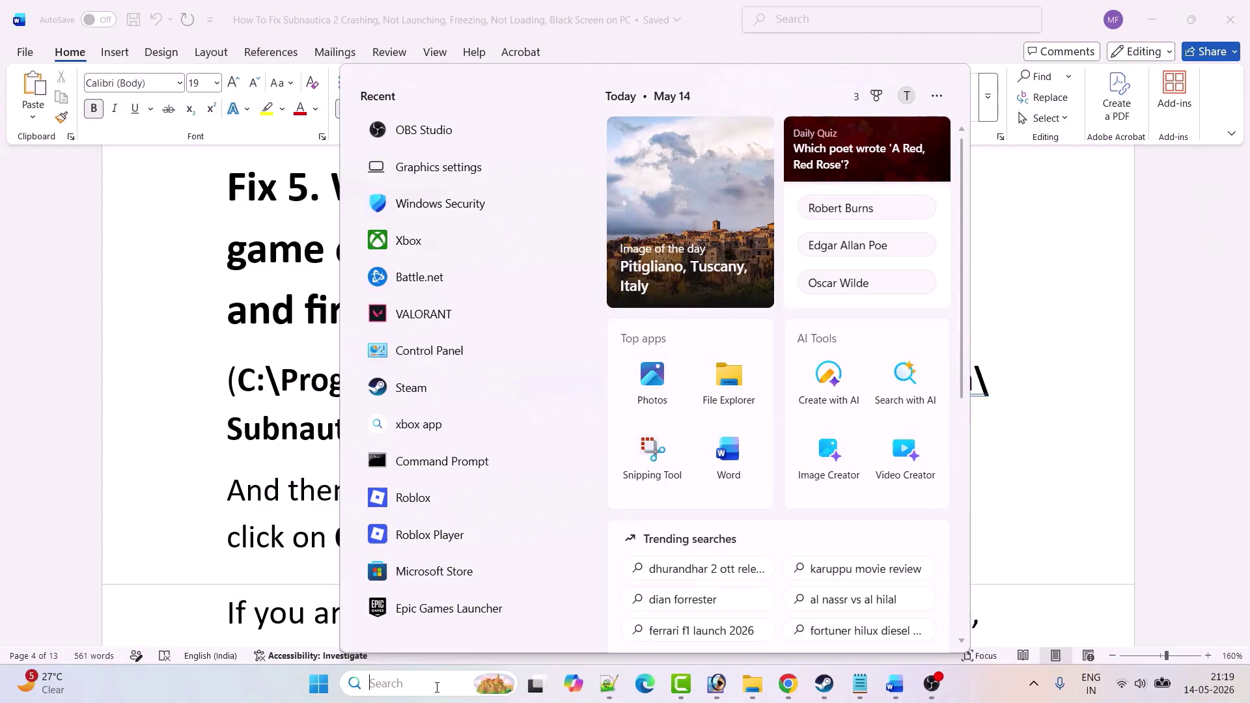
text(windows security)
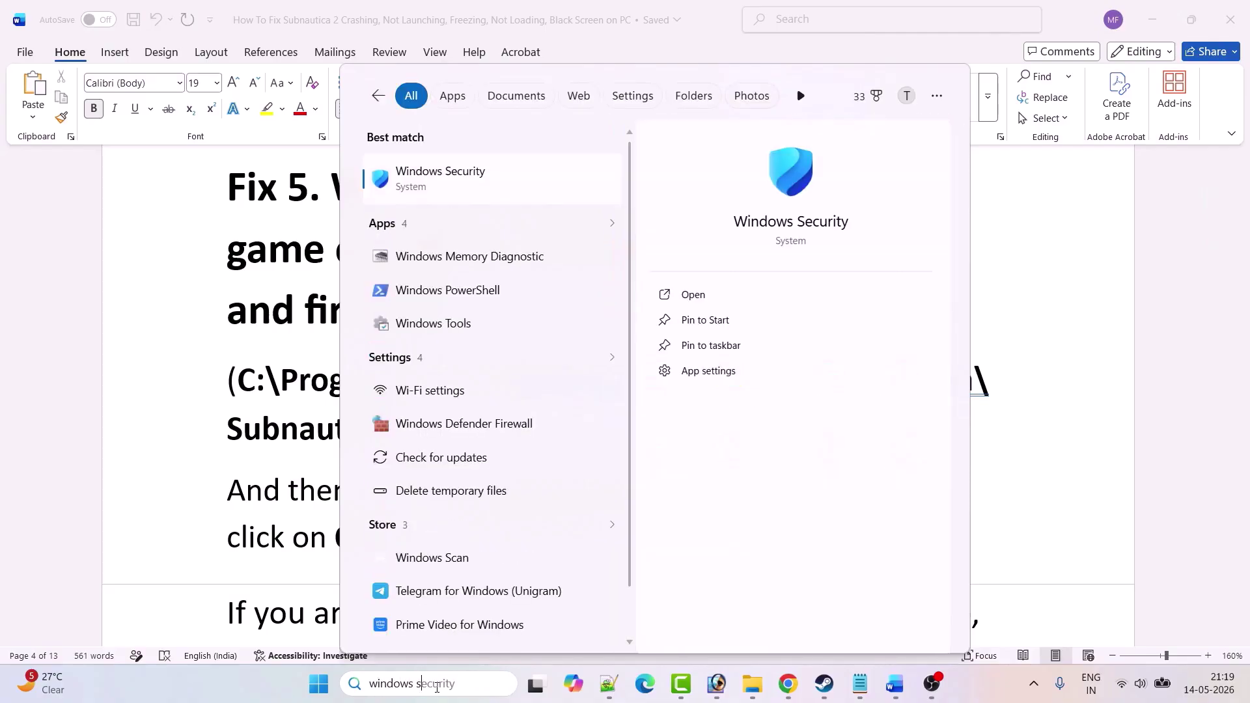
click(735, 306)
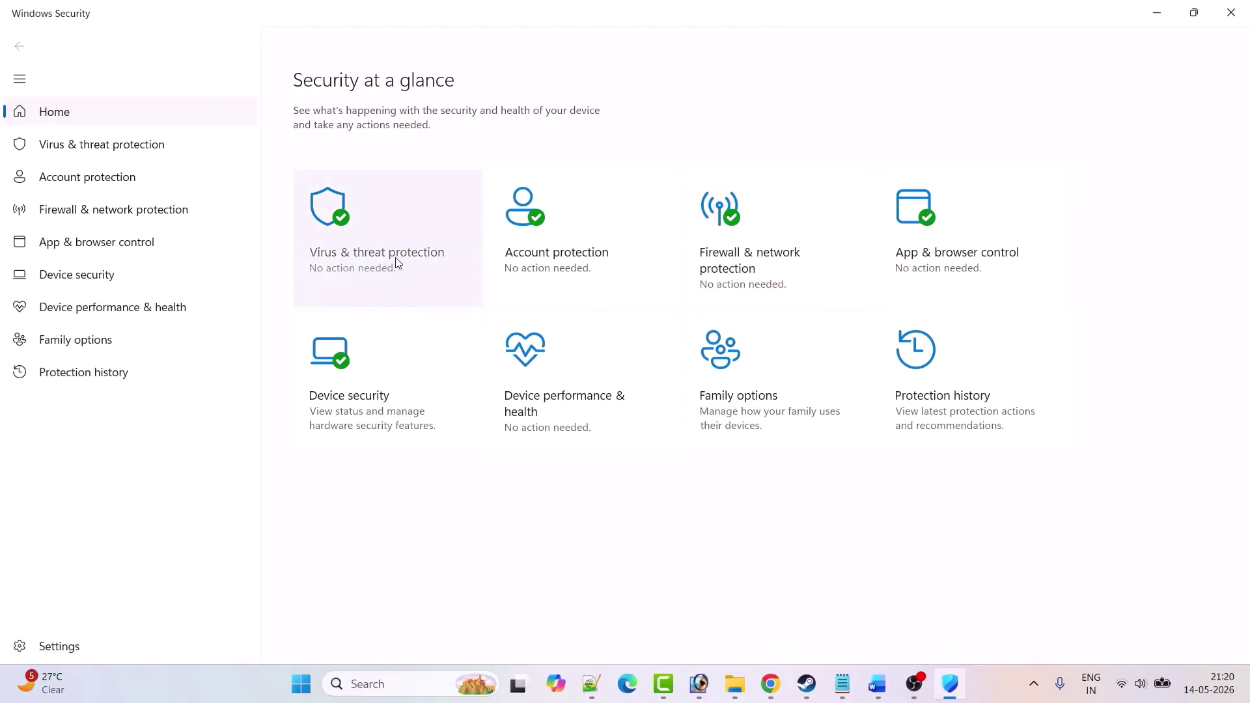
click(379, 264)
scroll(650, 371, down, 2)
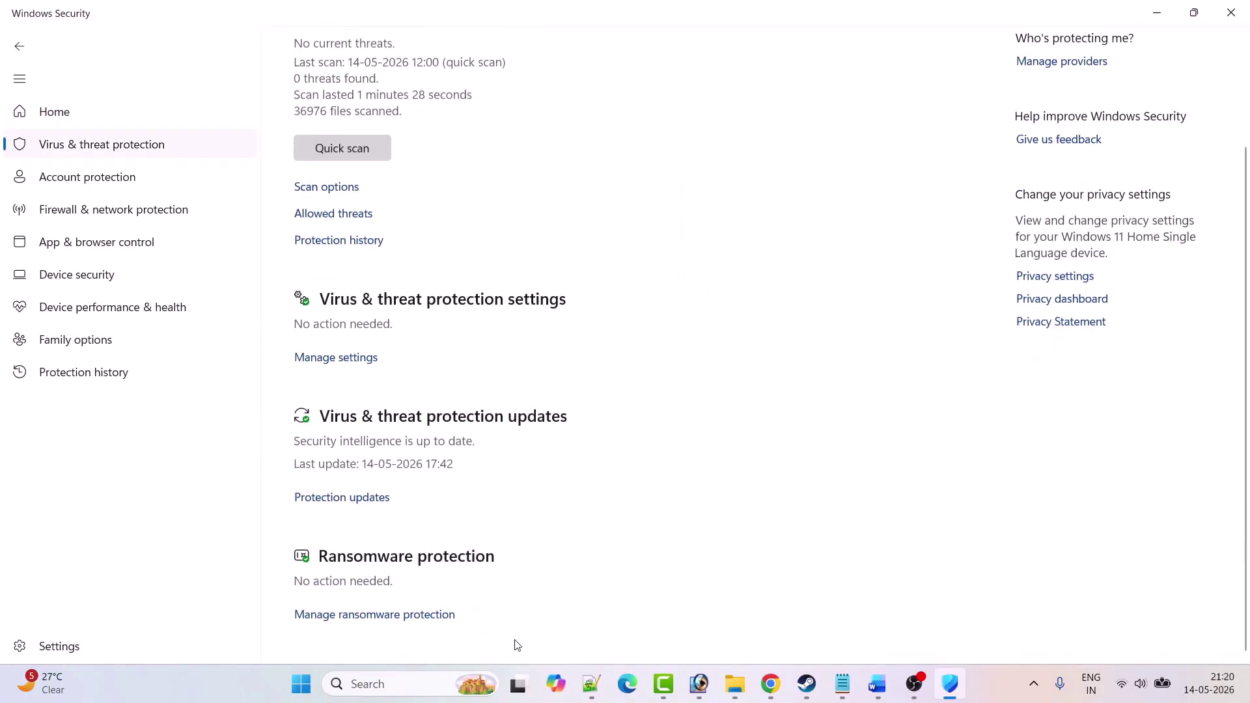
click(388, 617)
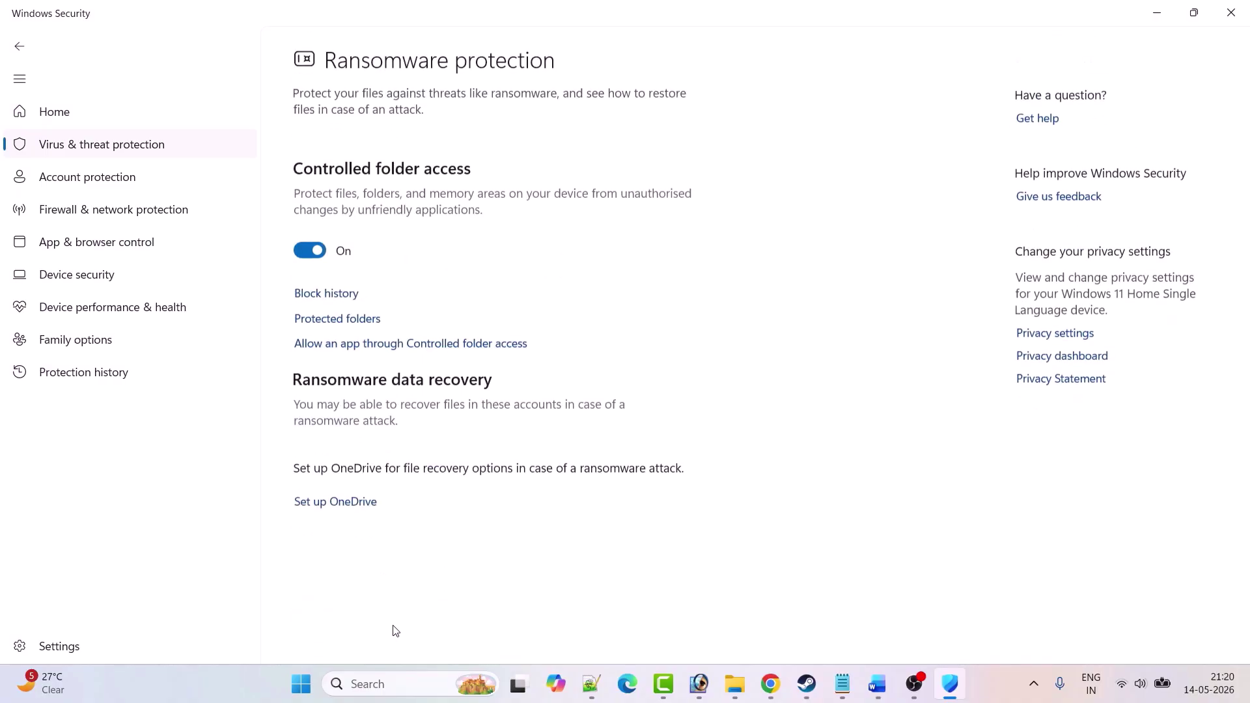
click(435, 345)
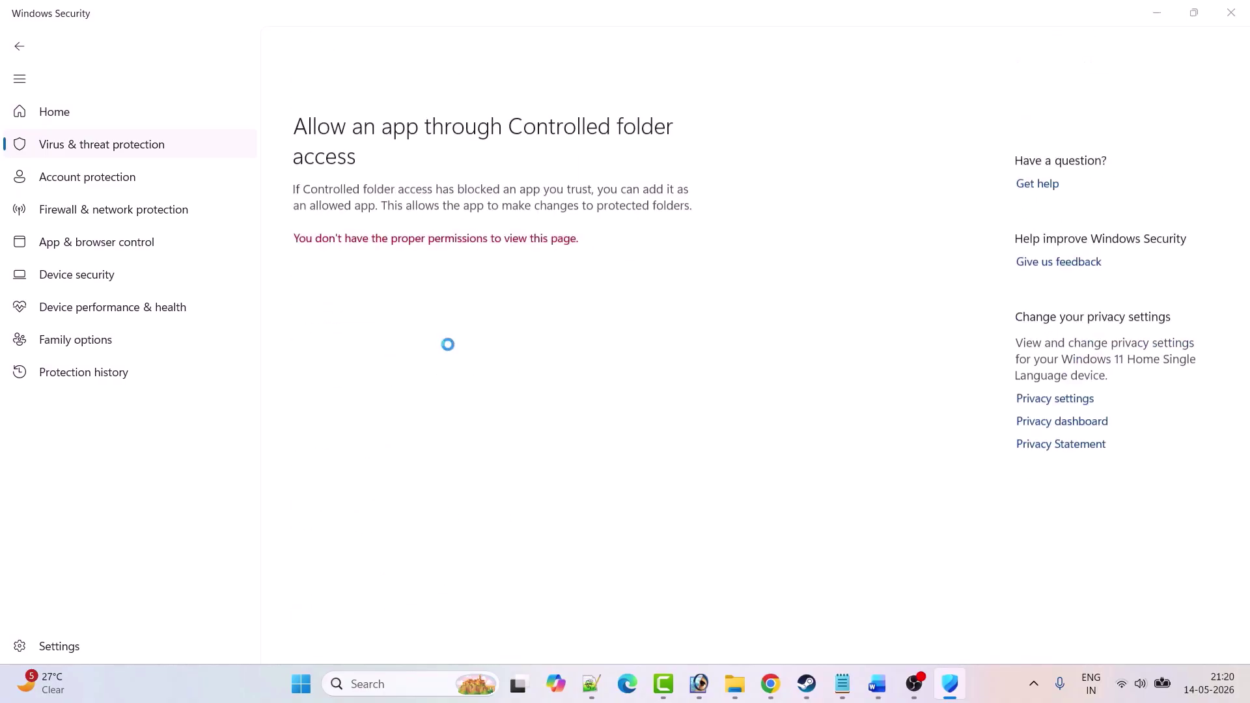
Step: Bring up the file browser for adding an allowed app to Controlled folder access
scroll(547, 493, down, 3)
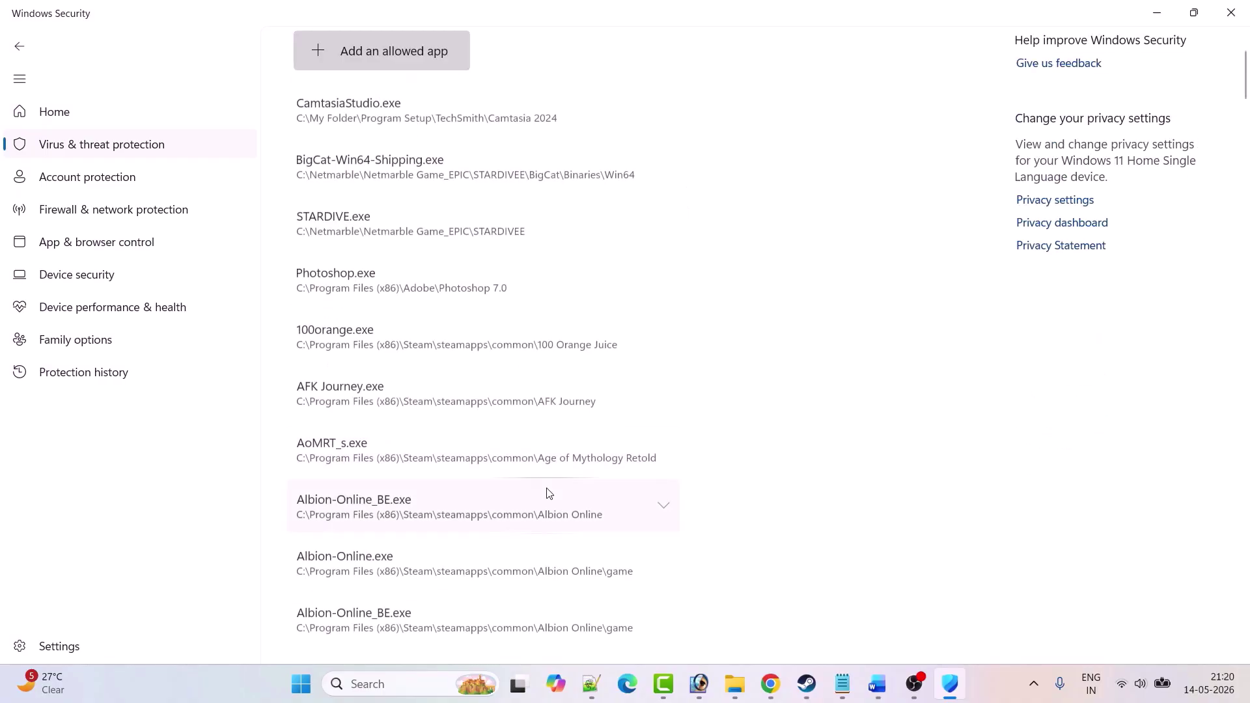
click(323, 53)
click(373, 117)
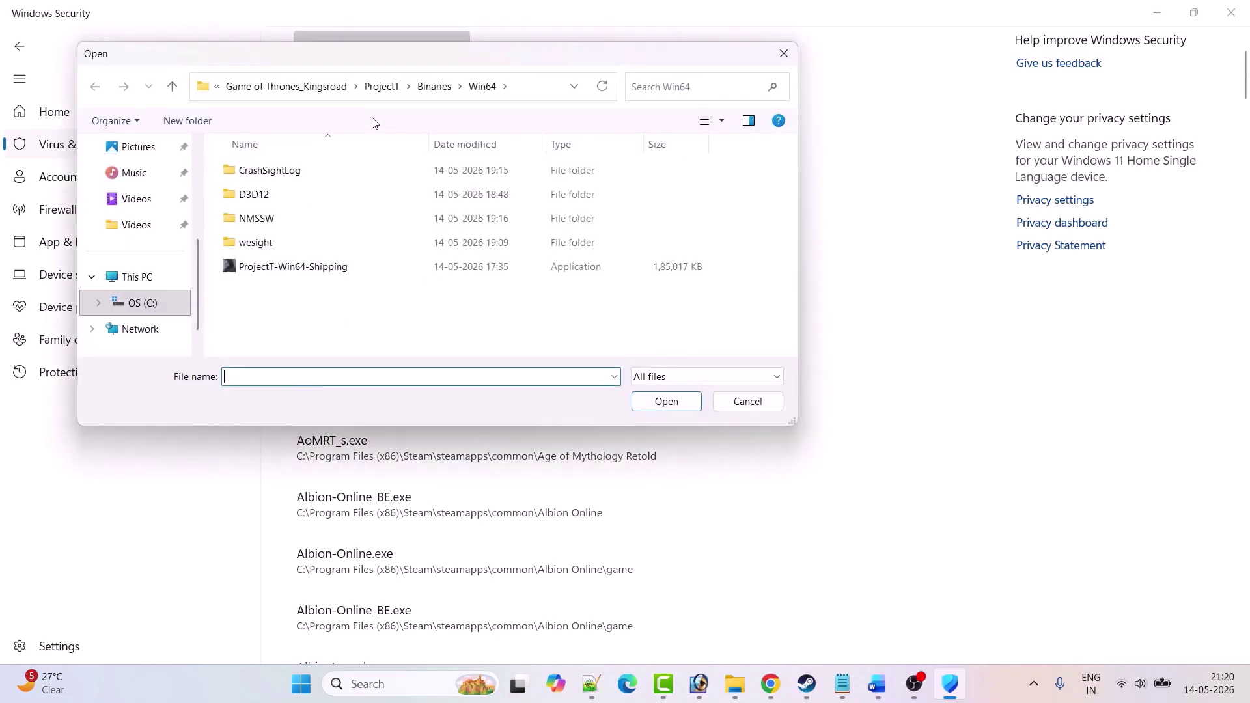
Step: Switch to the Word document and read the Subnautica2 folder path, exe instructions and third-party antivirus note in Fix 5
click(885, 697)
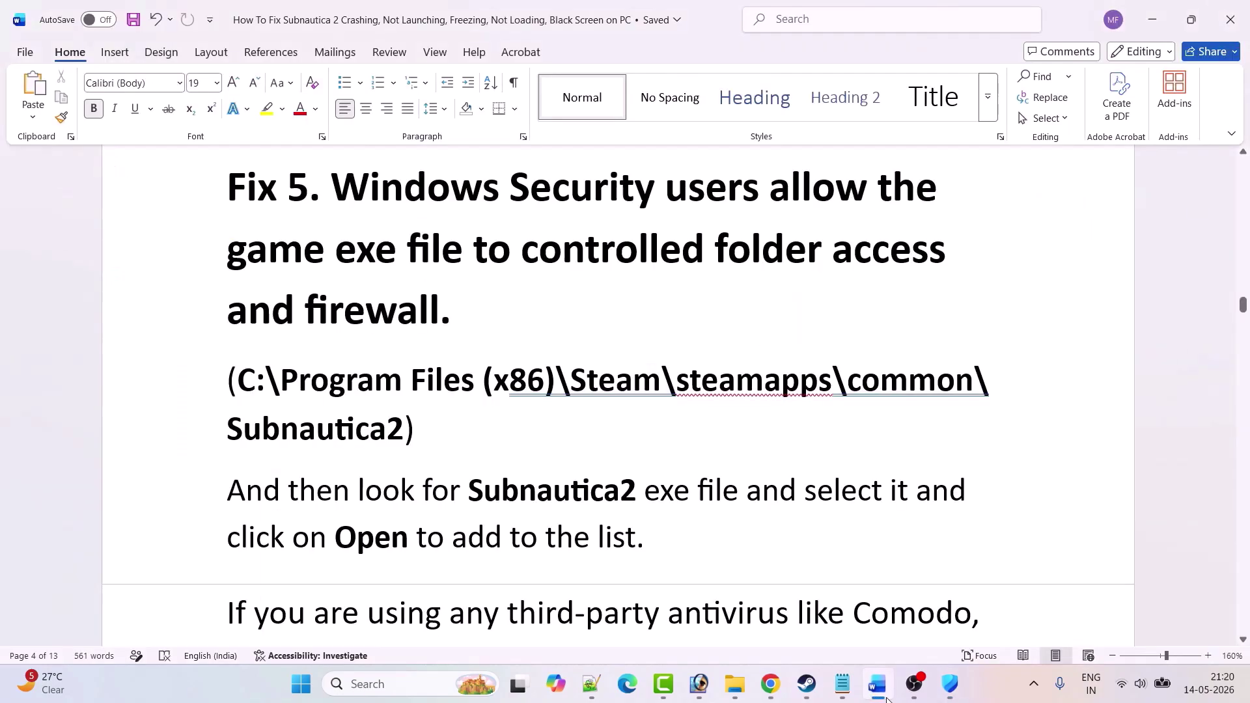
scroll(586, 457, down, 1)
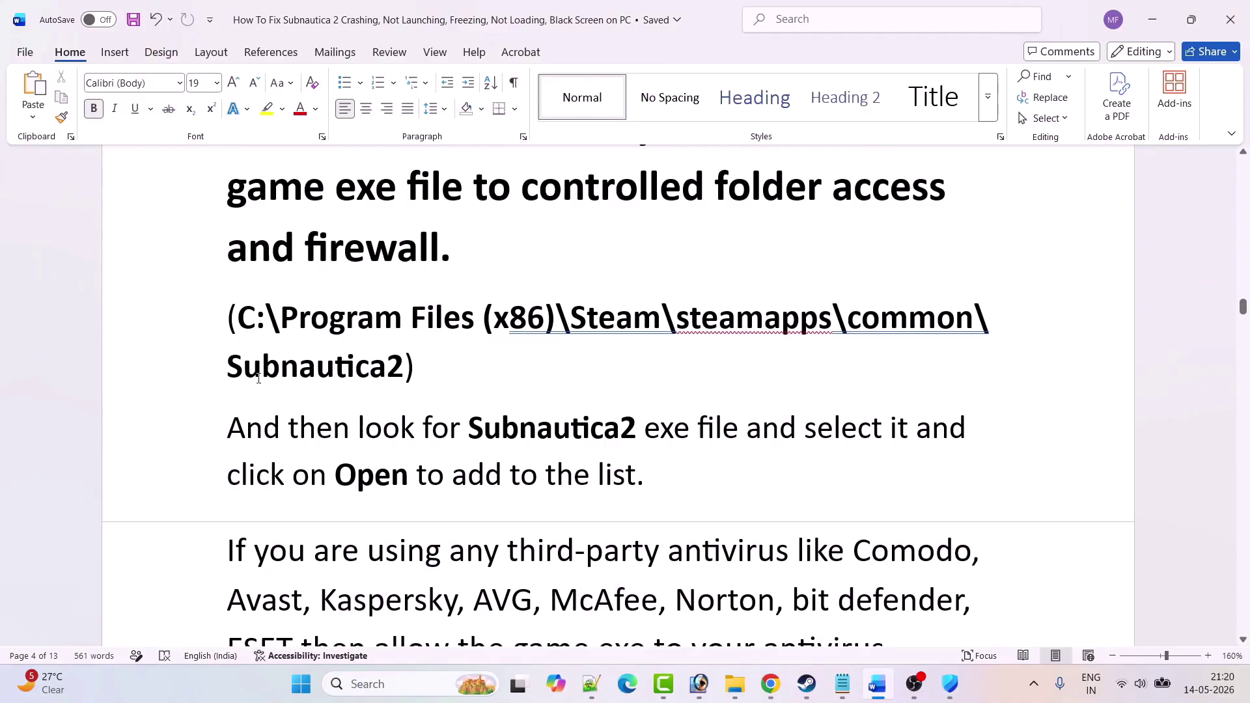
scroll(399, 379, down, 1)
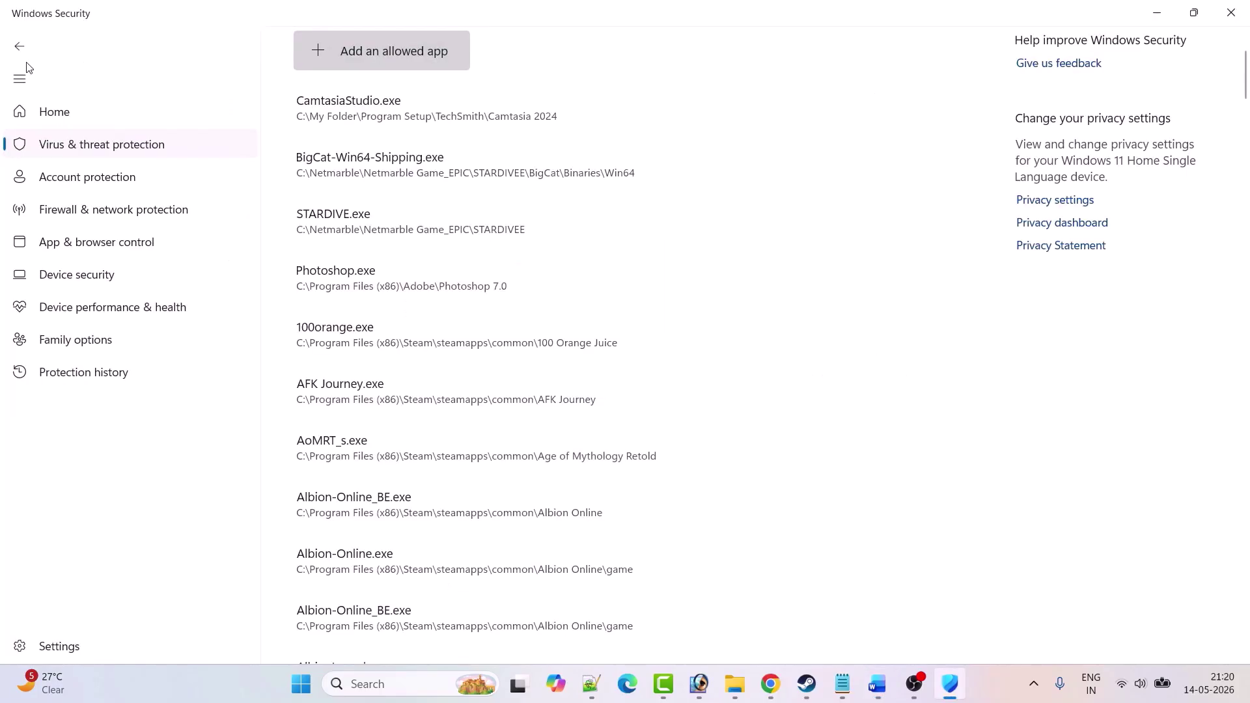
Step: Go back from the Controlled folder access app list to the Windows Security home page
click(21, 52)
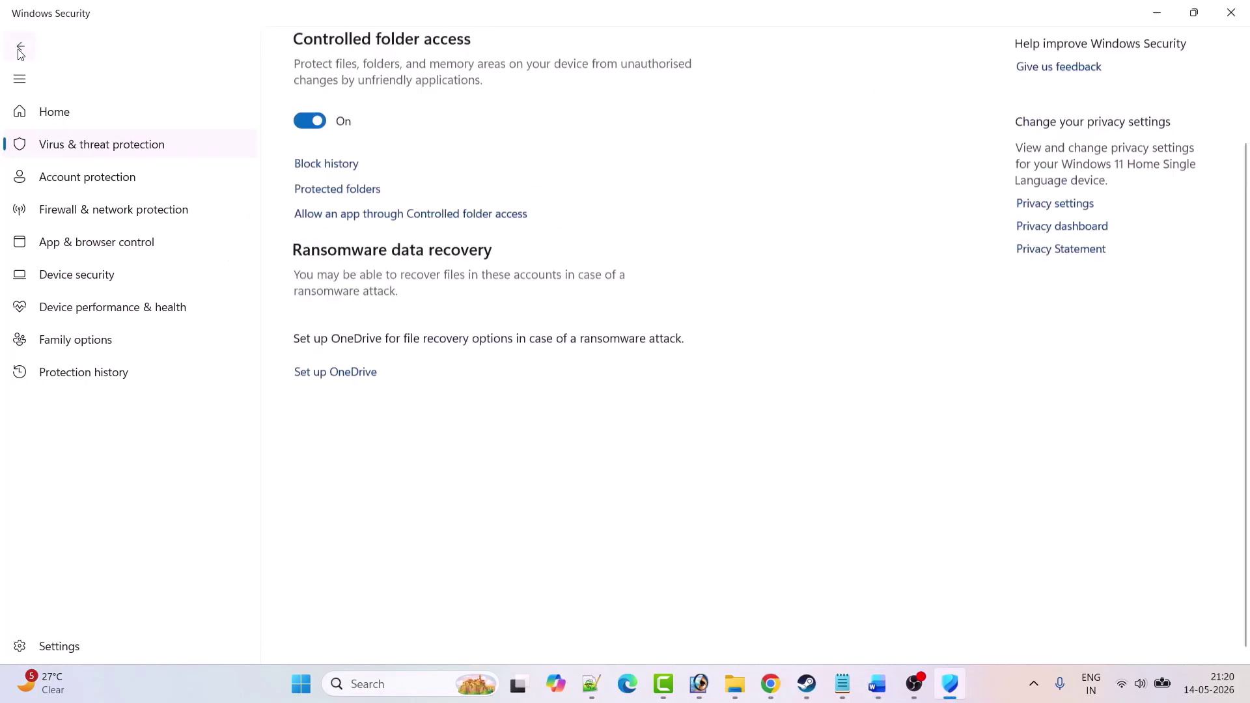
click(19, 51)
click(20, 50)
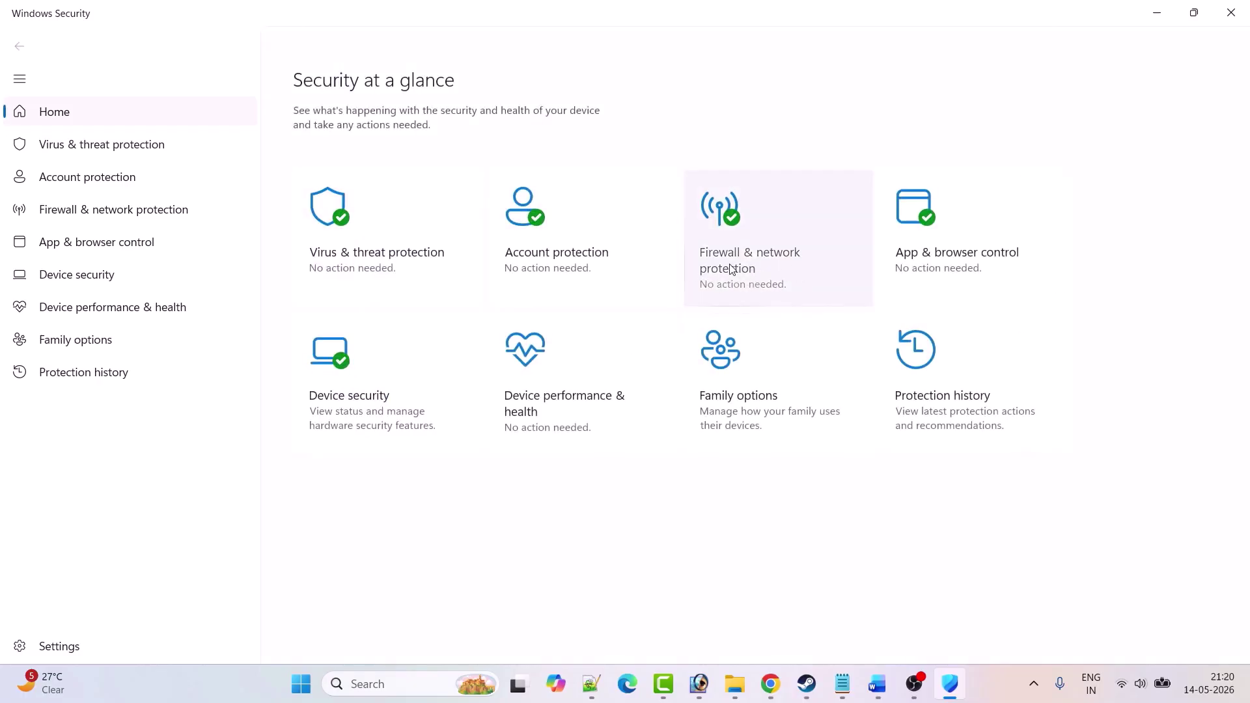
Step: Open the firewall's allowed apps list from Firewall & network protection, enable changes and browse for another app to allow
click(775, 272)
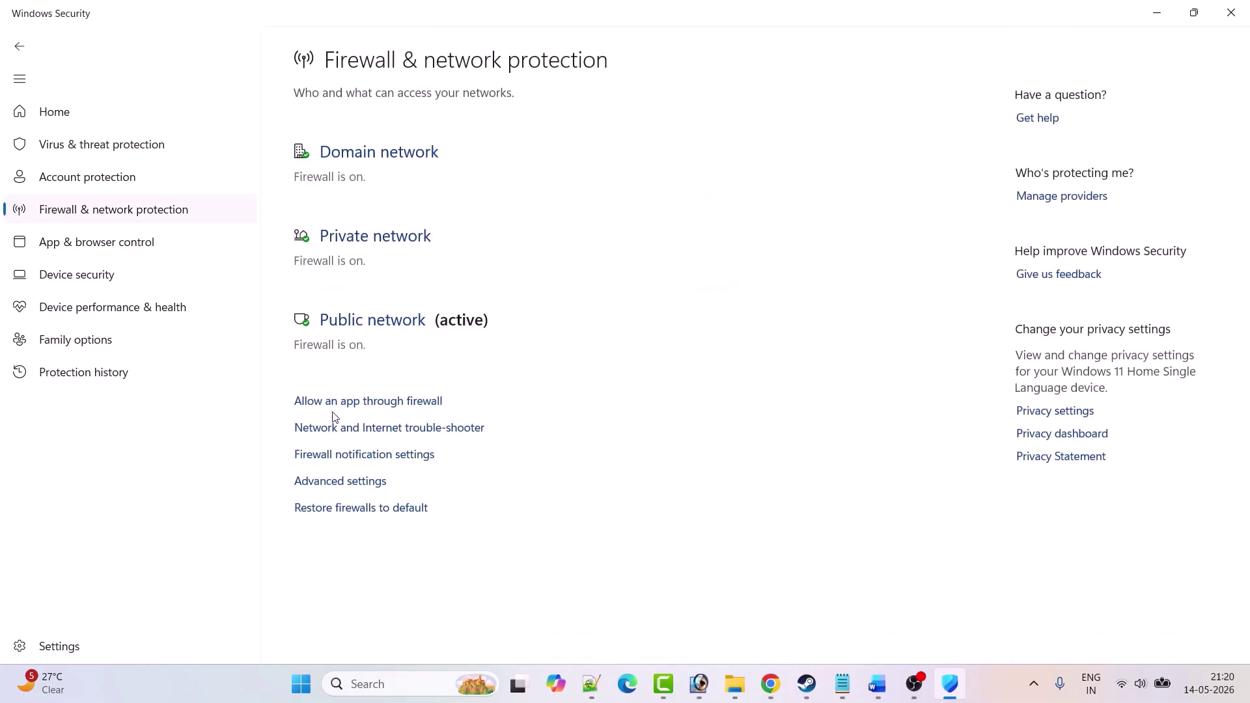
click(384, 402)
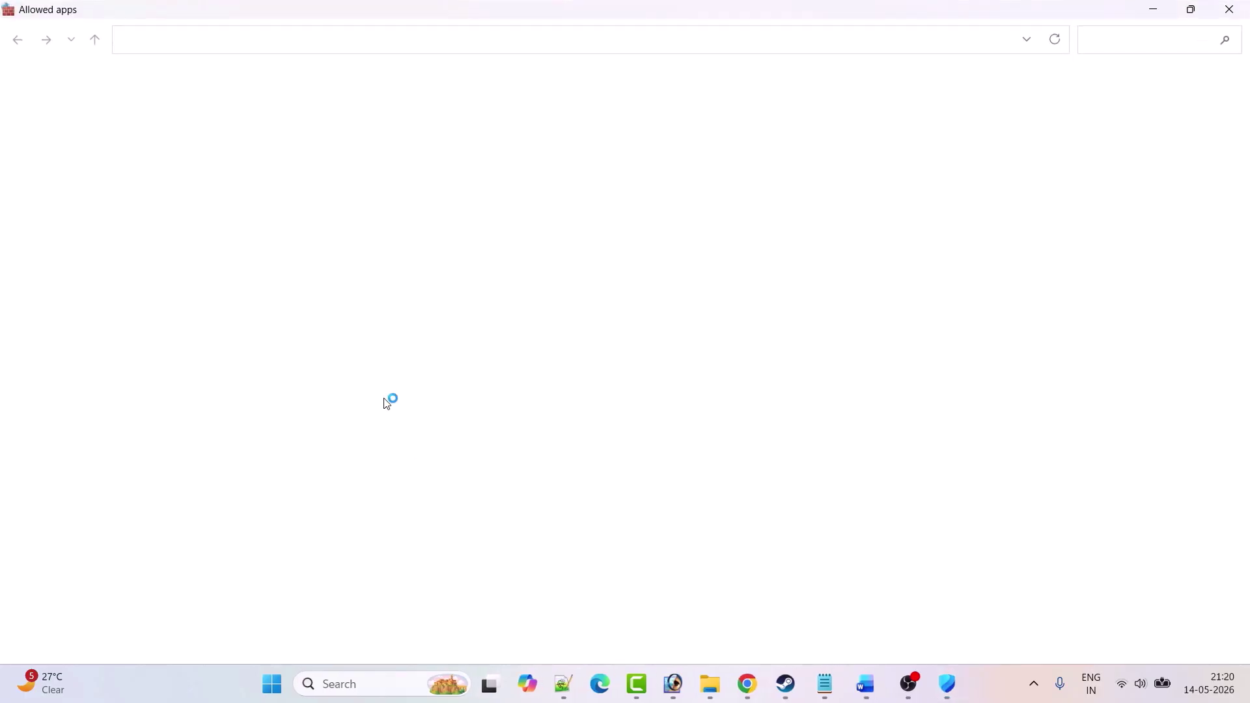
click(813, 125)
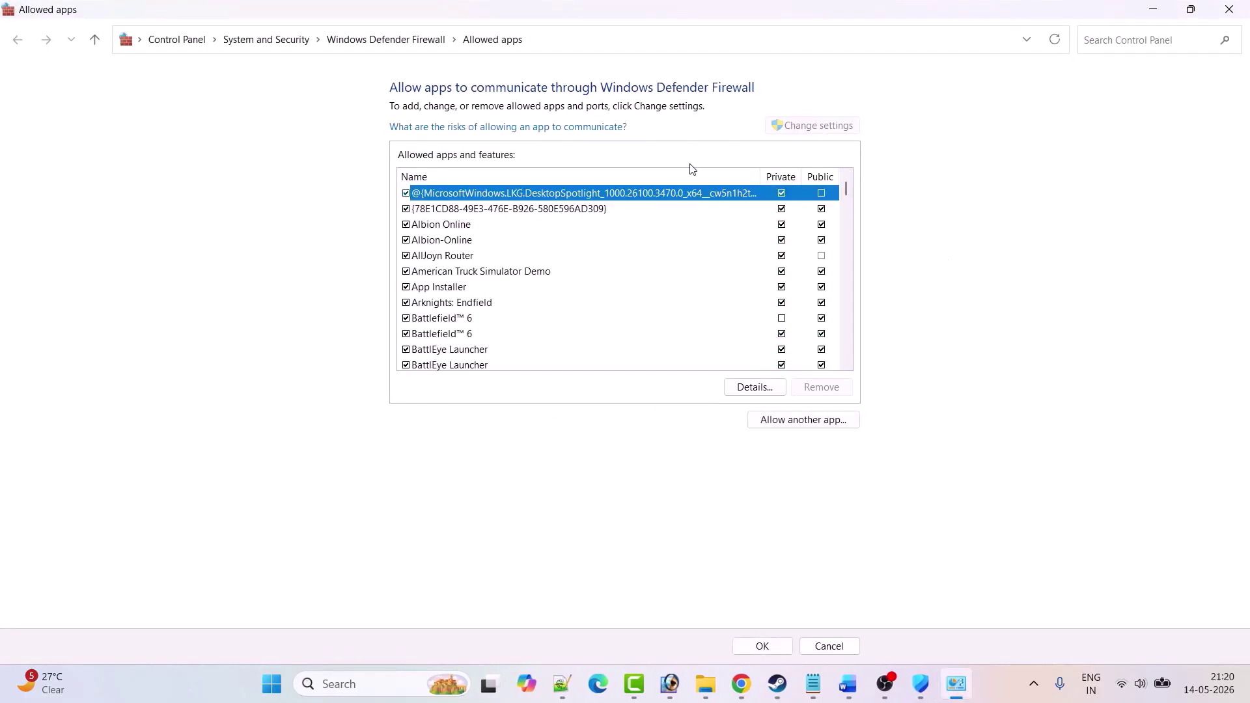
click(822, 422)
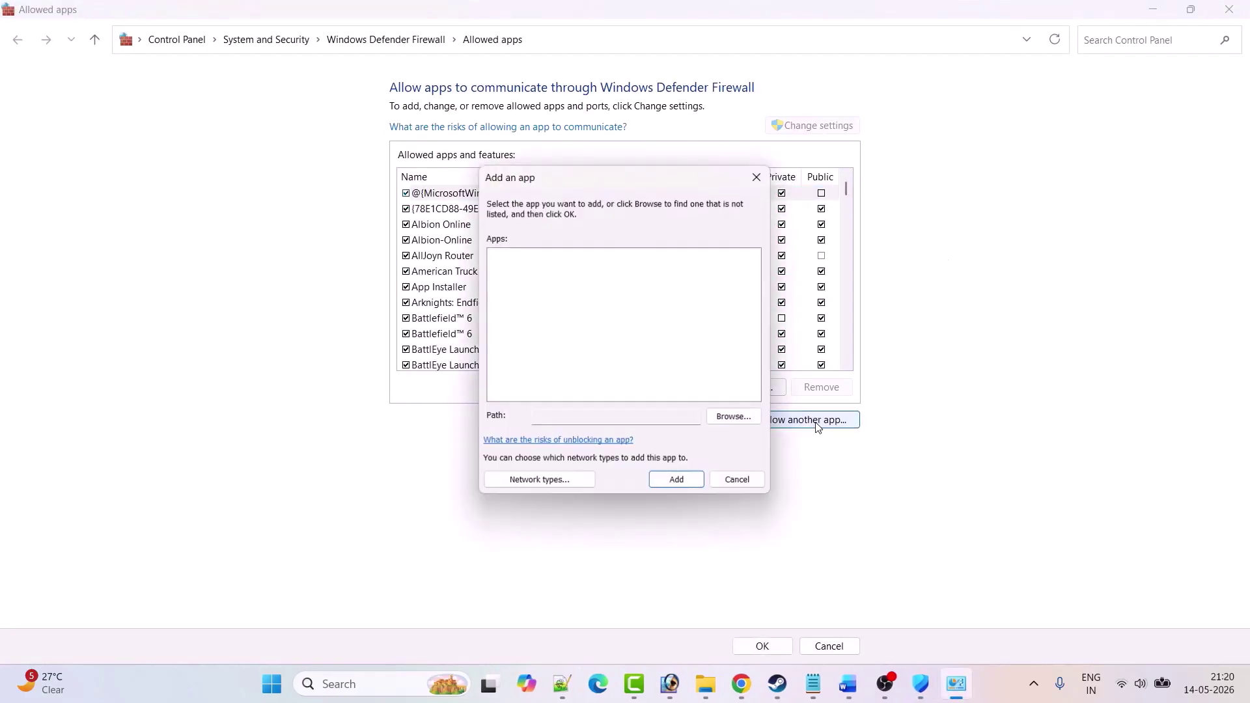
click(737, 418)
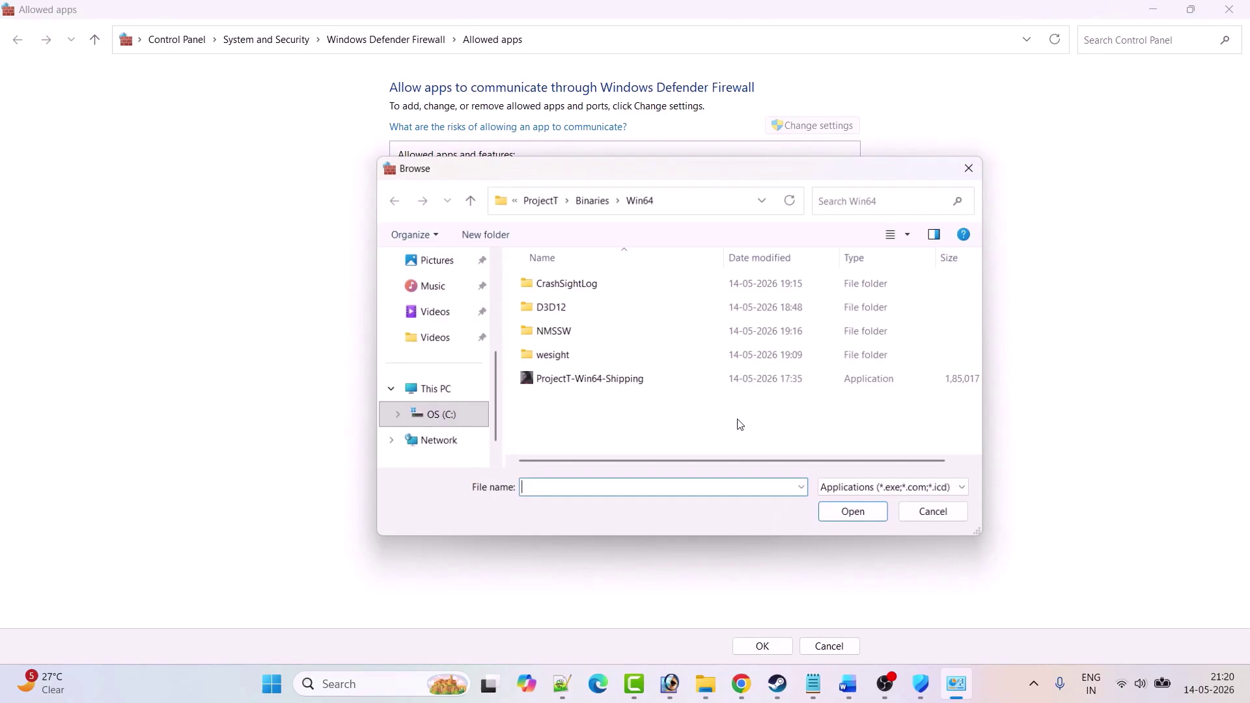
Step: Recheck the Subnautica2 folder path in the Word document, select the Albion-Online entry in the firewall's allowed apps and confirm the list
click(848, 684)
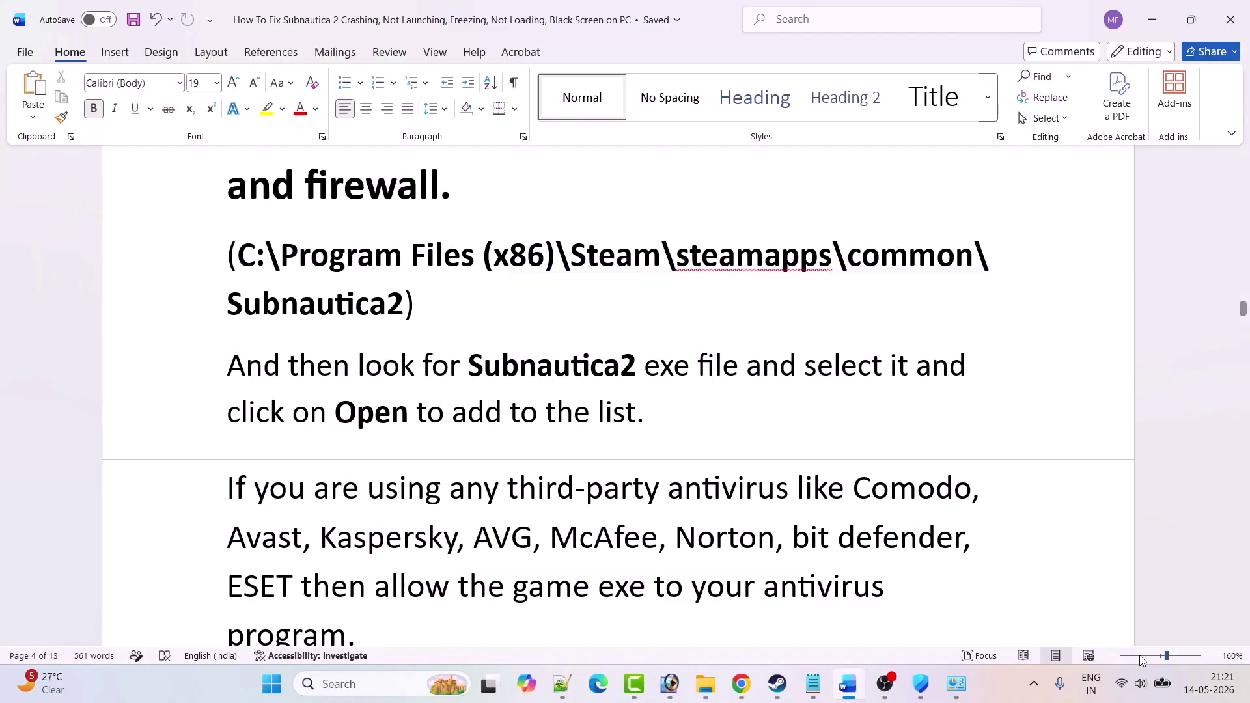
click(957, 683)
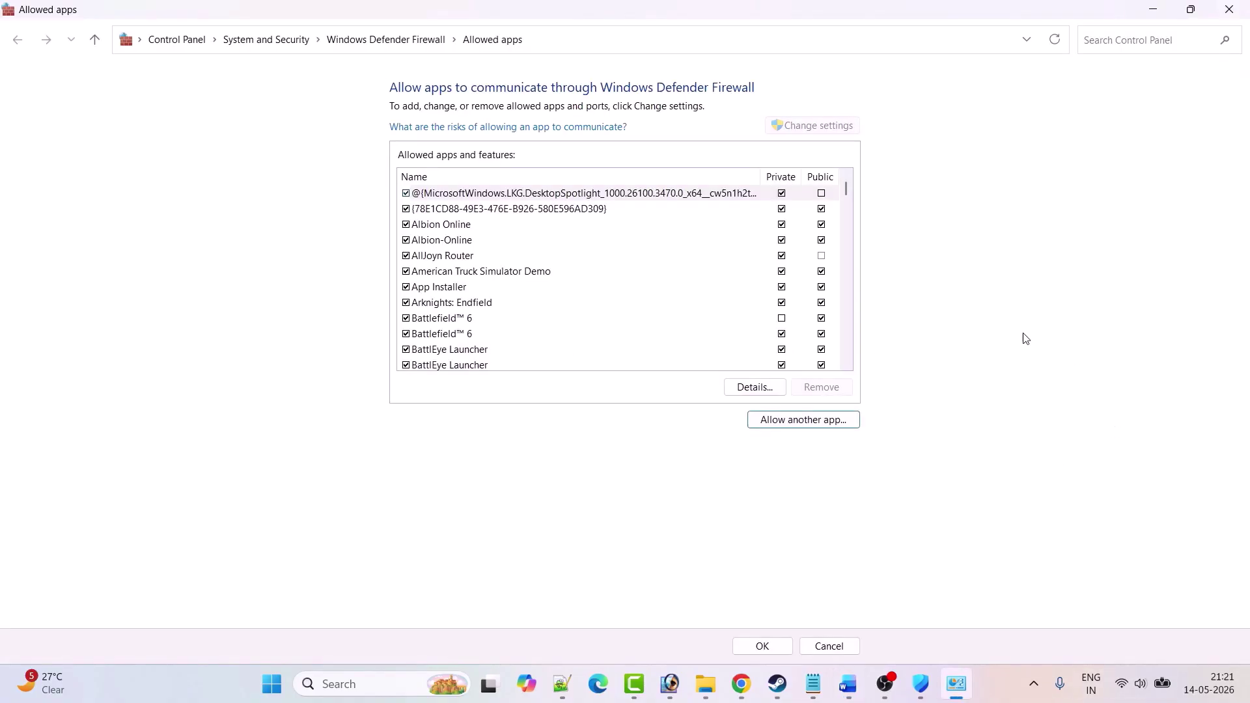
click(448, 243)
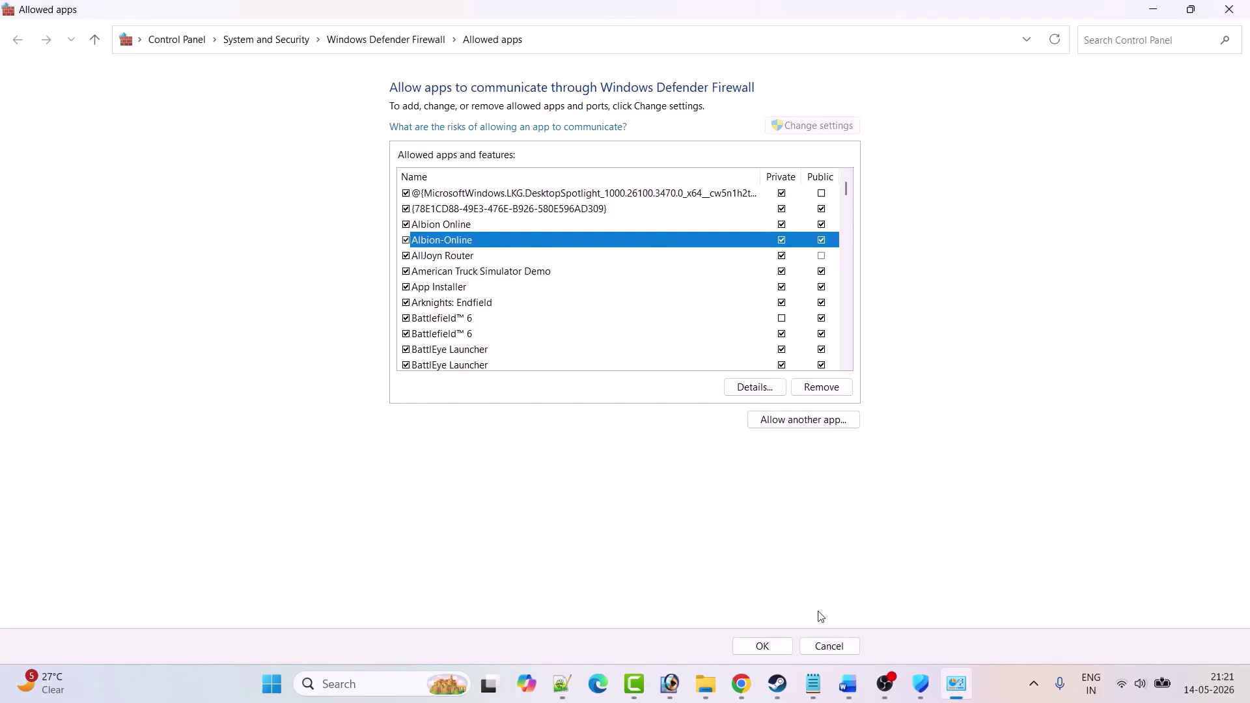
click(762, 645)
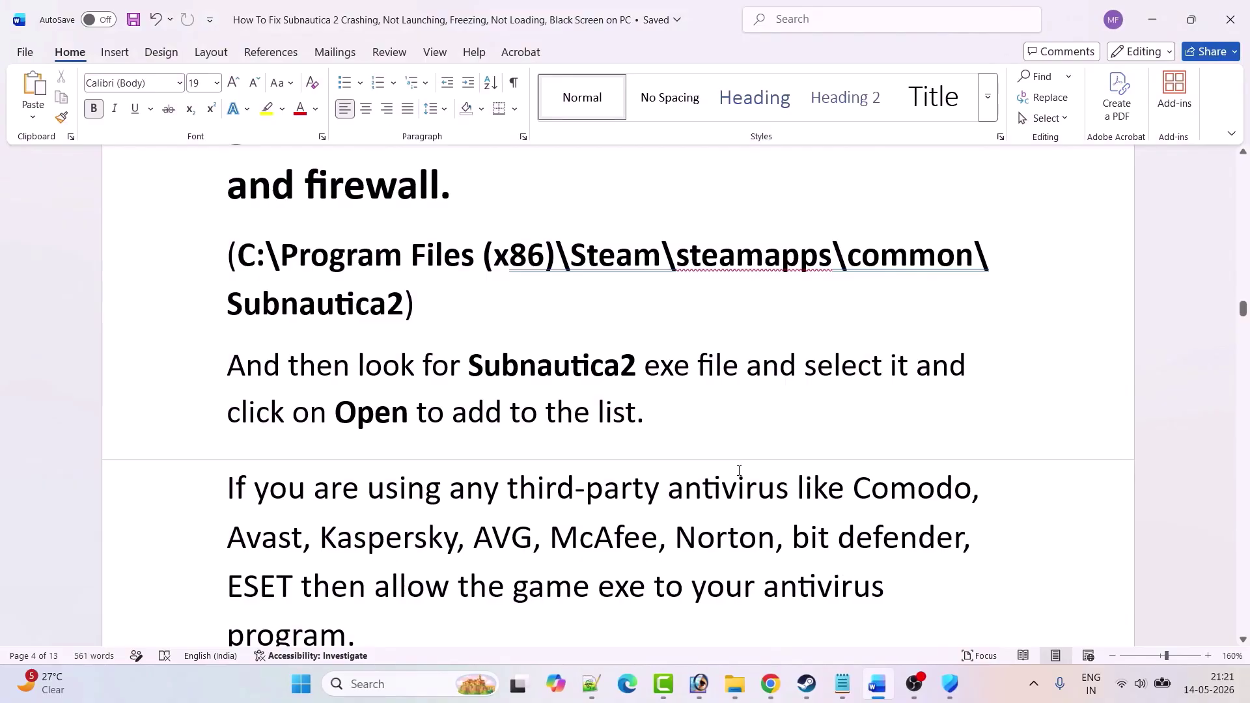
Step: Read the third-party antivirus advice at the end of Fix 5 in the Word document and continue to the Fix 6 heading
scroll(739, 470, down, 3)
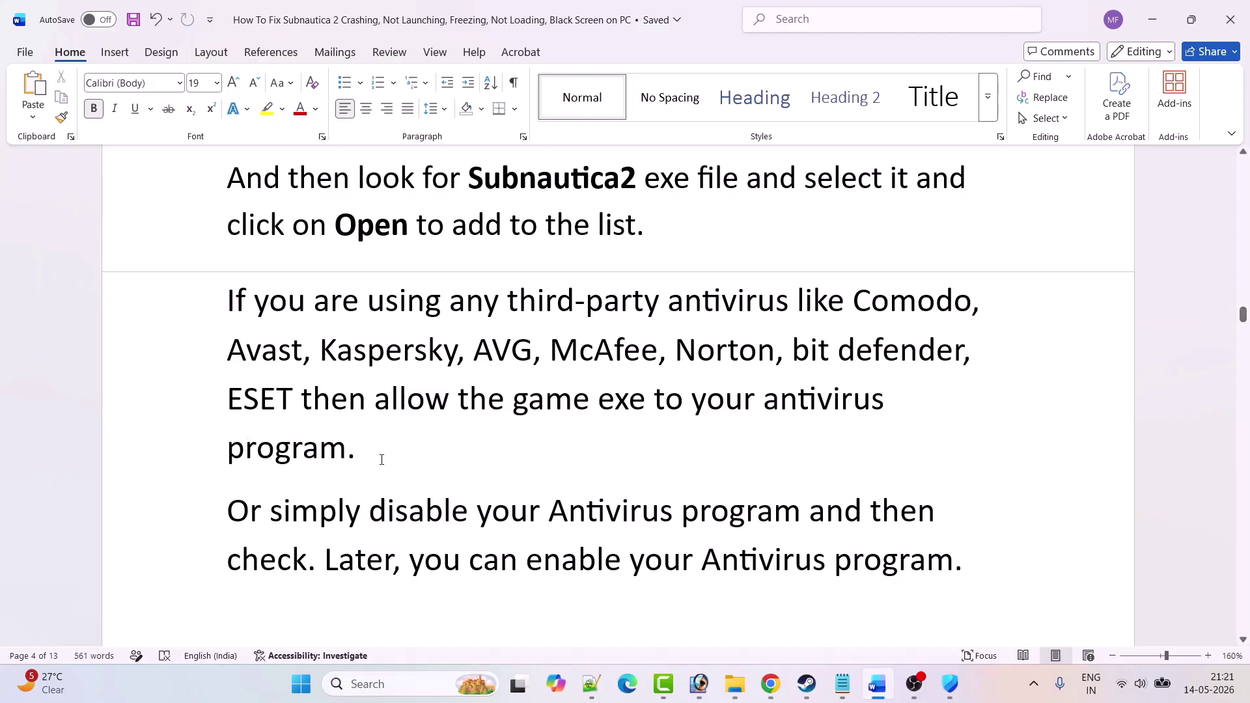
scroll(401, 459, down, 1)
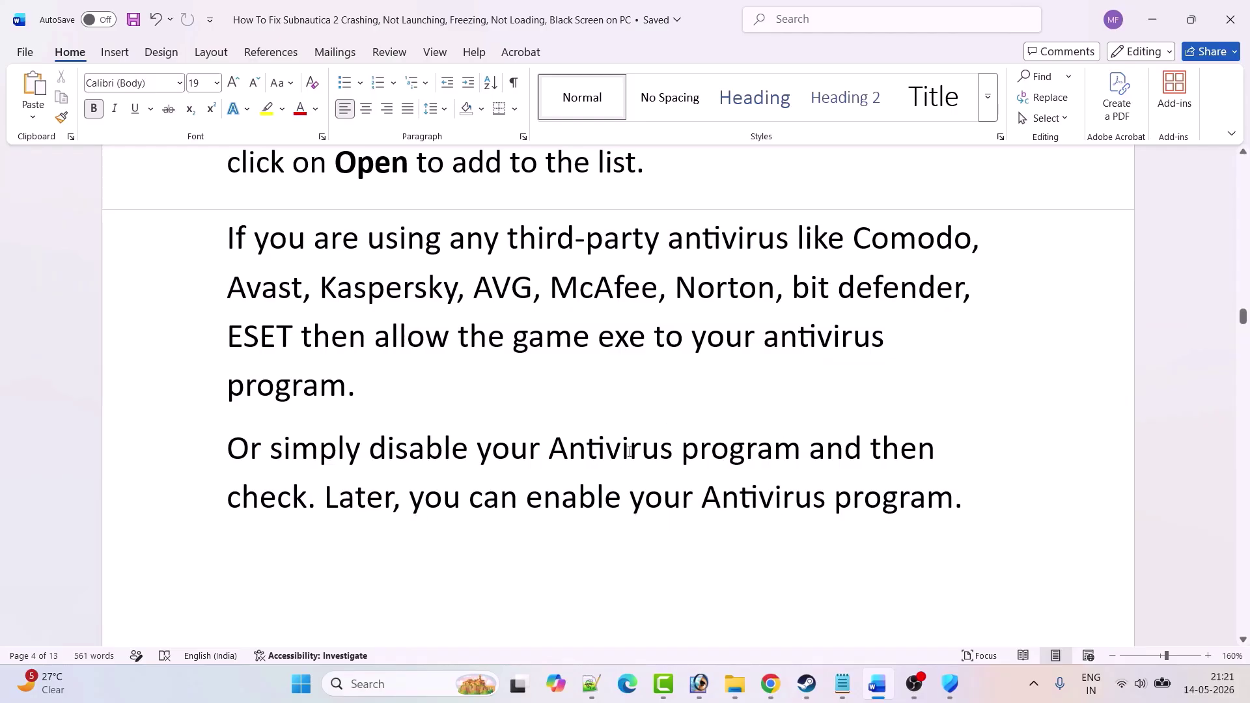
scroll(629, 451, down, 5)
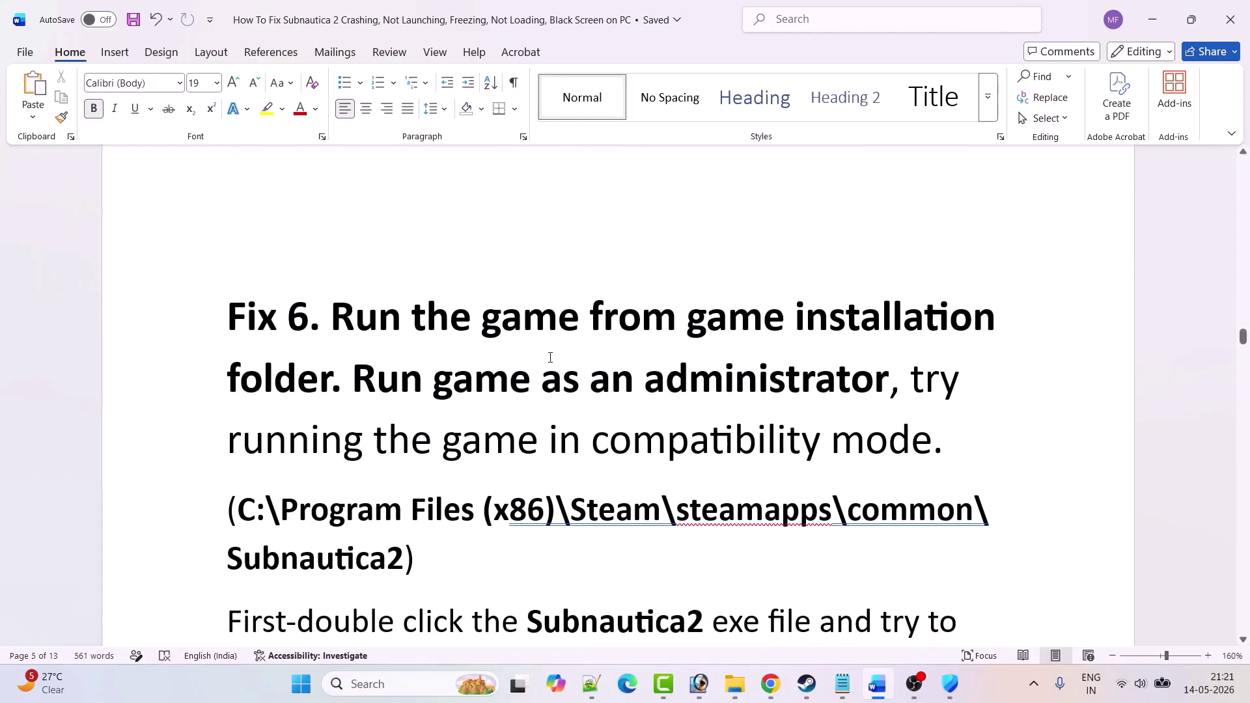
Step: Read Fix 6 on running the game from its installation folder, highlighting the Subnautica2 exe name in the launch instruction
scroll(598, 363, down, 1)
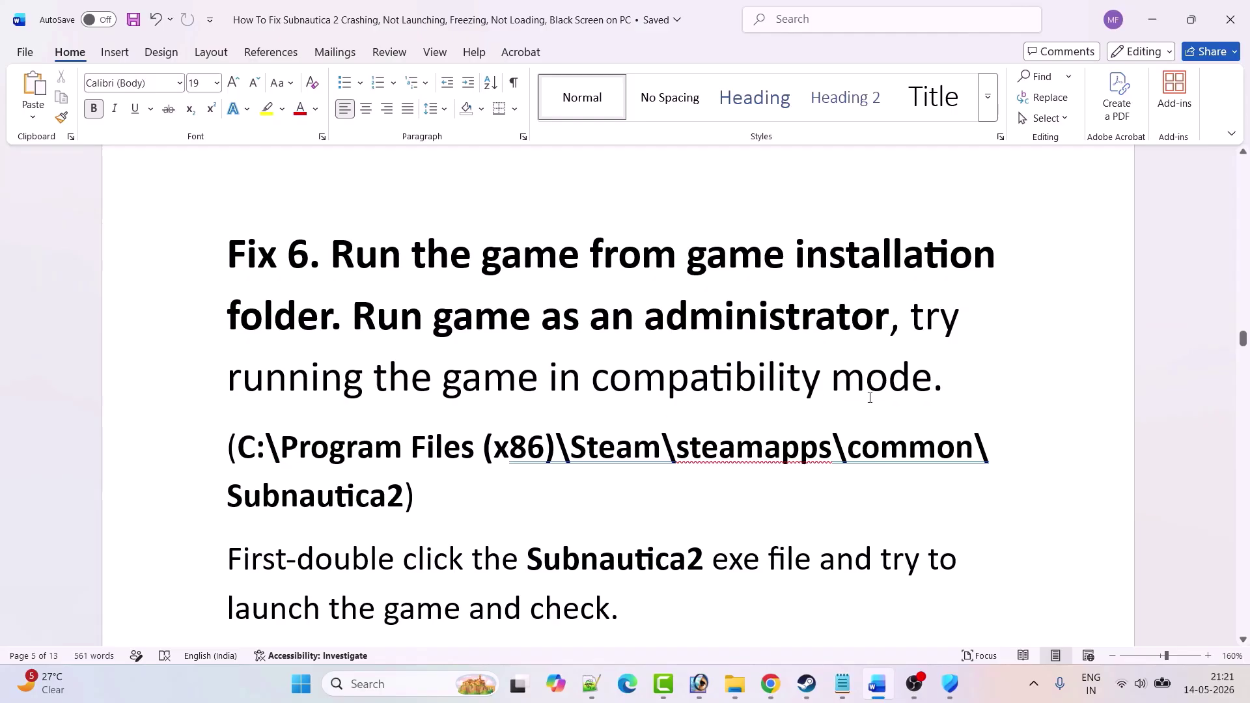
scroll(915, 396, down, 1)
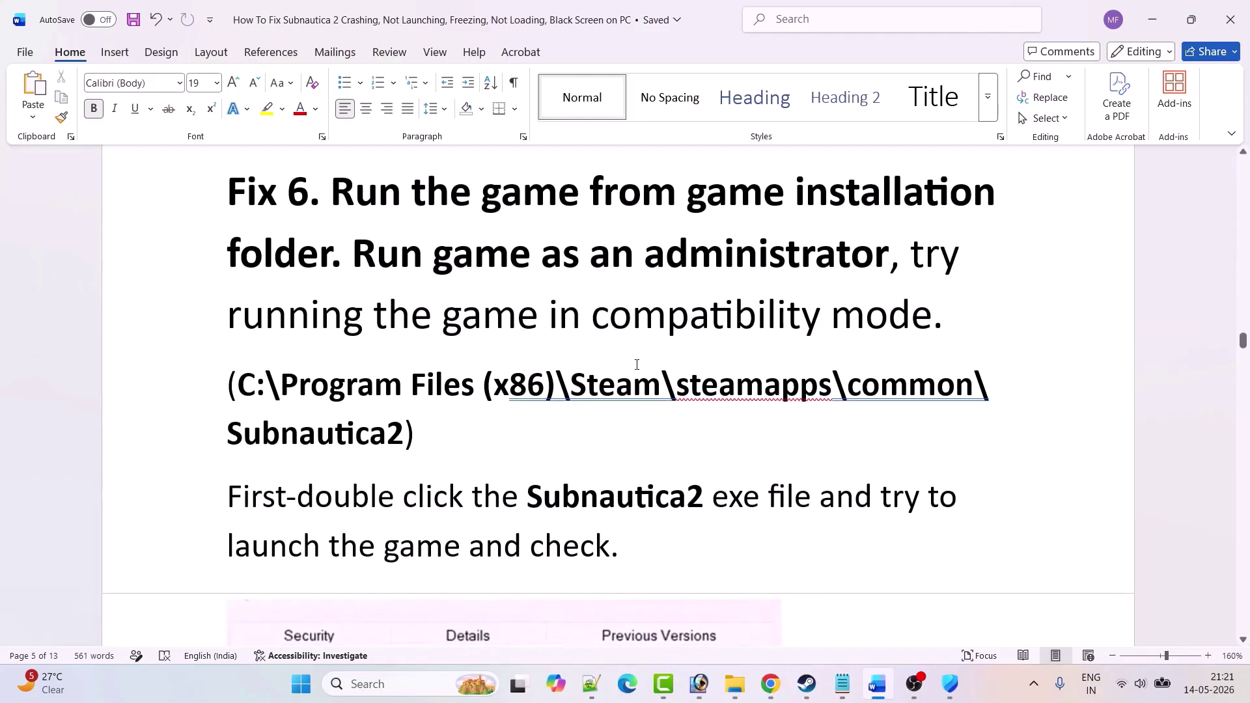
scroll(636, 364, down, 1)
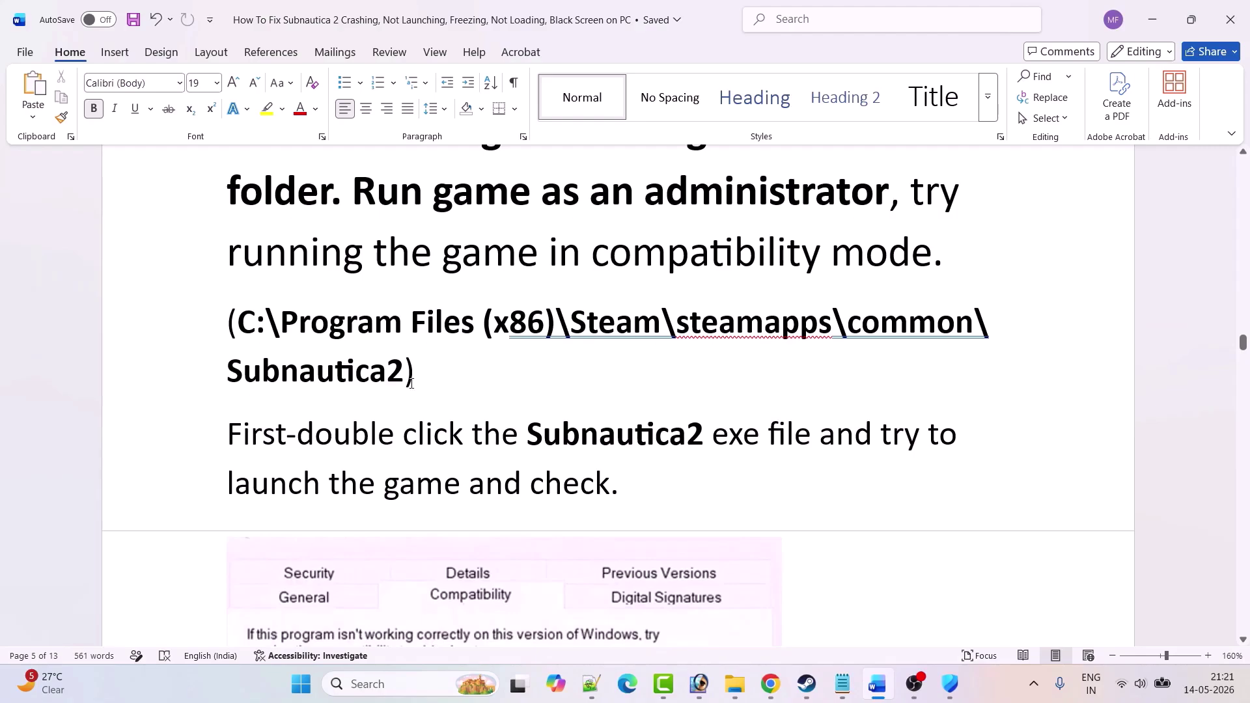
scroll(411, 383, down, 1)
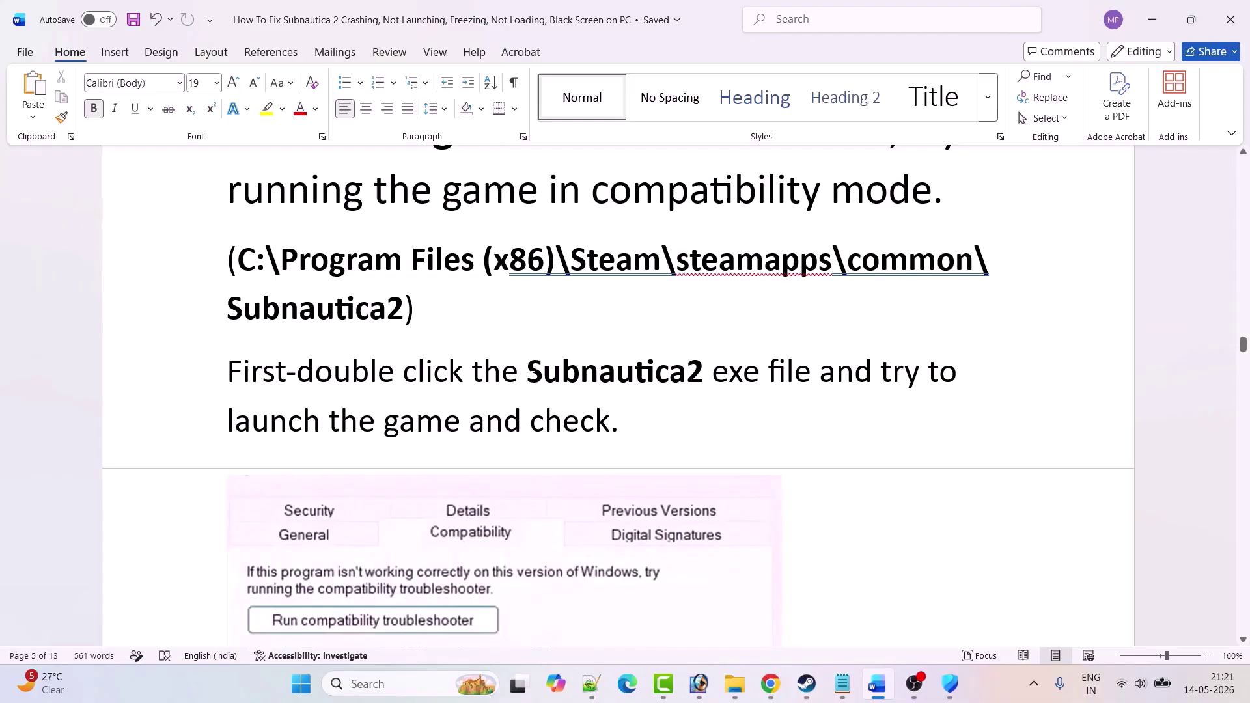
drag(528, 372, 696, 371)
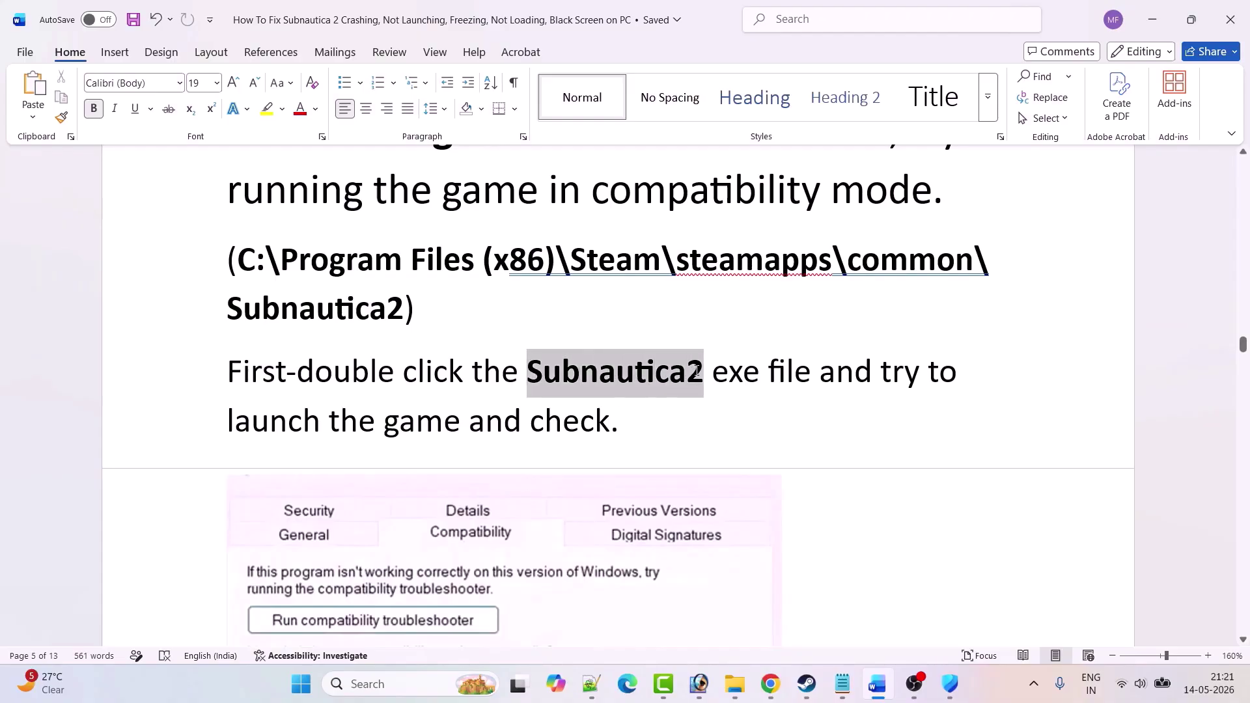
click(818, 385)
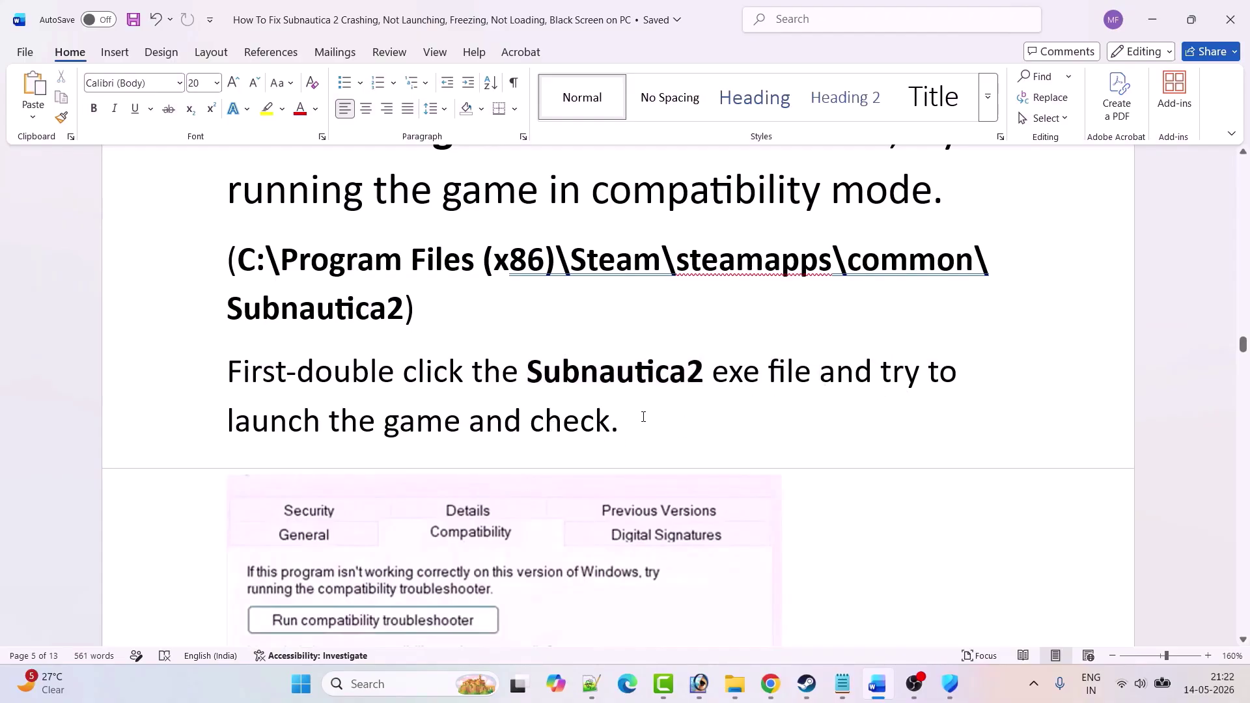
drag(528, 375, 701, 382)
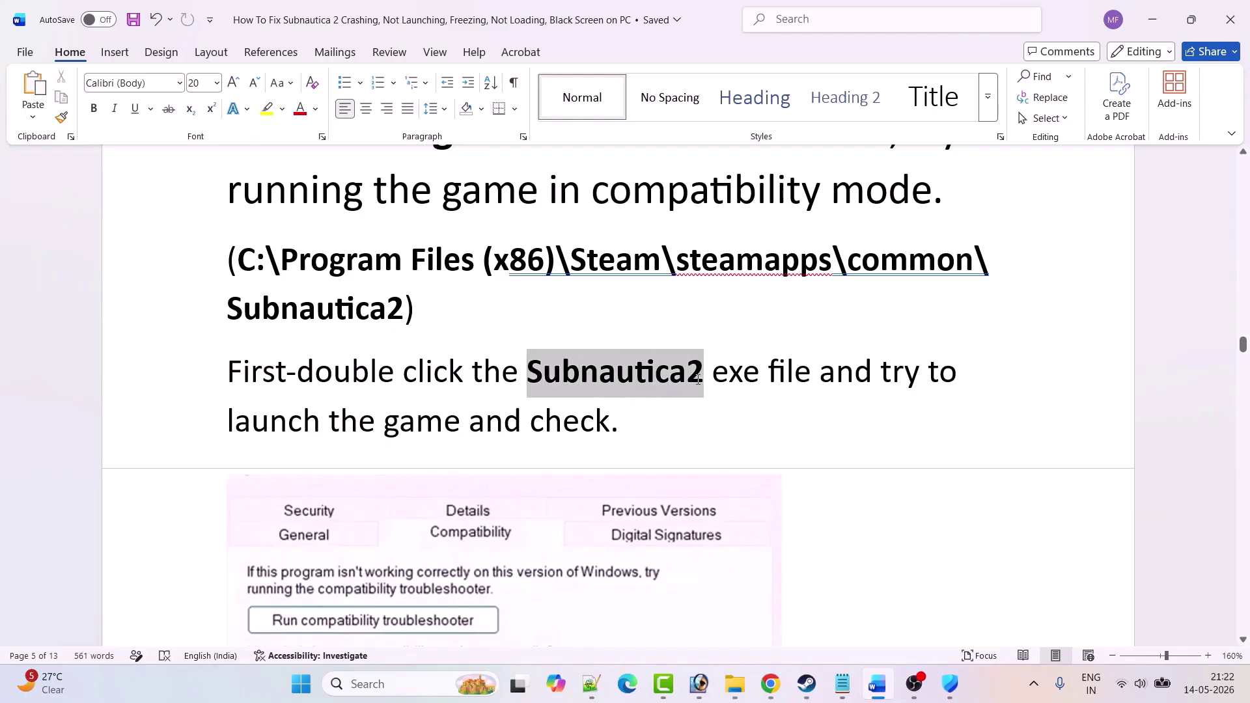
click(483, 388)
Step: Examine the first Compatibility settings picture for the administrator option and return to highlight the Subnautica2 exe name in Fix 6
scroll(1031, 448, down, 5)
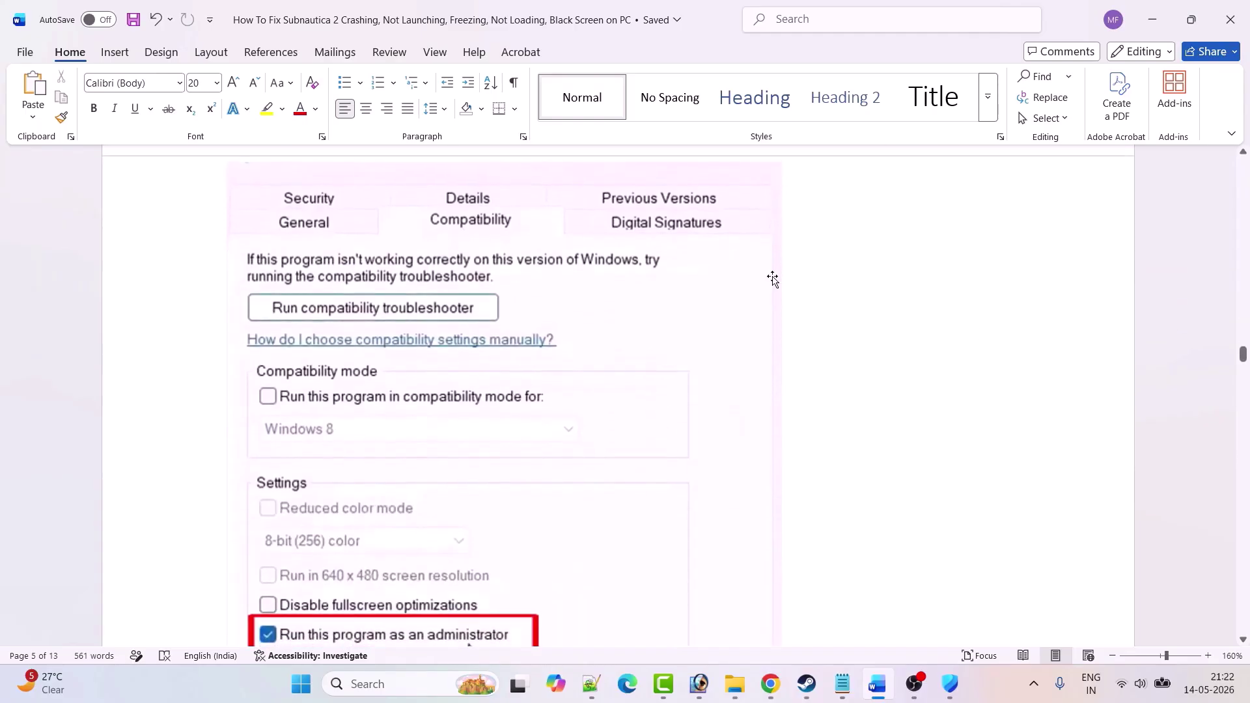
scroll(529, 234, down, 3)
scroll(524, 255, down, 3)
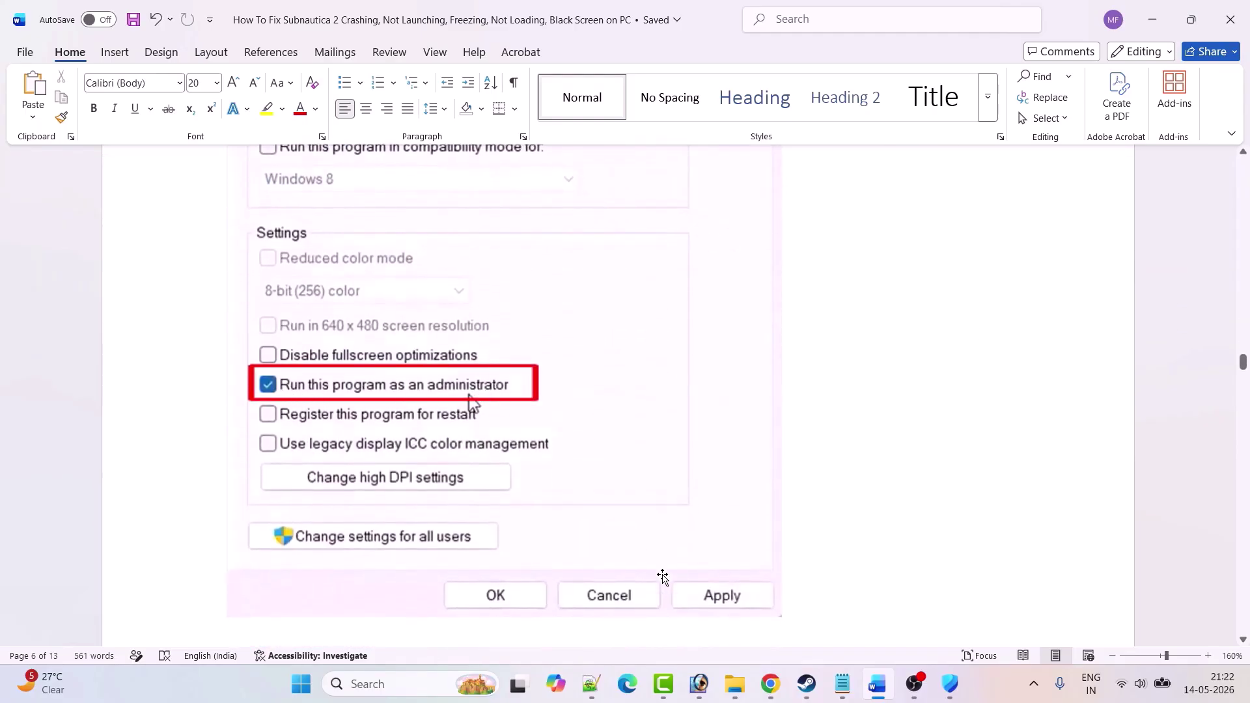
scroll(490, 603, up, 10)
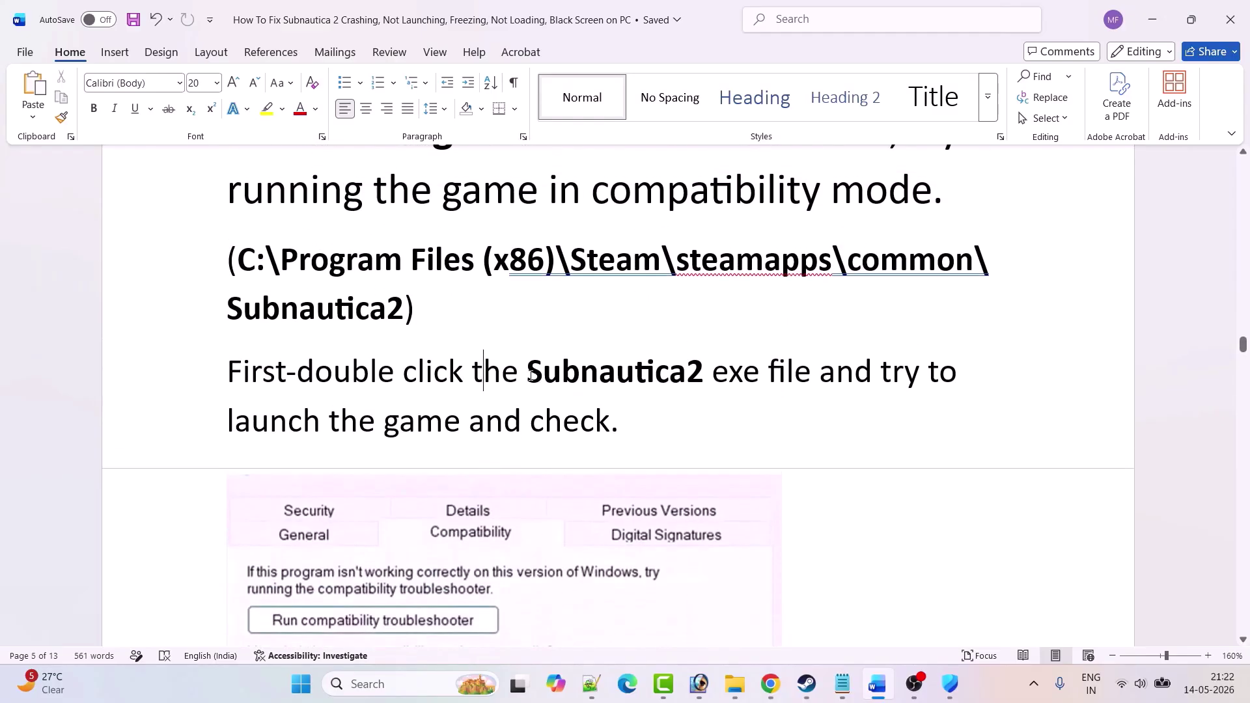
drag(531, 376, 697, 375)
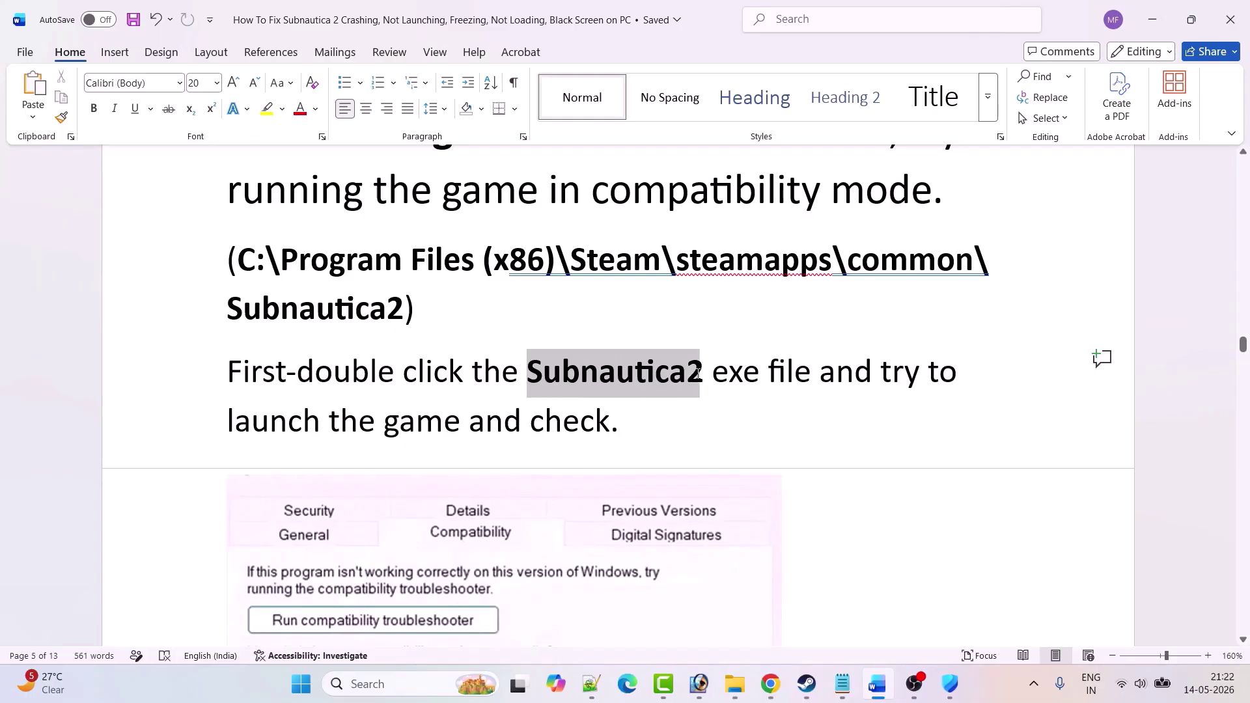
click(614, 424)
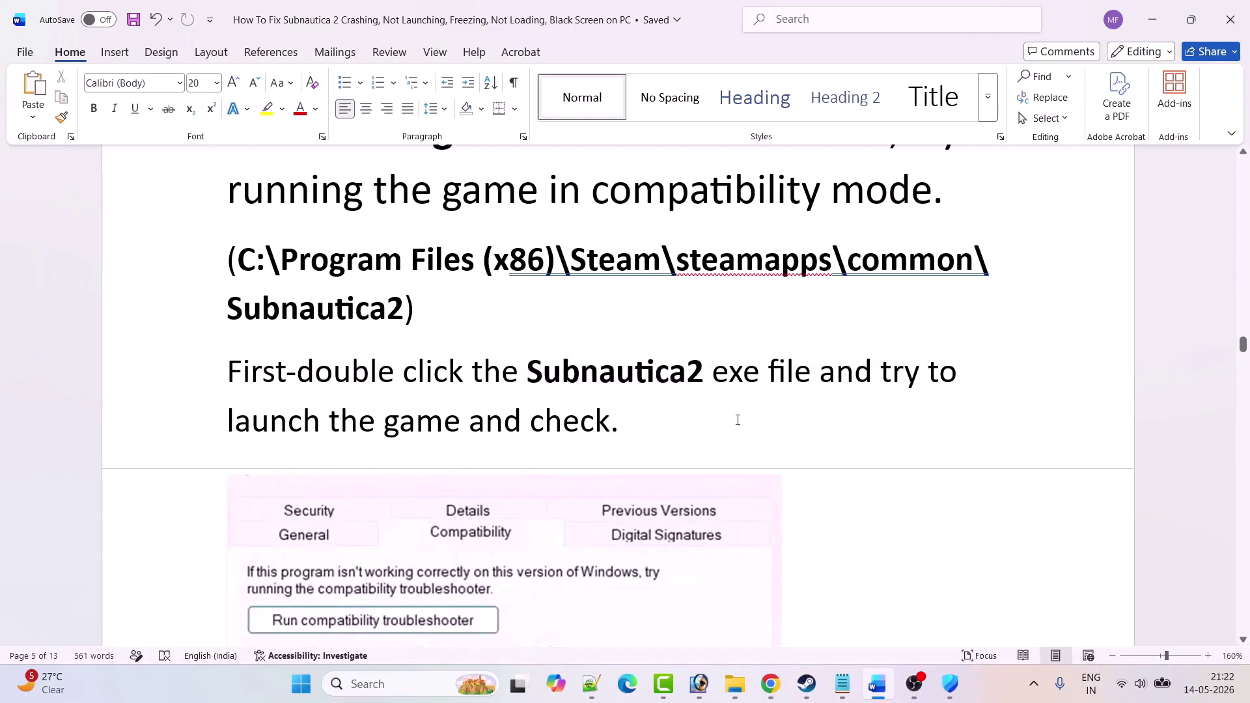
Step: Examine the second Compatibility settings picture in Fix 6 for the compatibility mode, fullscreen optimizations and administrator options
scroll(737, 420, down, 10)
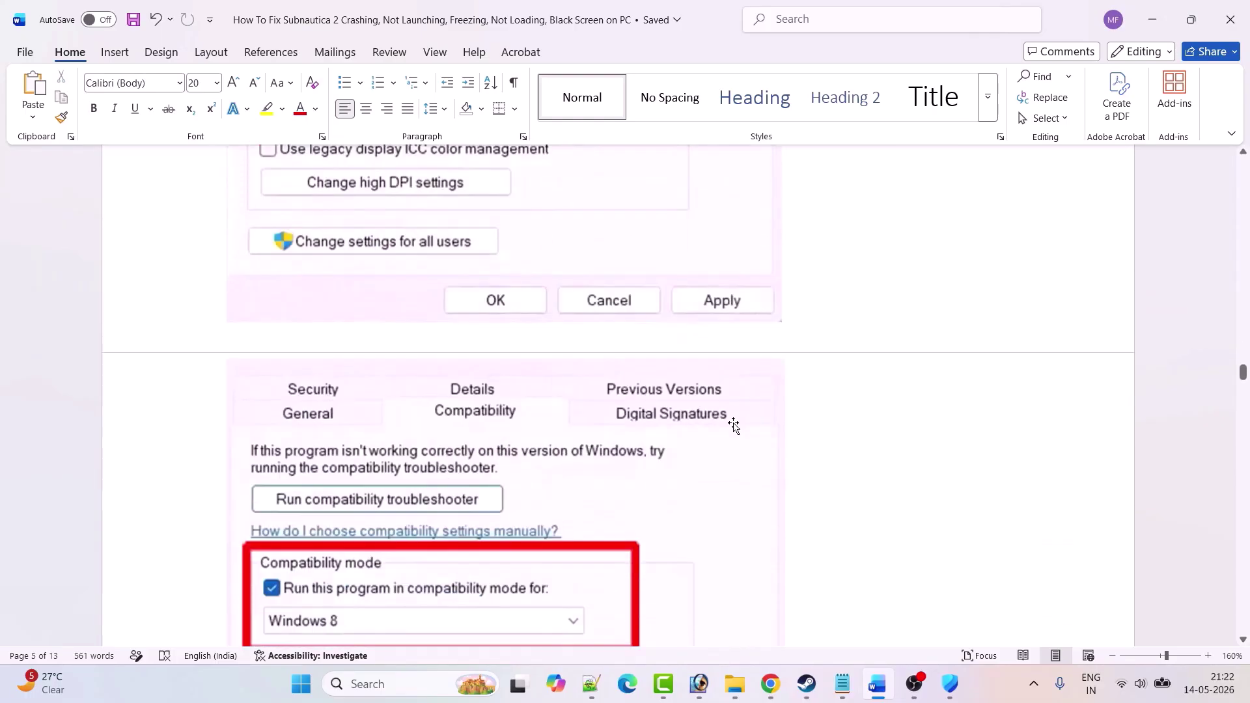
scroll(734, 424, down, 5)
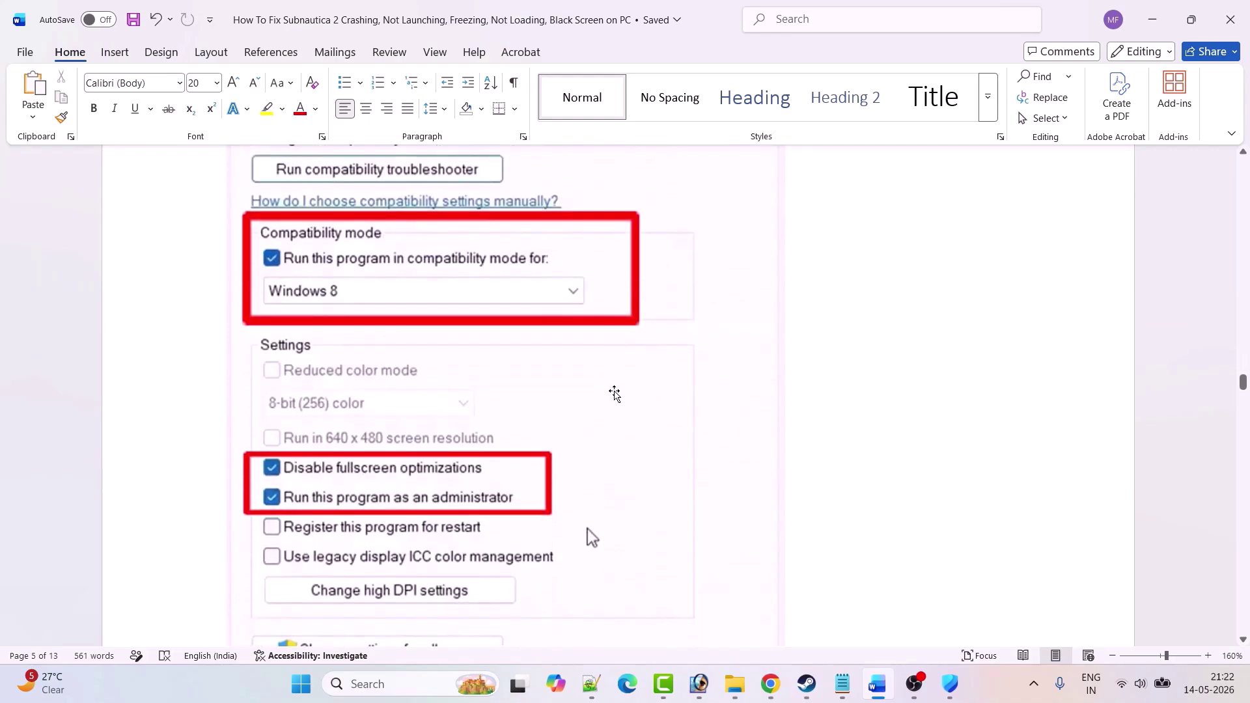
scroll(614, 393, up, 4)
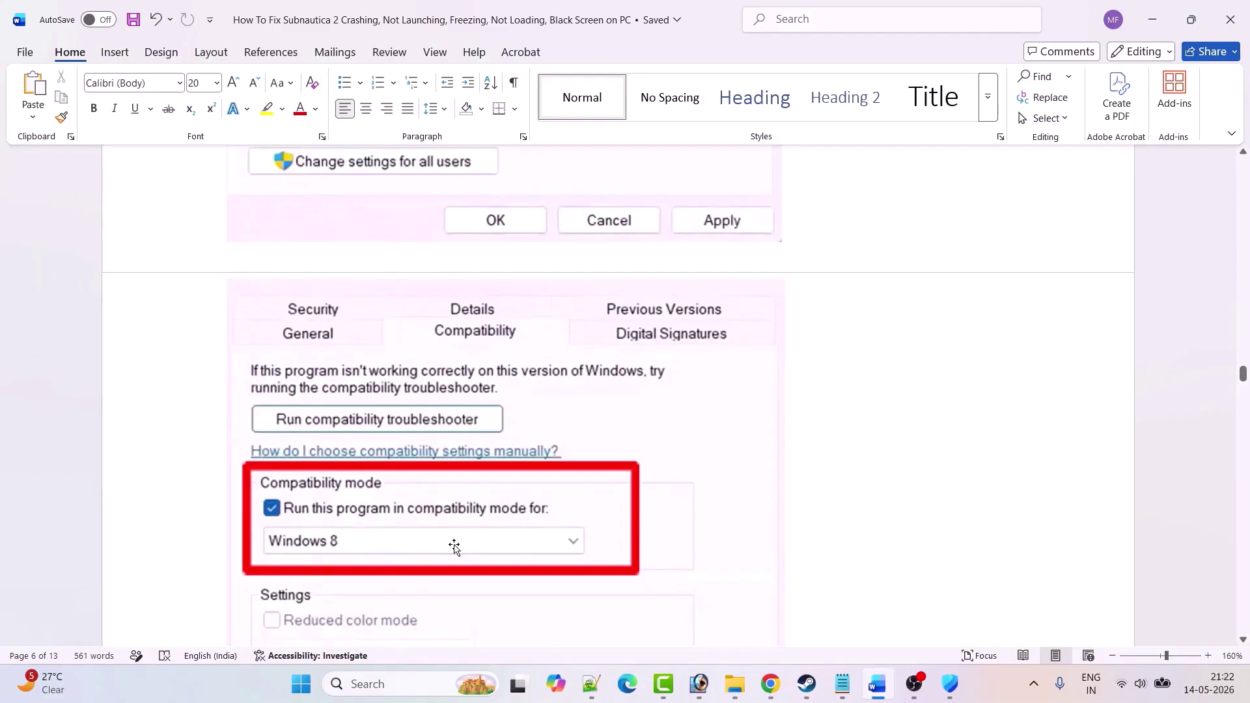
scroll(495, 541, down, 7)
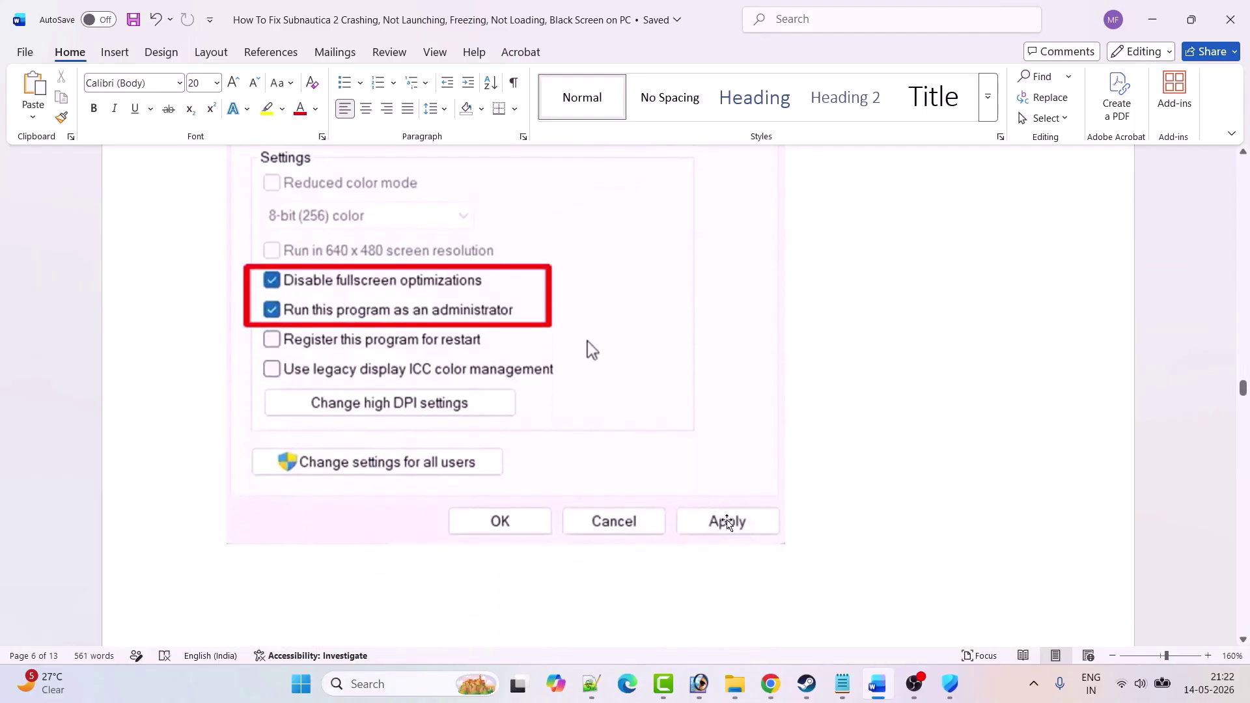
scroll(857, 467, up, 1)
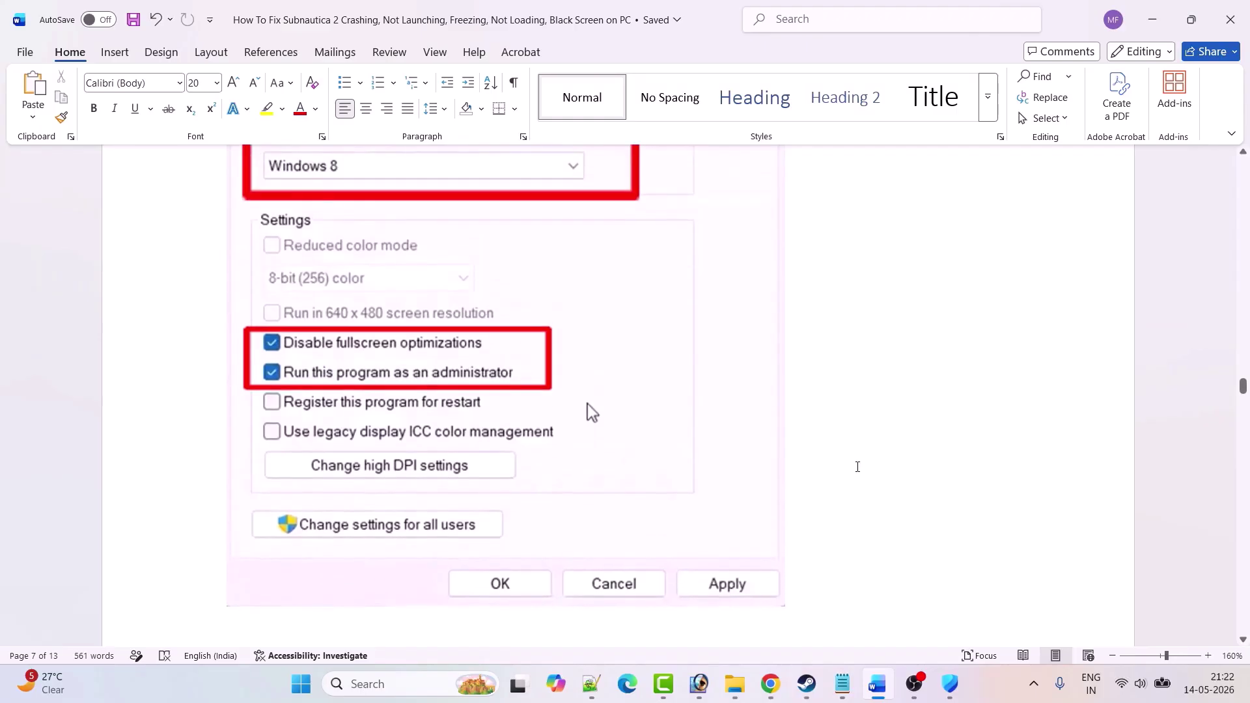
scroll(857, 467, up, 2)
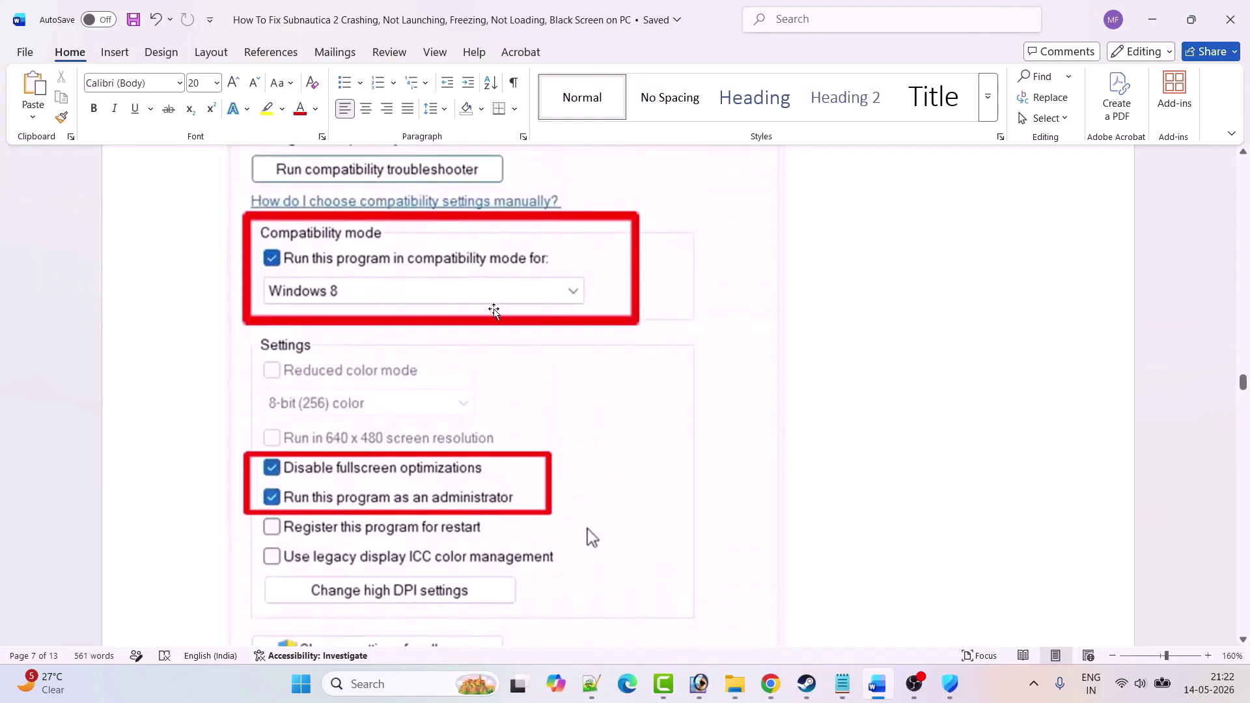
scroll(519, 371, down, 2)
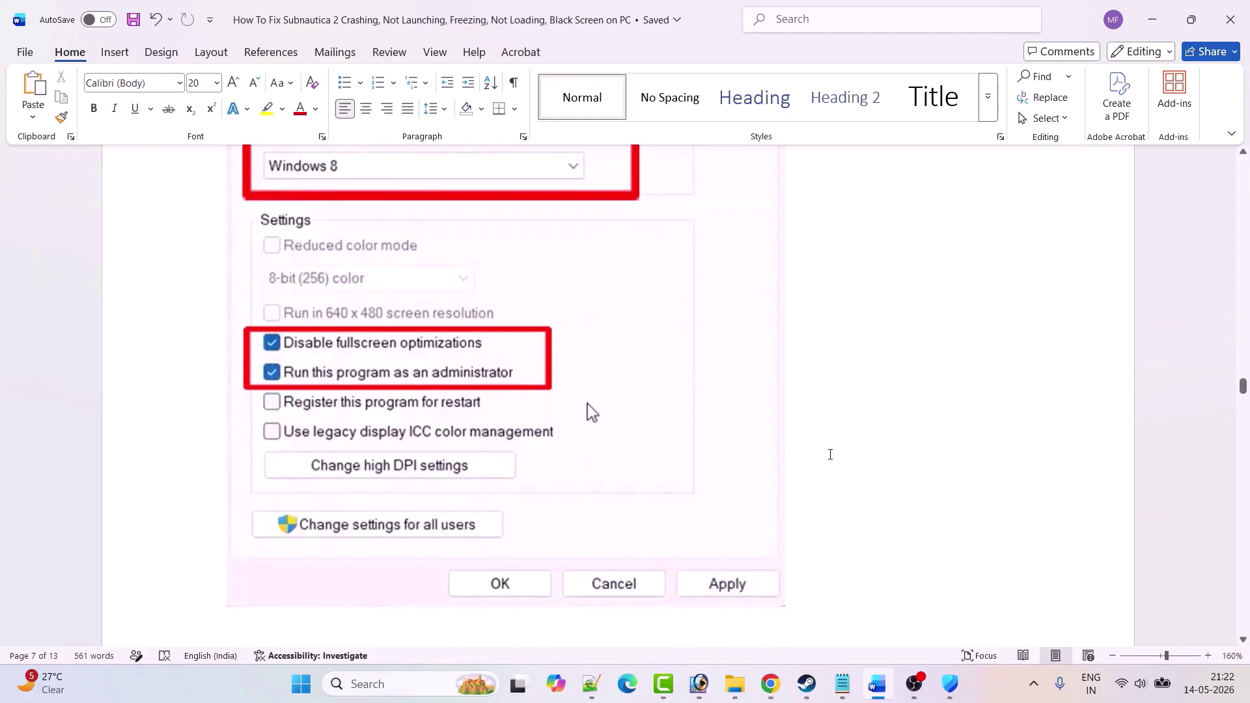
scroll(830, 454, up, 1)
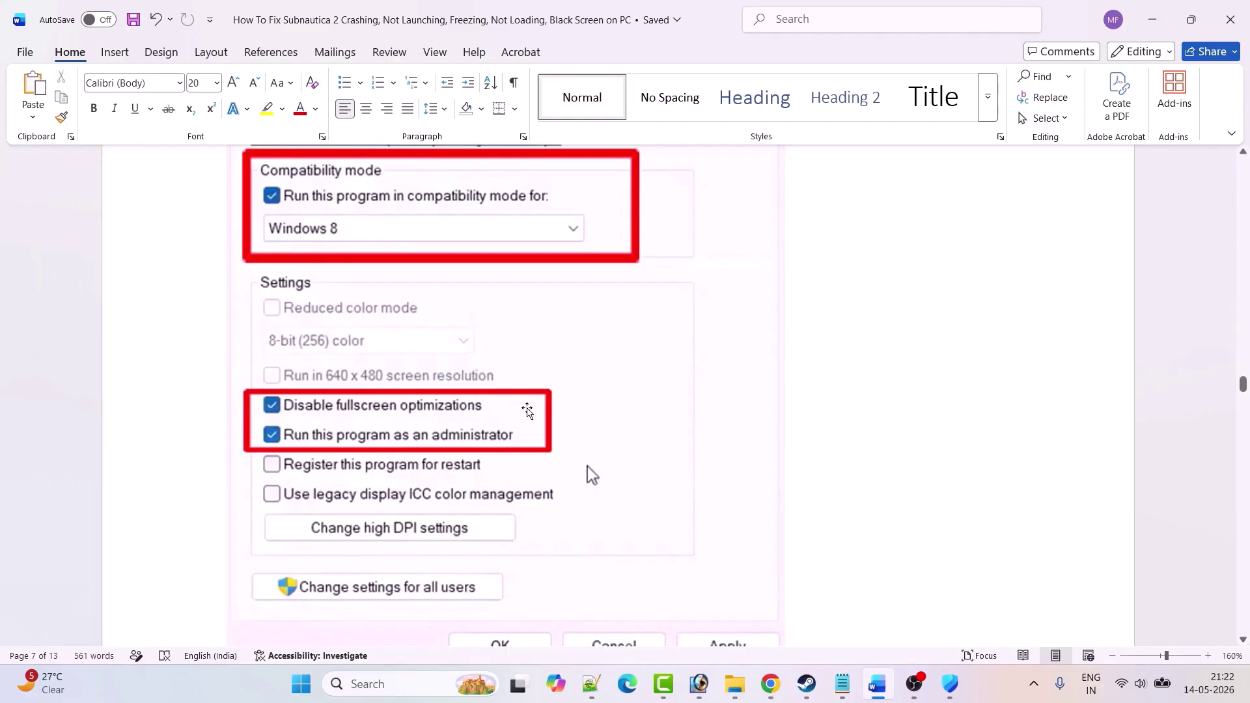
scroll(528, 410, down, 1)
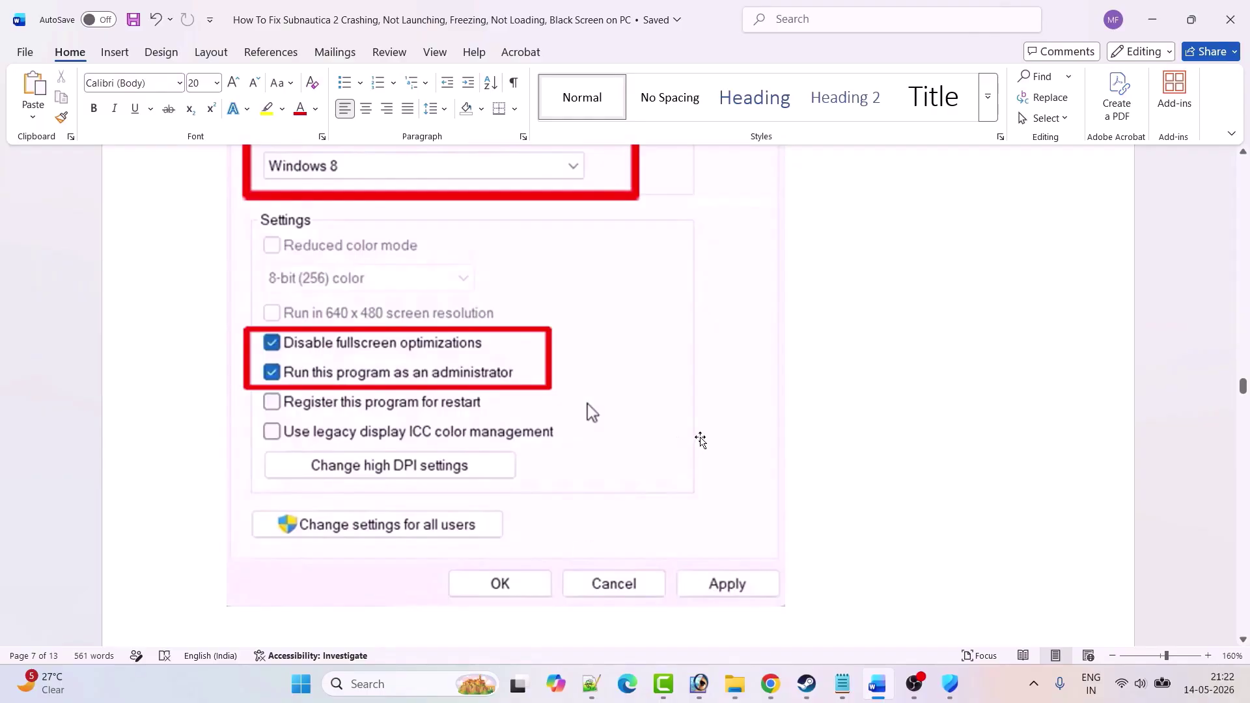
scroll(700, 440, up, 2)
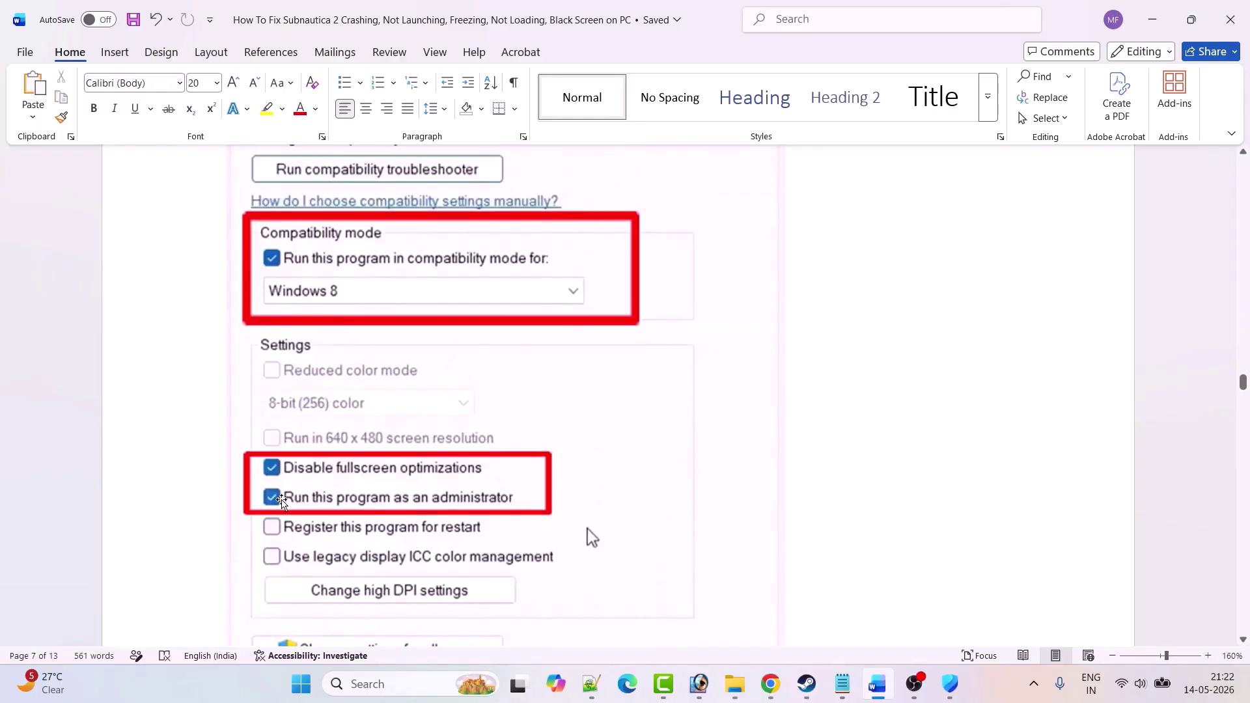
scroll(729, 443, down, 3)
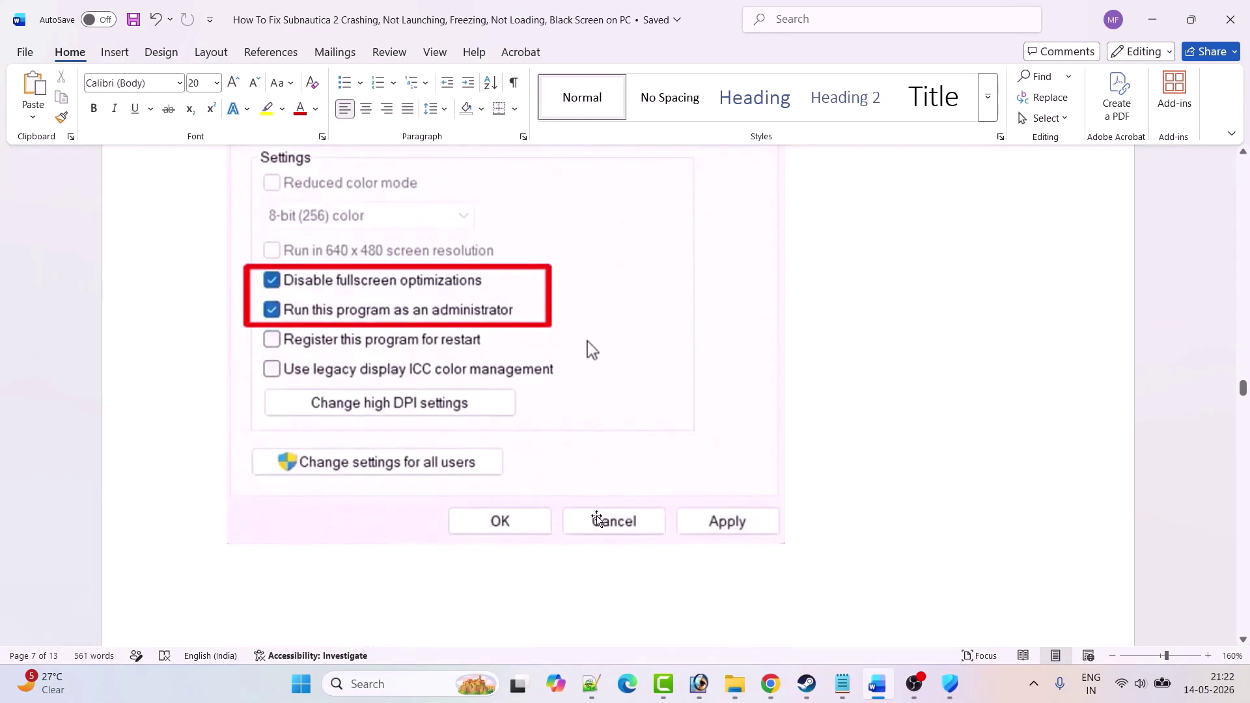
Step: For Fix 7, view the file verification option under Installed Files in GreedFall: The Dying World's Steam properties, and close the properties
scroll(931, 442, down, 1)
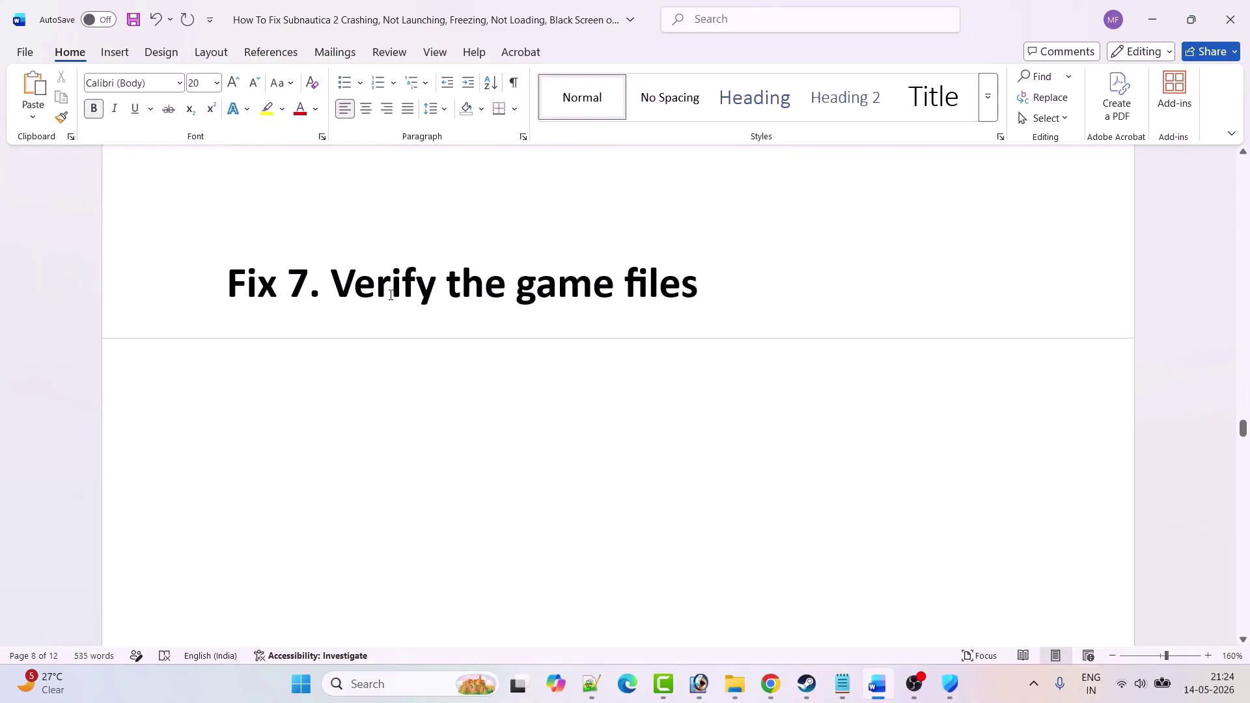
scroll(548, 347, up, 1)
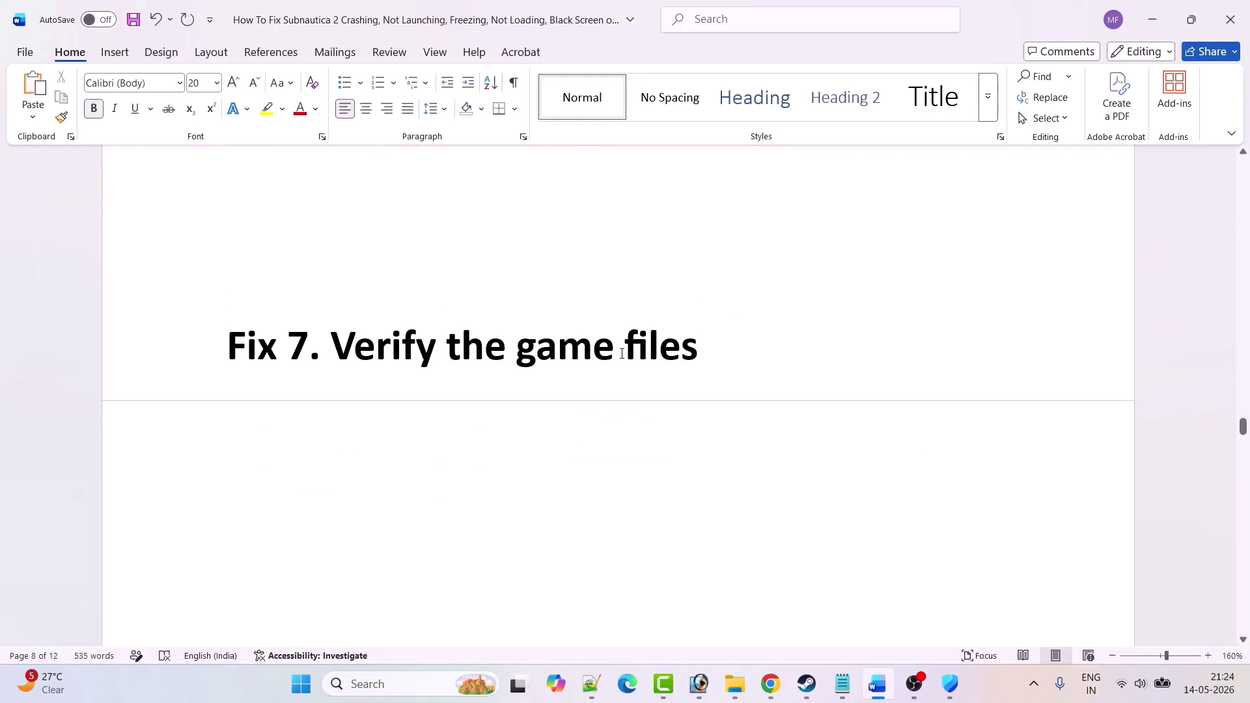
click(807, 684)
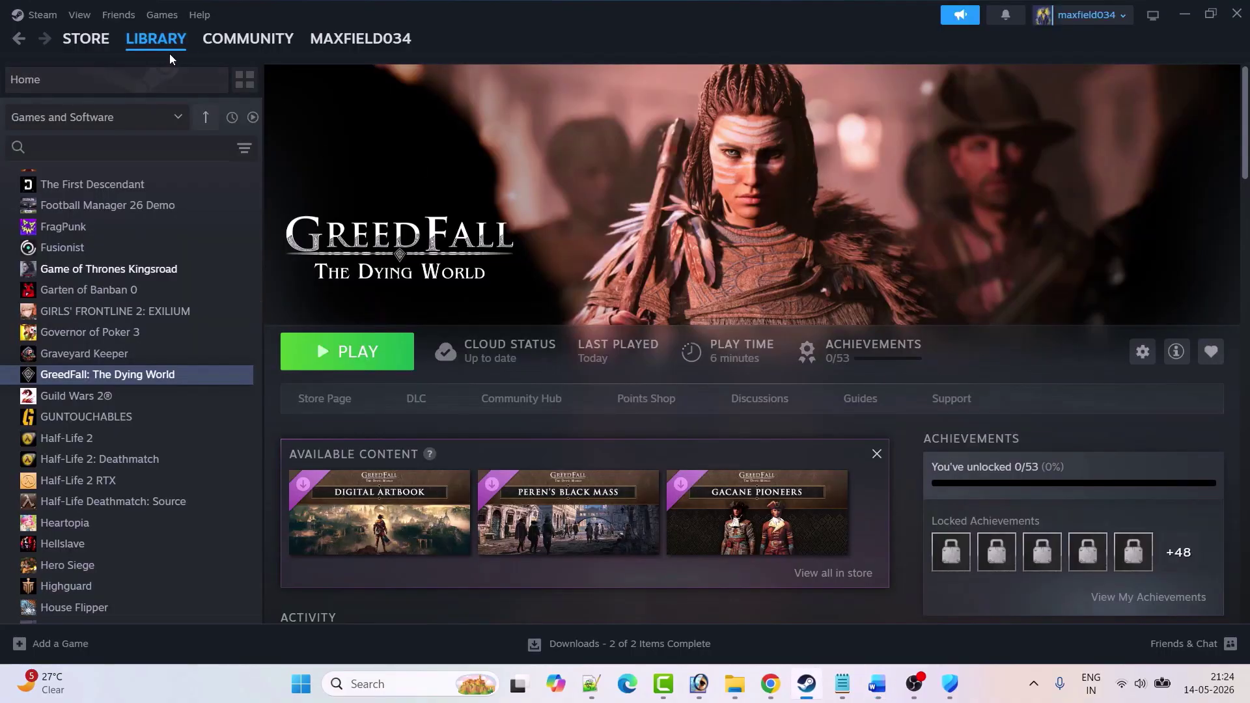
mouse_move(154, 52)
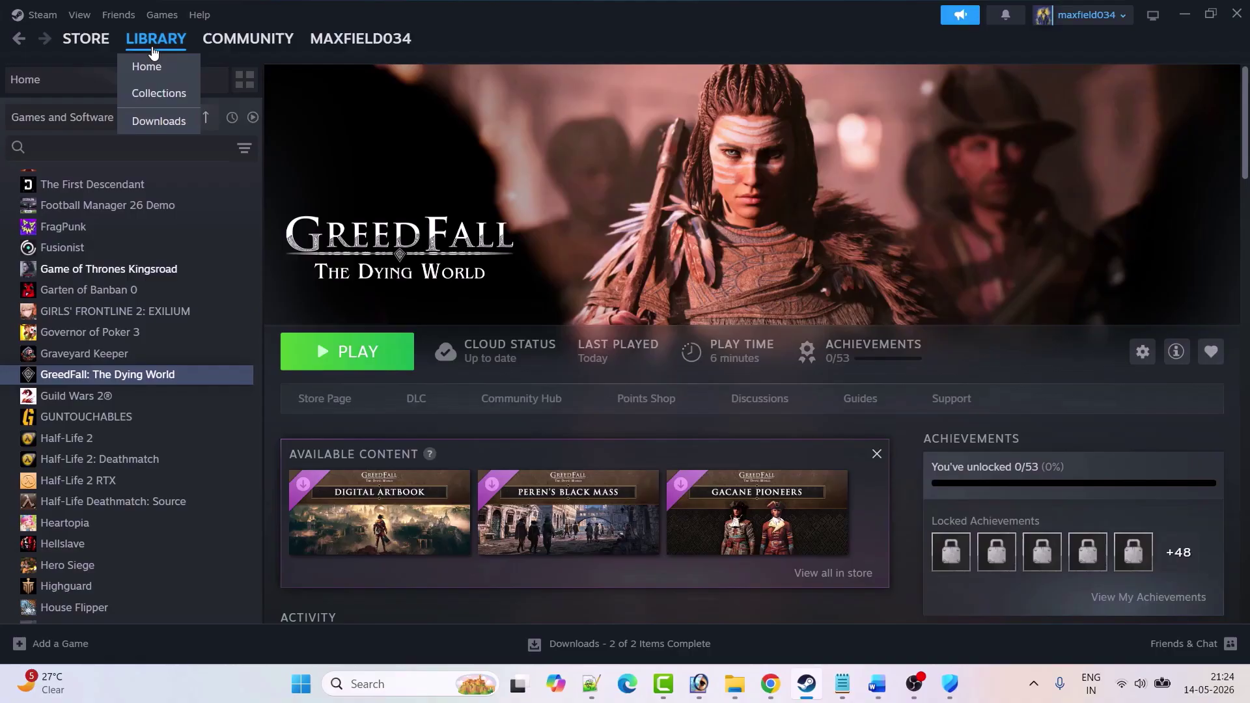
right_click(165, 381)
click(209, 499)
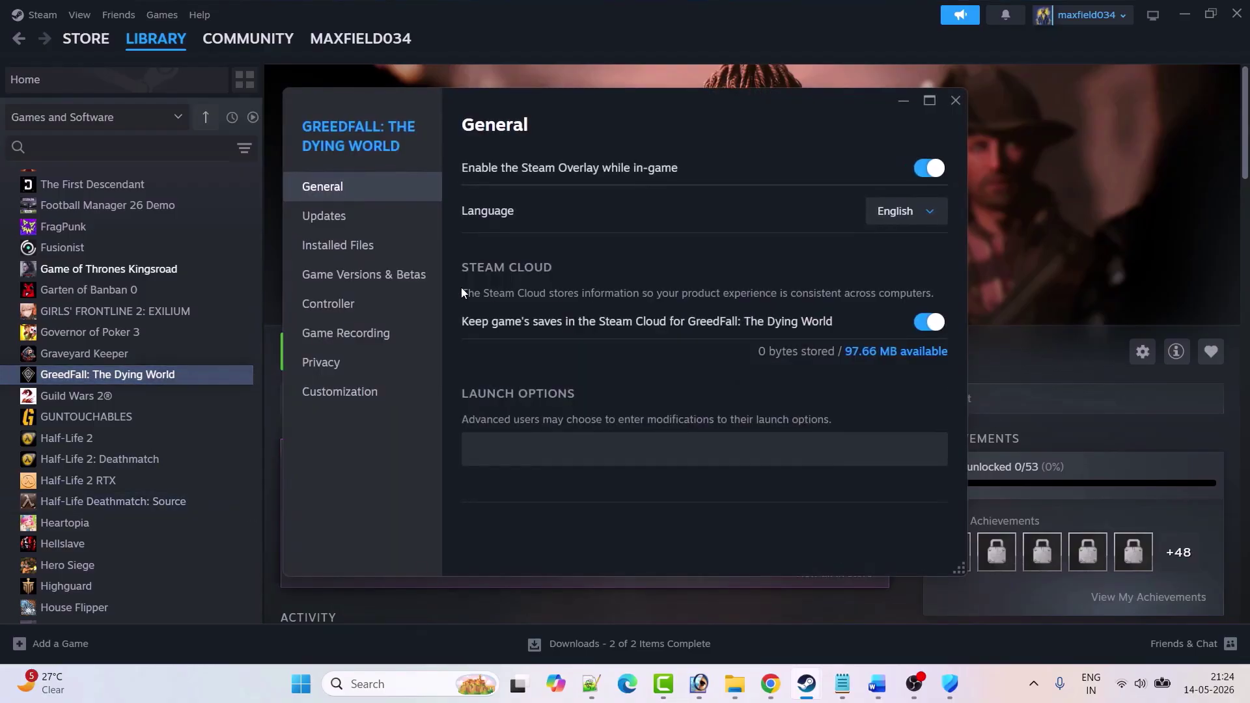
click(357, 251)
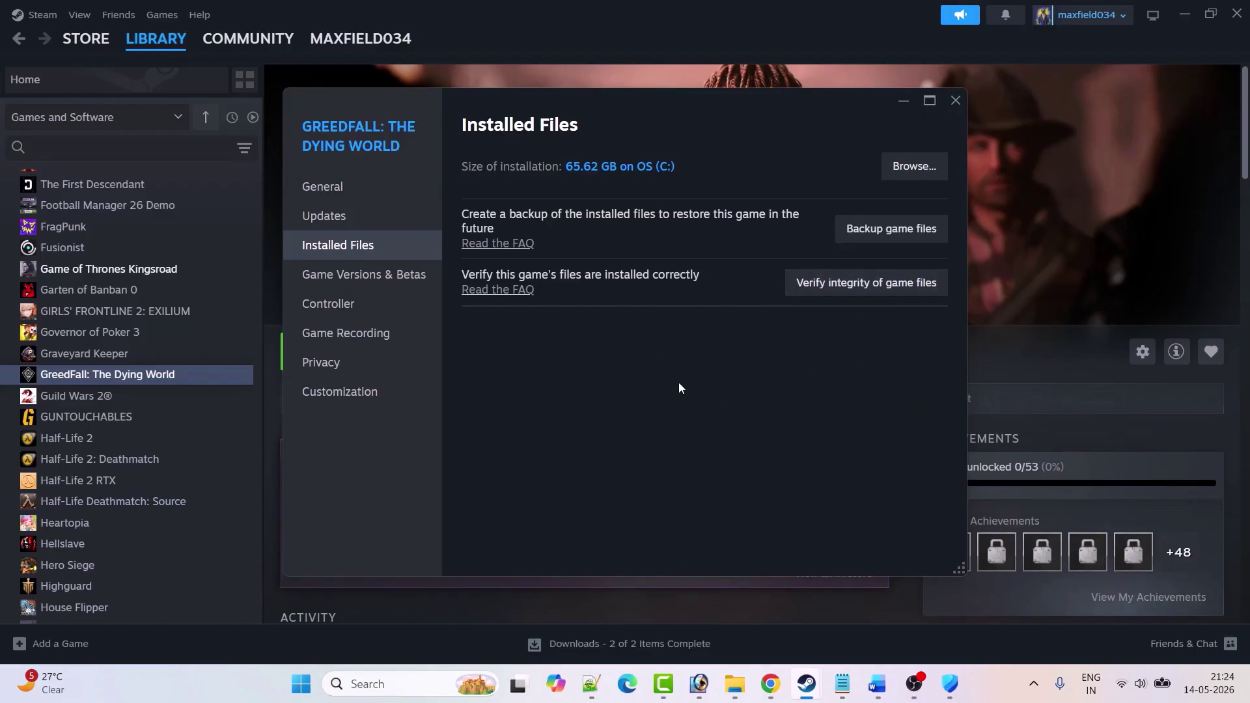
click(955, 102)
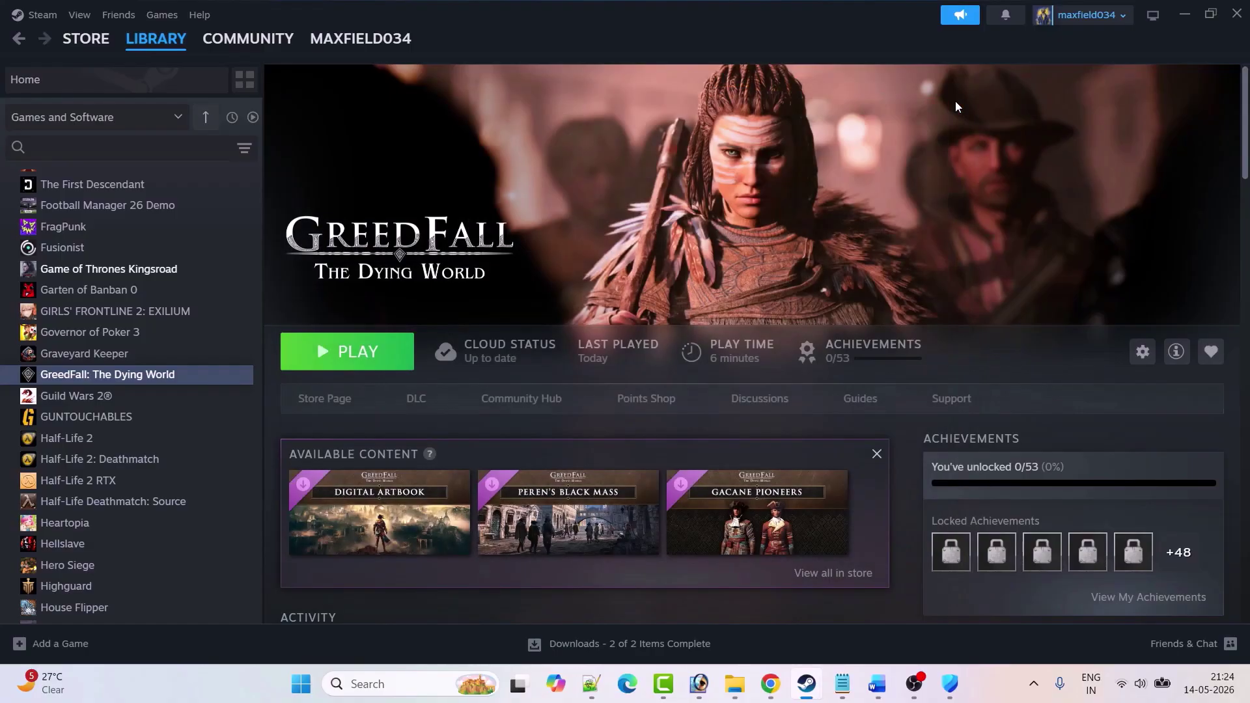
Step: Return to Word at Fix 8, highlight the Microsoft Visual C++ redistributable link, and open it in the browser
click(877, 684)
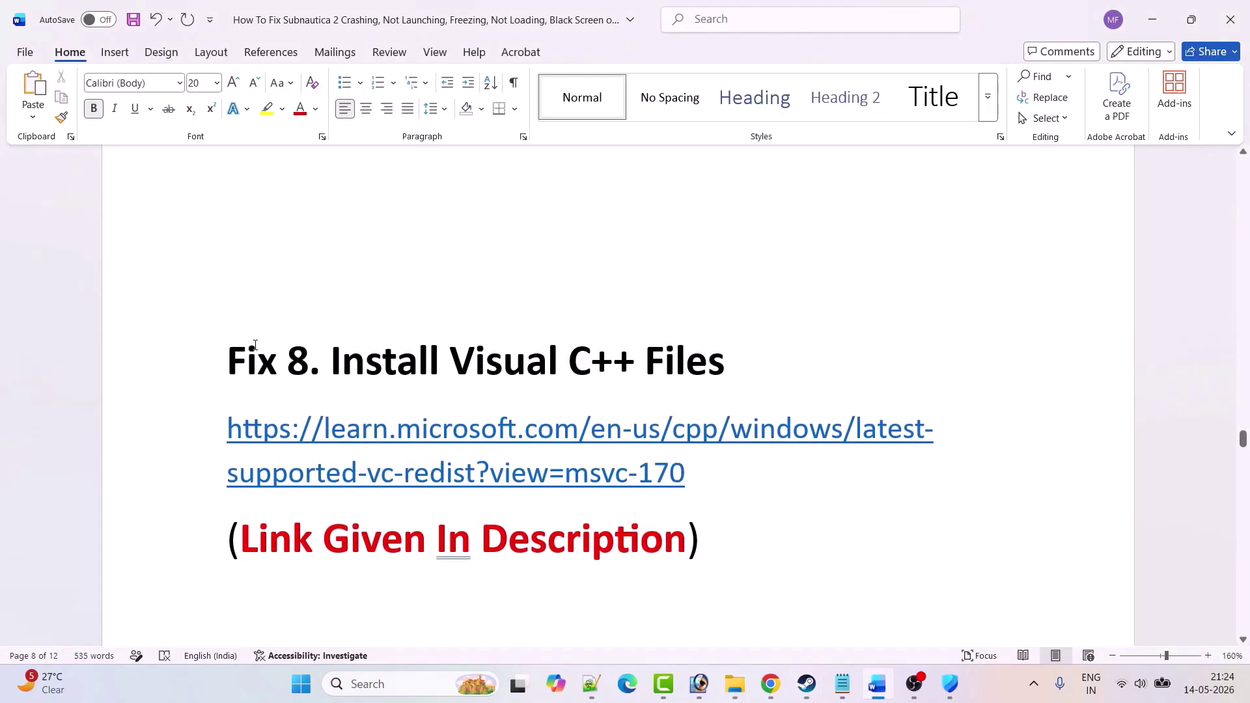
scroll(359, 364, down, 1)
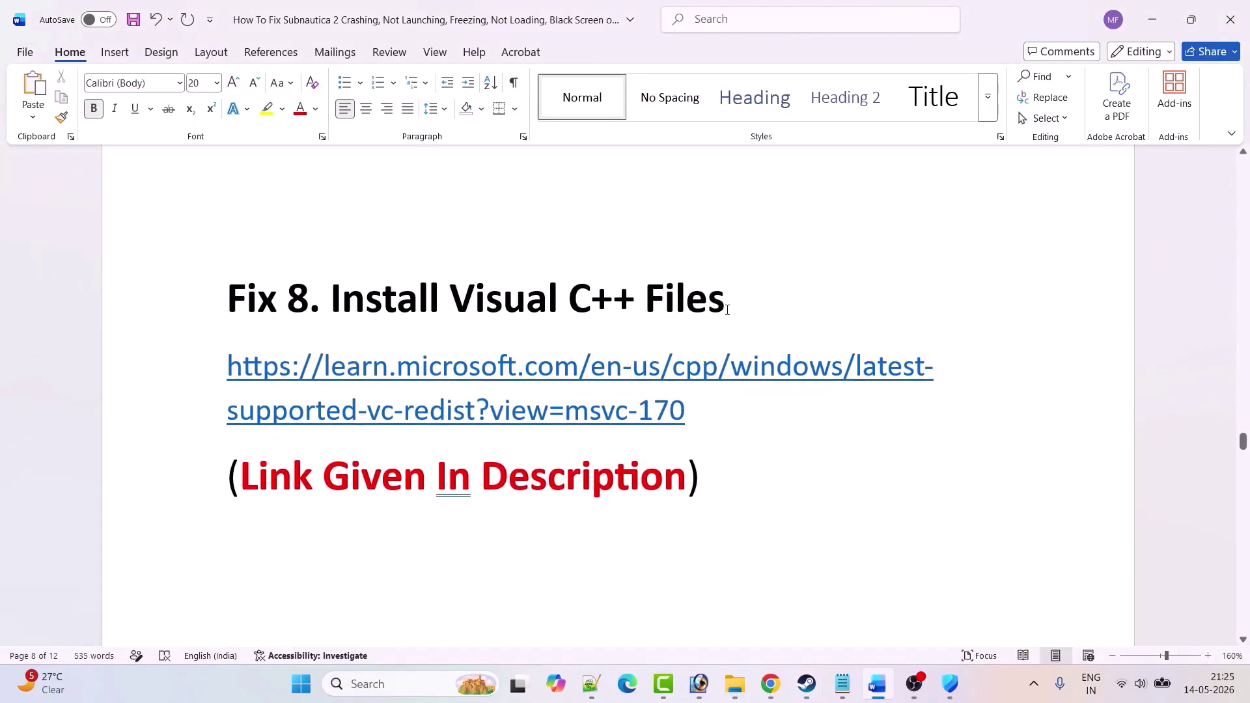
drag(694, 408, 226, 366)
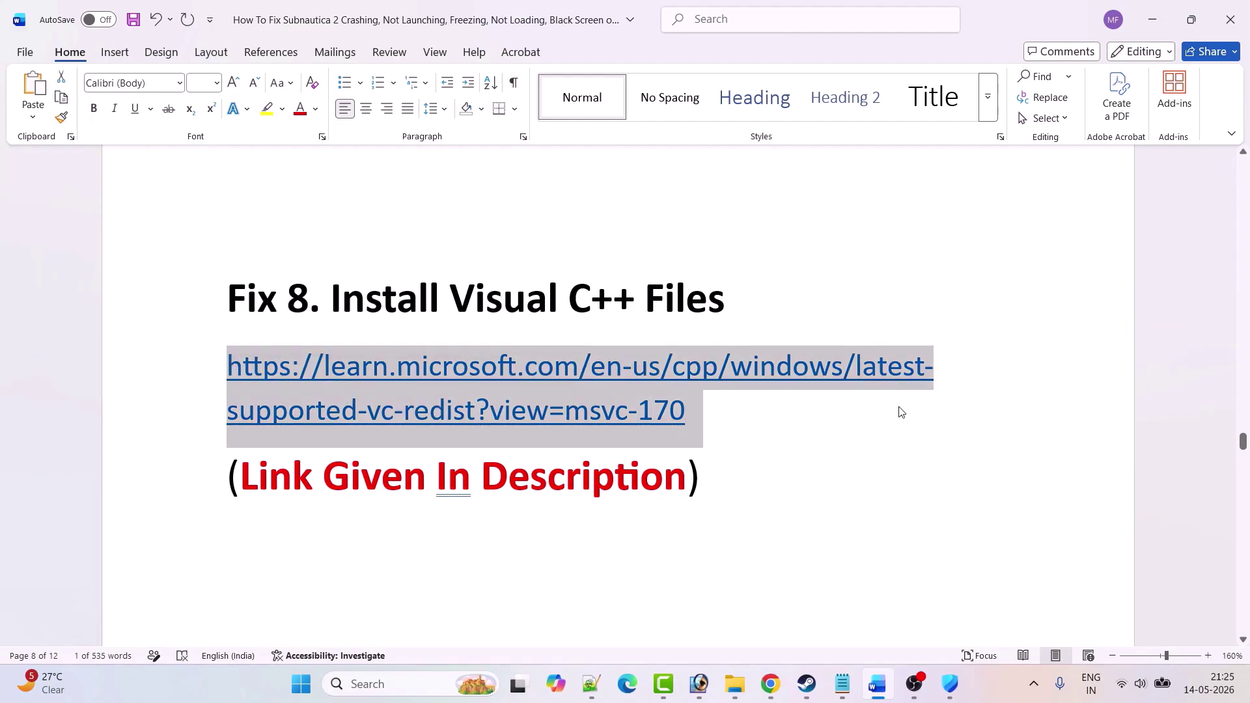
ctrl+click(681, 410)
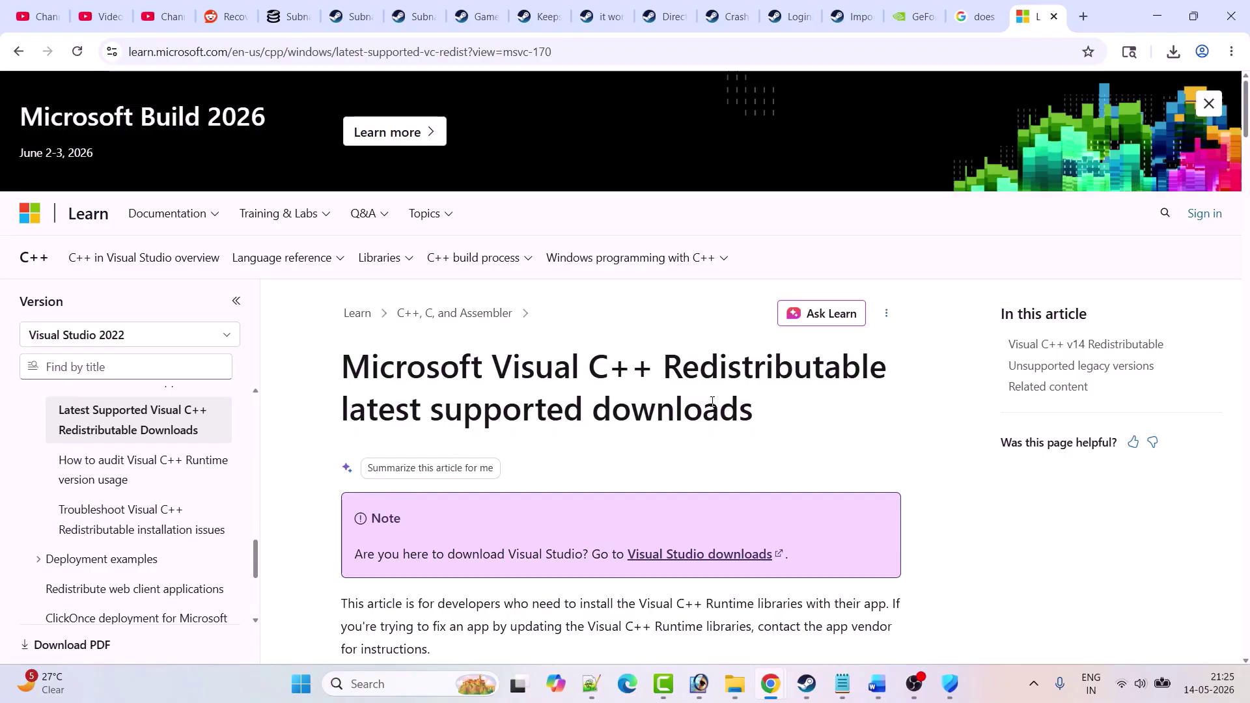
Step: Download the X64 and X86 installers from the latest supported redistributable version table
scroll(713, 405, down, 15)
scroll(714, 409, down, 9)
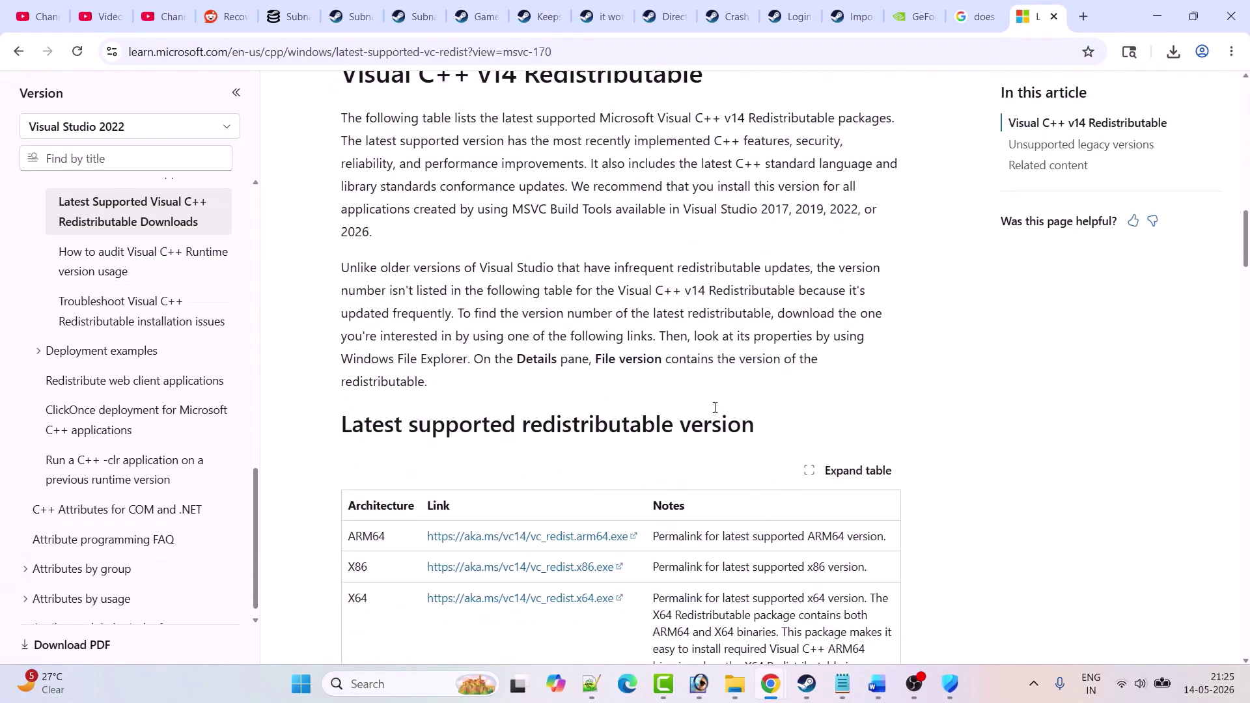
click(554, 423)
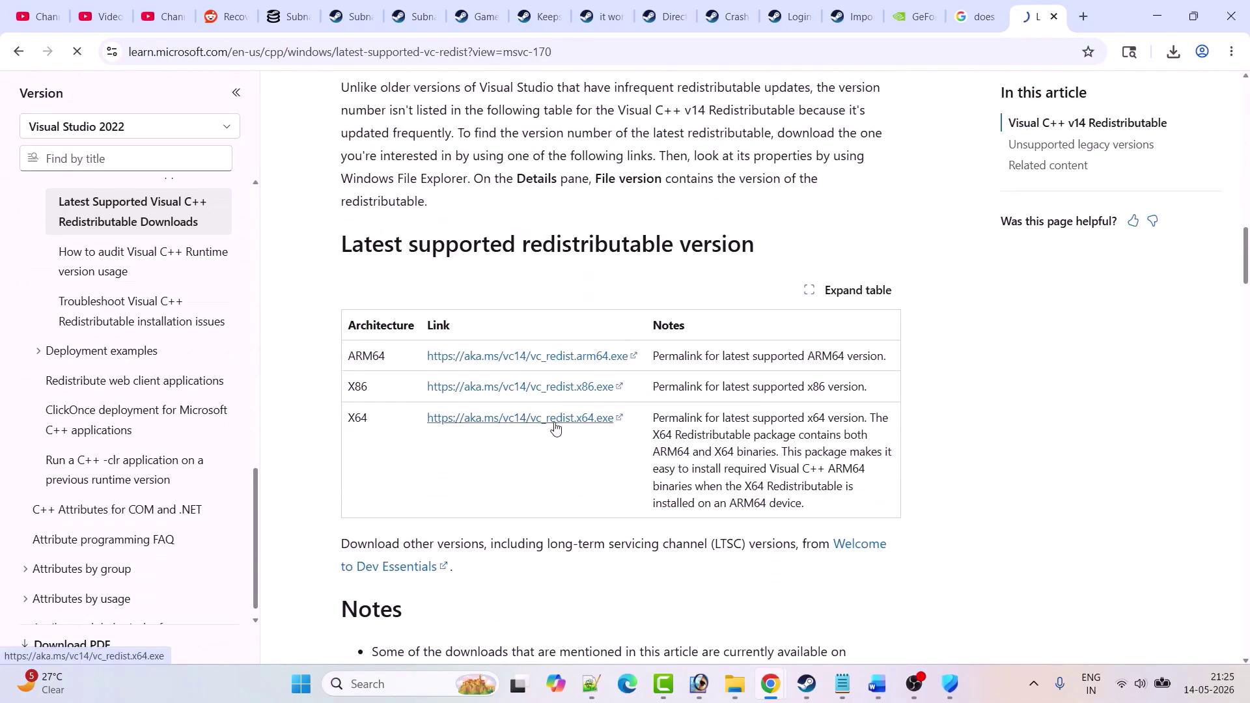
click(530, 388)
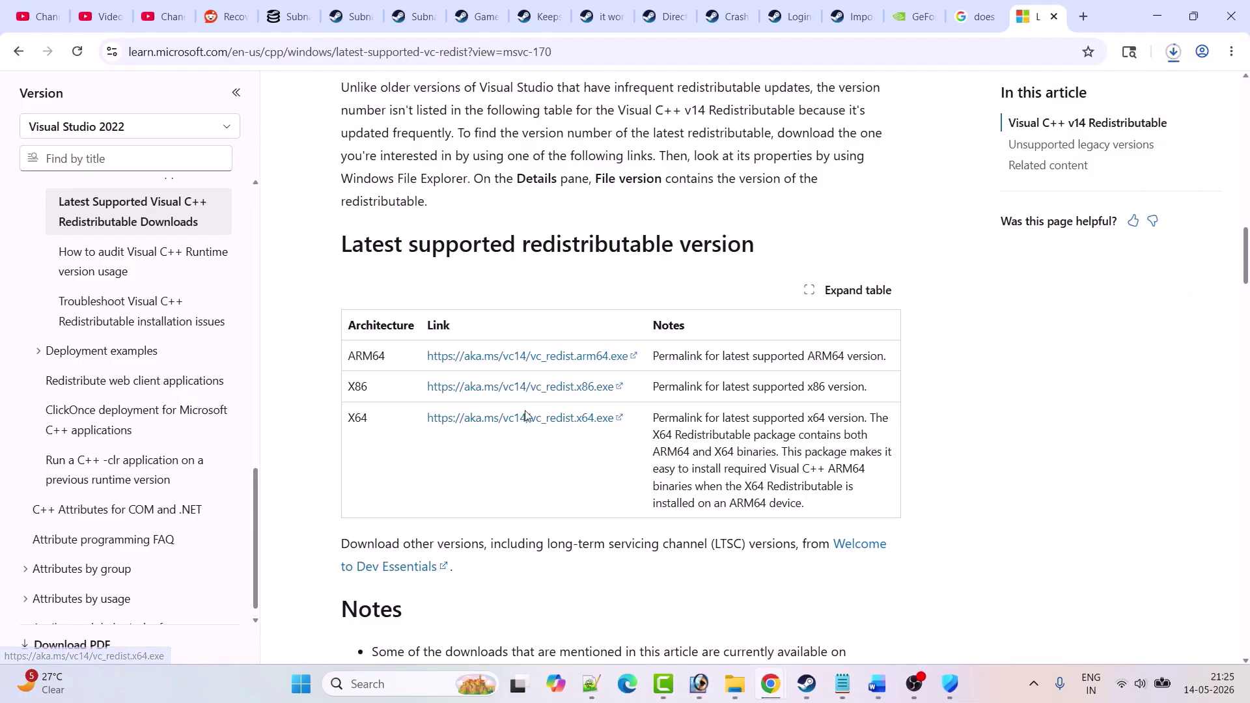
Step: Open and close the downloaded x64 Visual C++ installer, and open VC_redist.x86.exe at its Repair option
click(1011, 130)
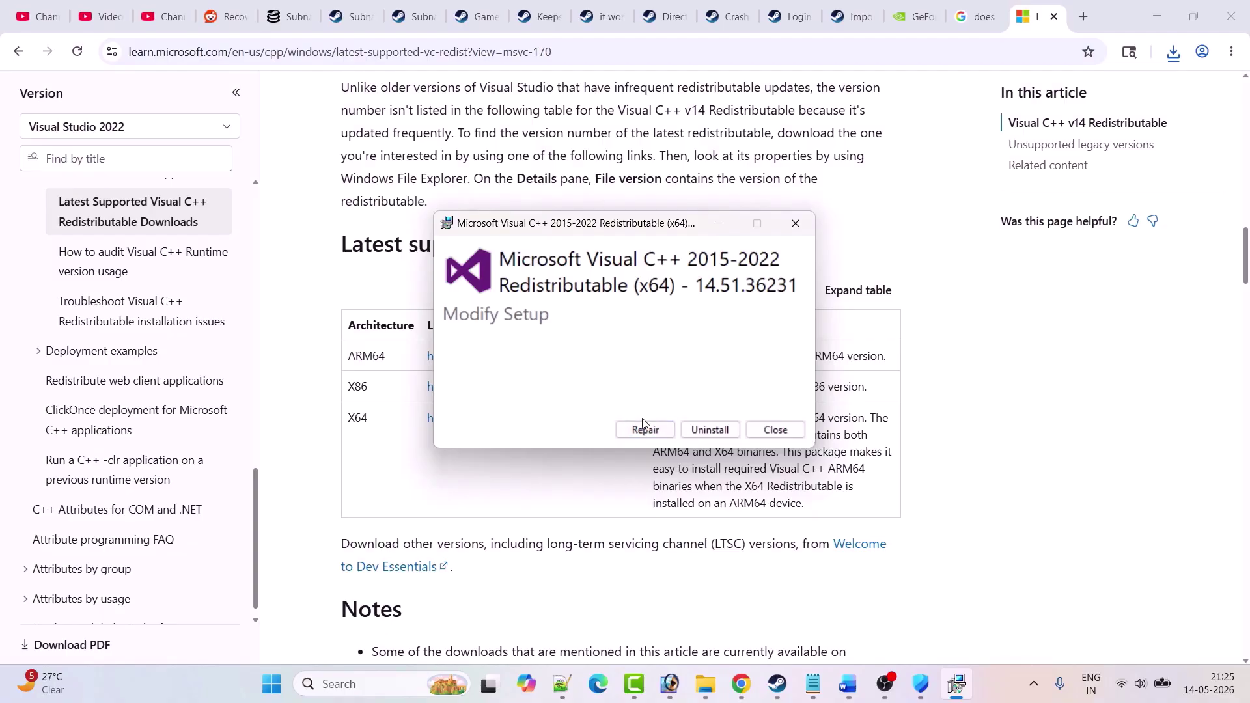
click(795, 223)
click(1171, 60)
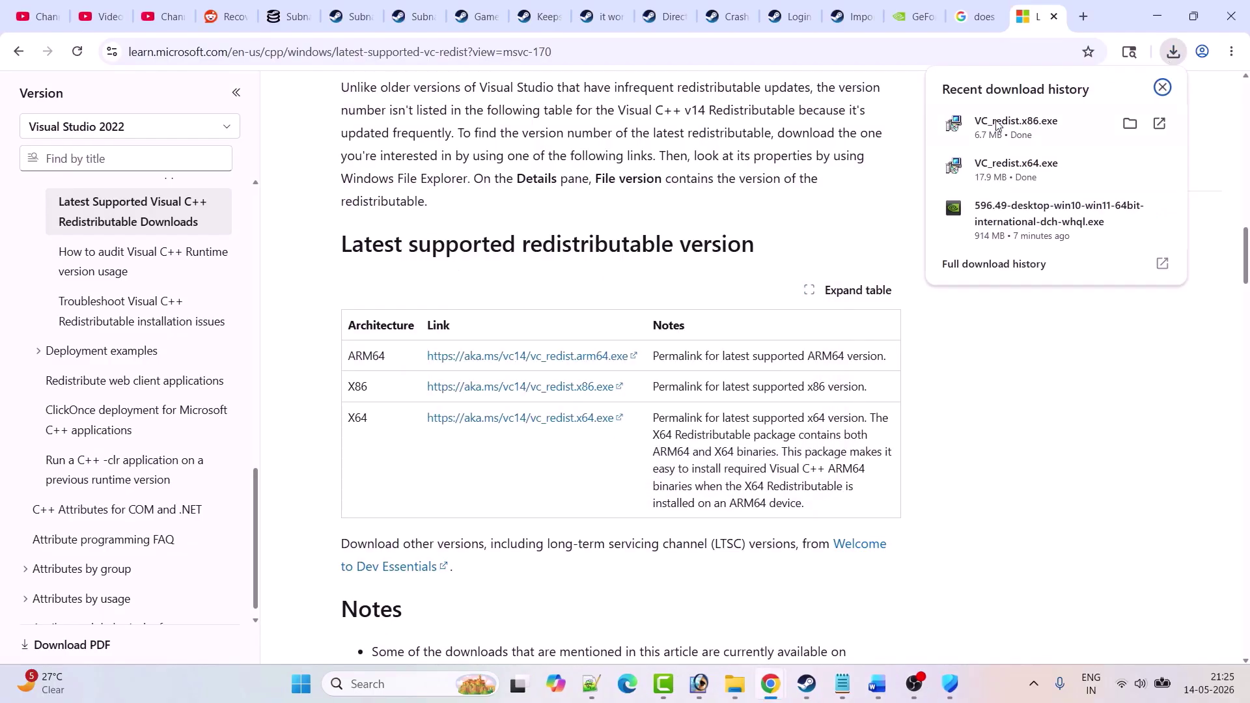
click(1075, 125)
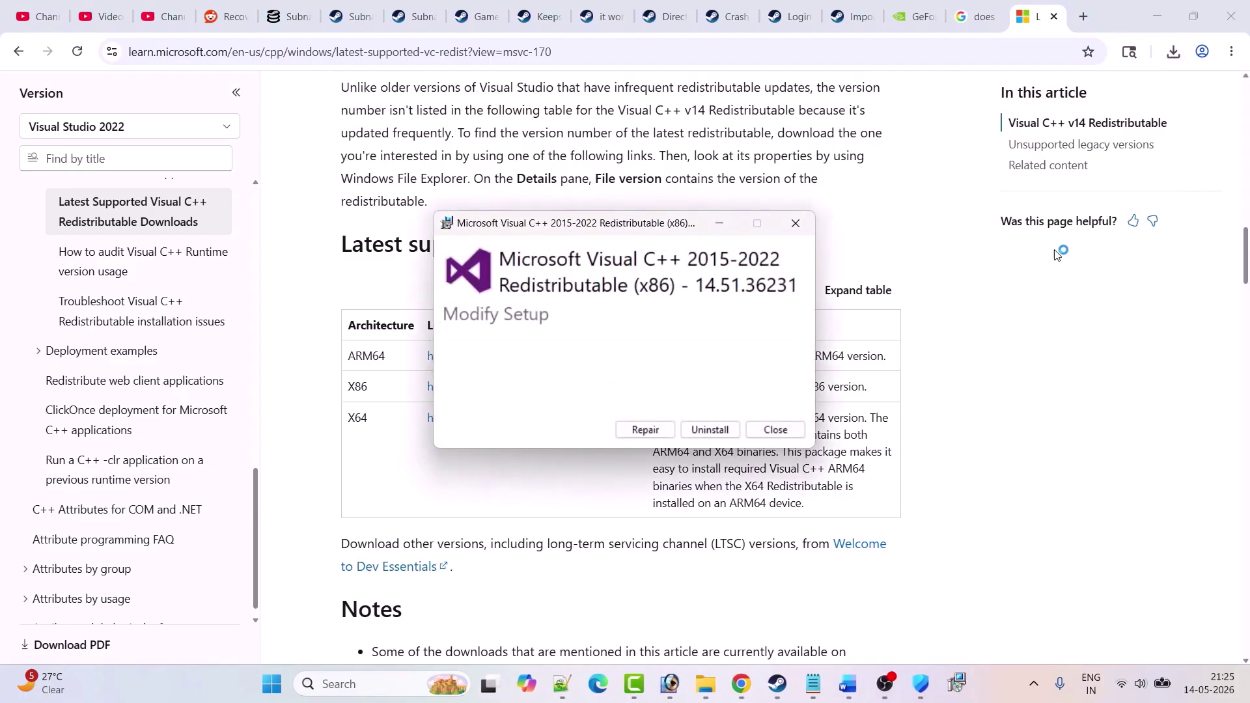
click(645, 432)
click(646, 432)
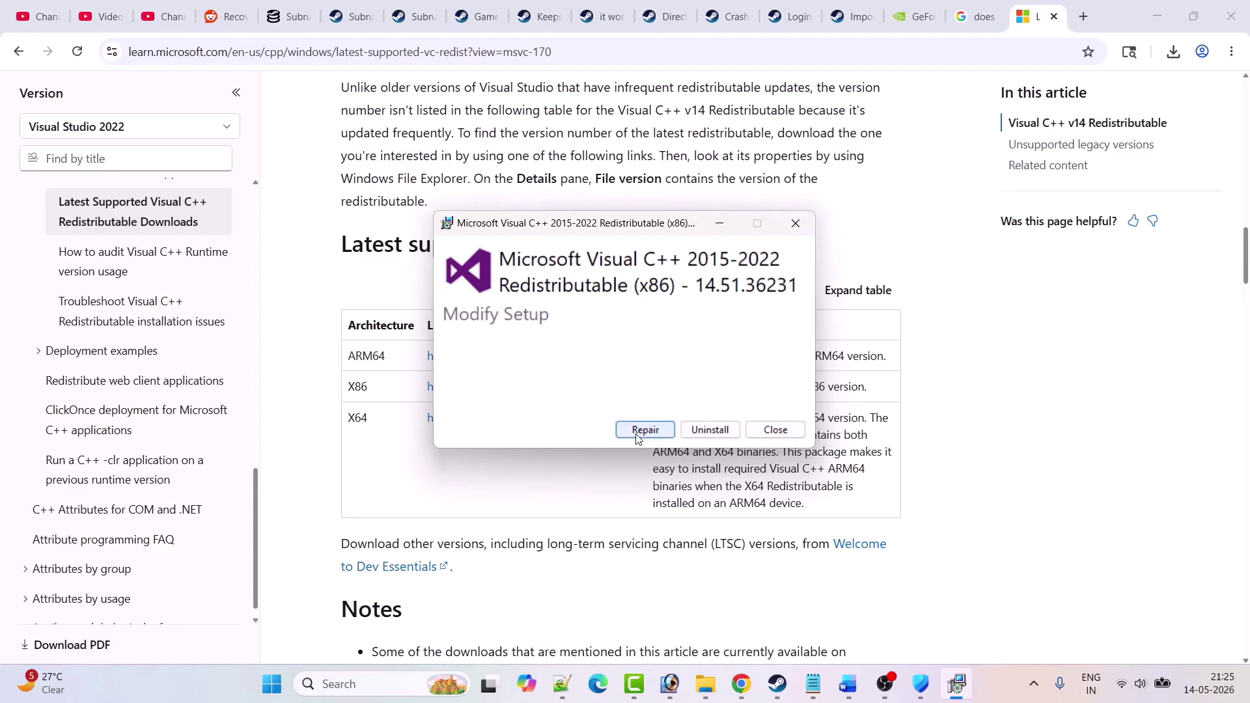
Step: Show the Windows Restart power option without restarting, and return to the Word document at Fix 9
click(302, 681)
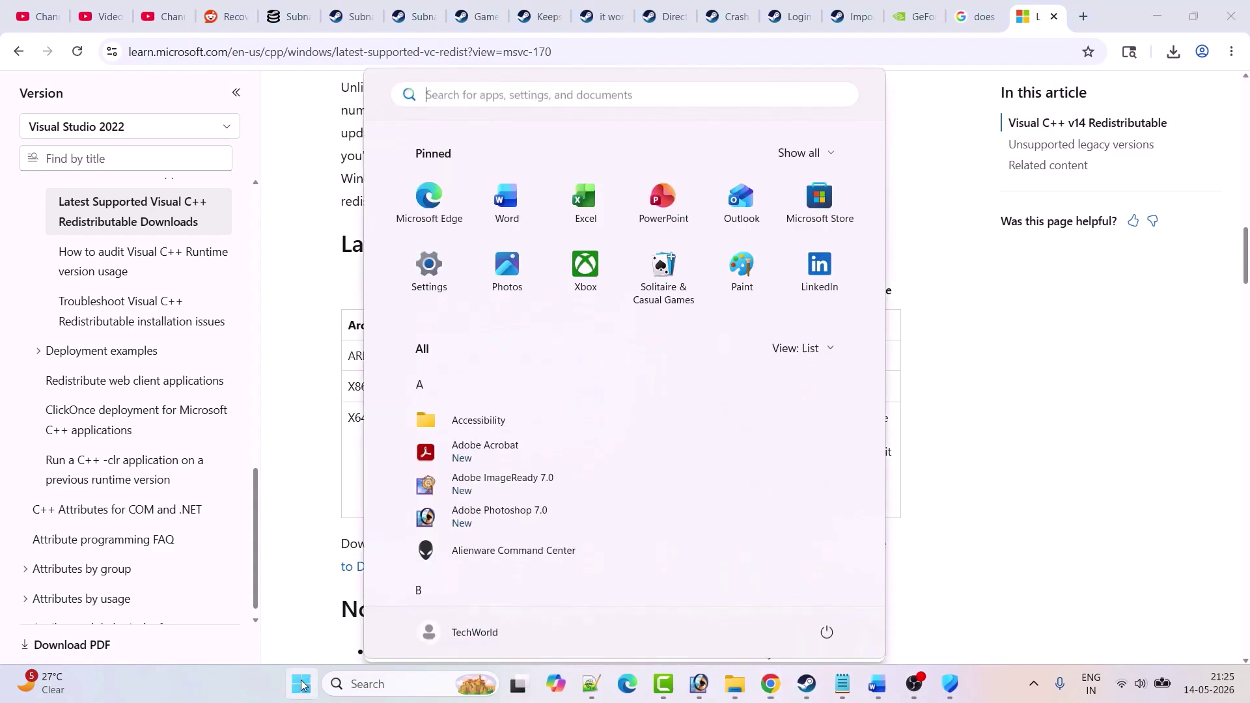
click(827, 628)
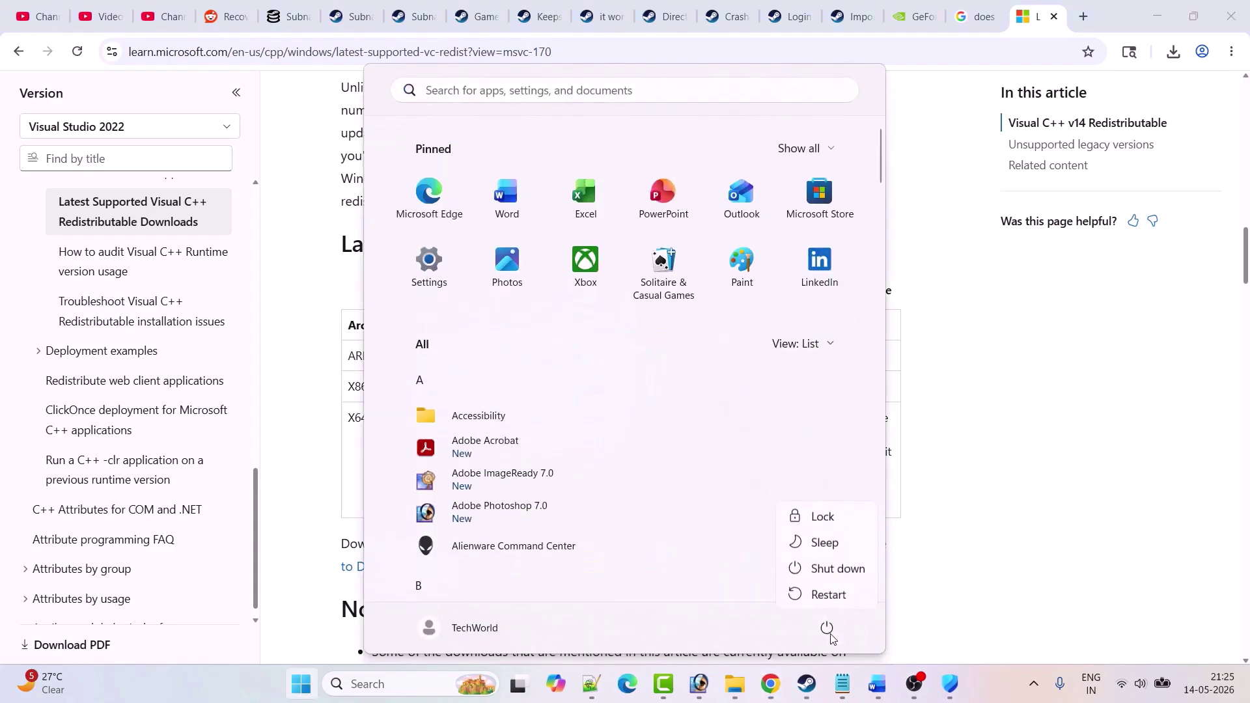
click(978, 579)
click(876, 684)
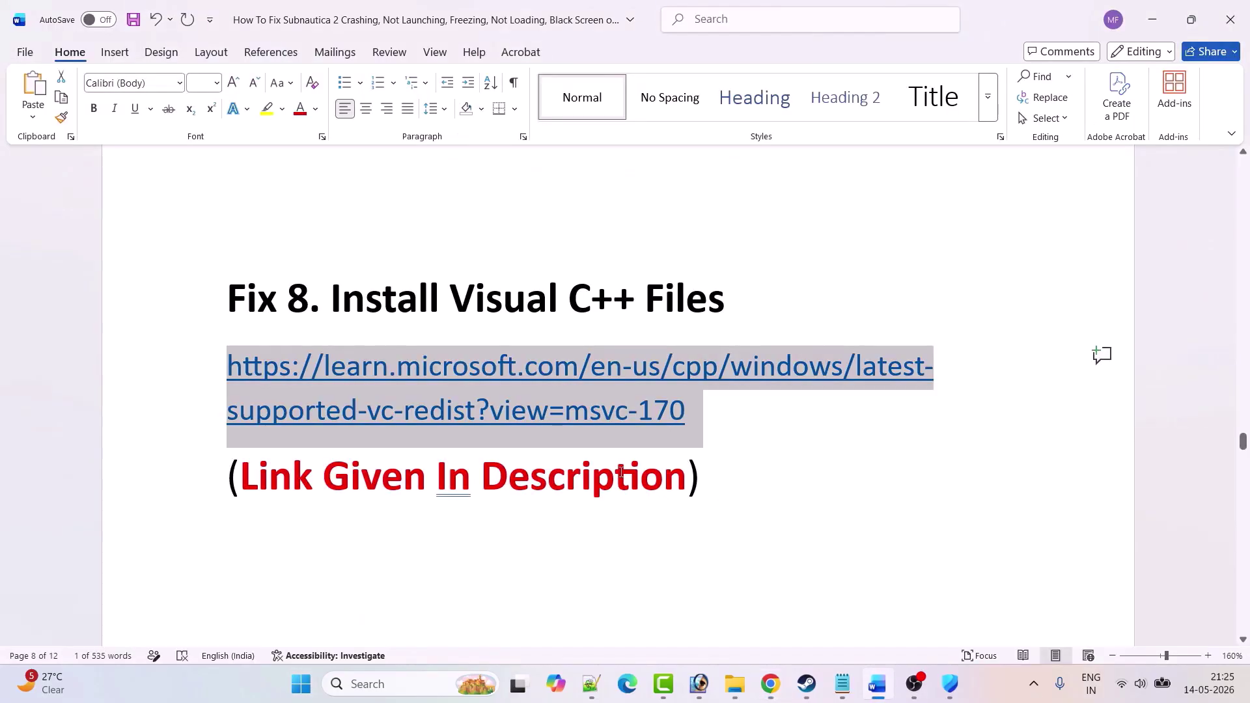
scroll(621, 474, down, 8)
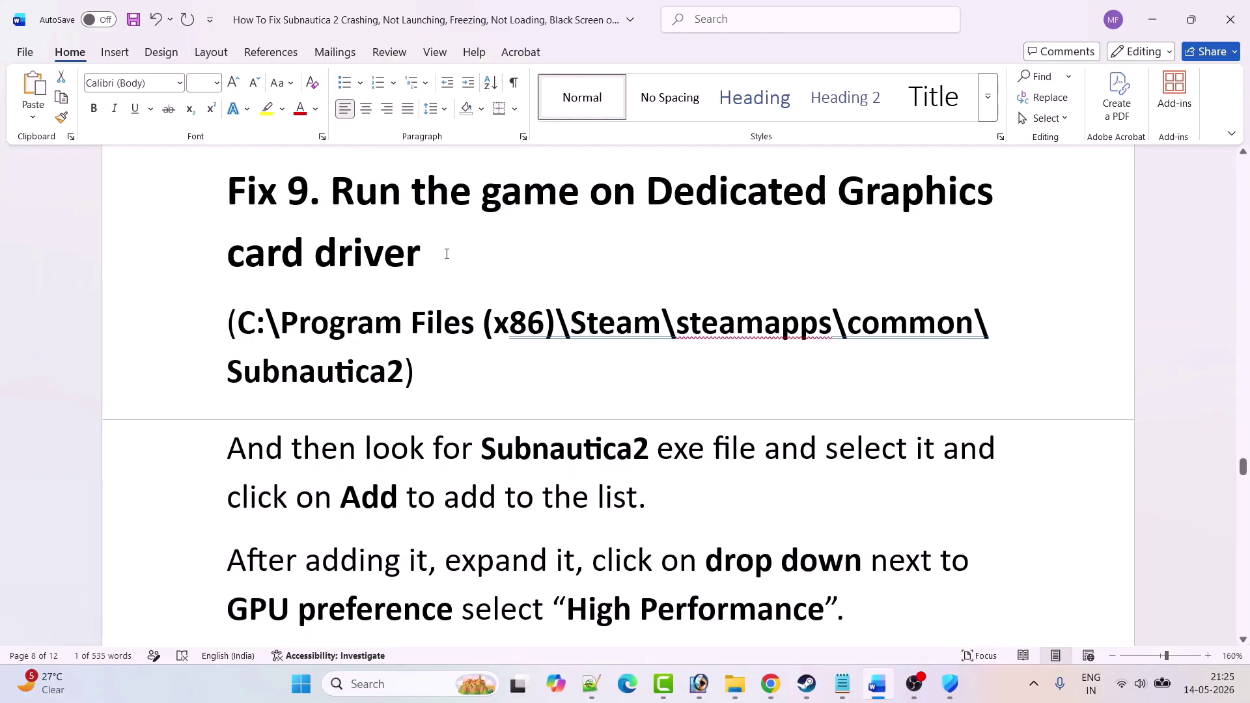
Step: Search Windows for the graphics settings, open them, and start adding a desktop app to the custom settings list
click(402, 683)
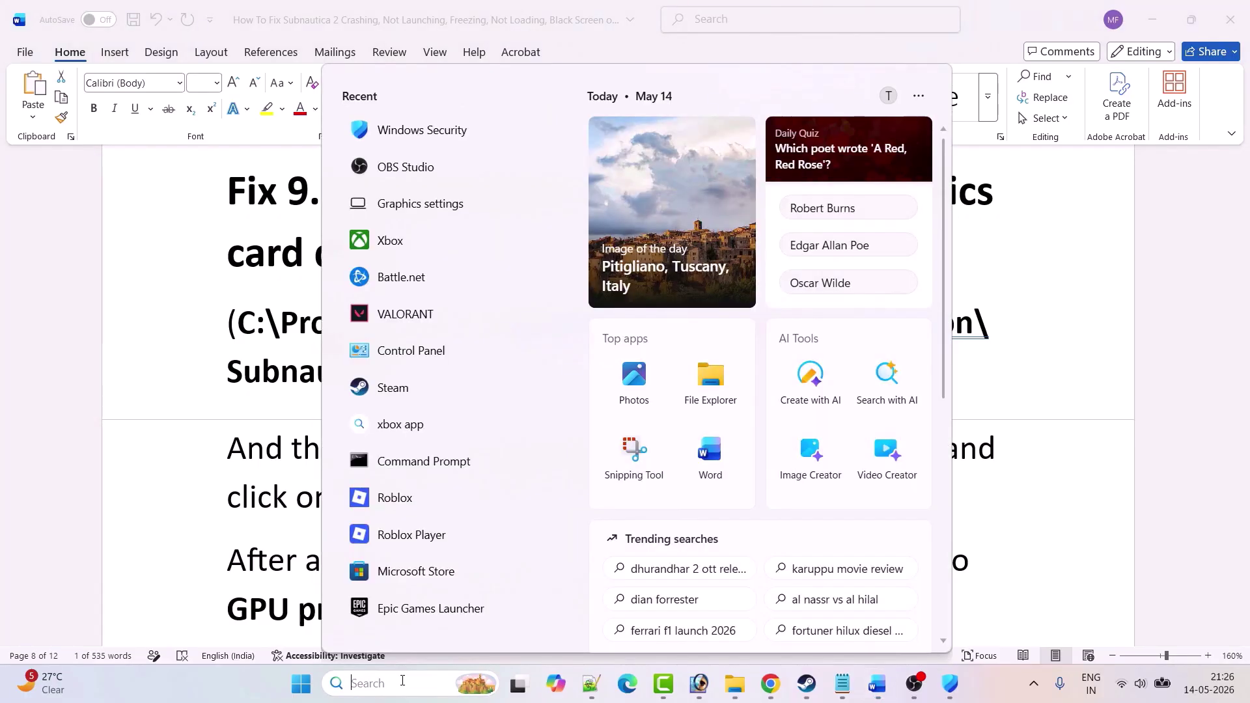
text(graphics)
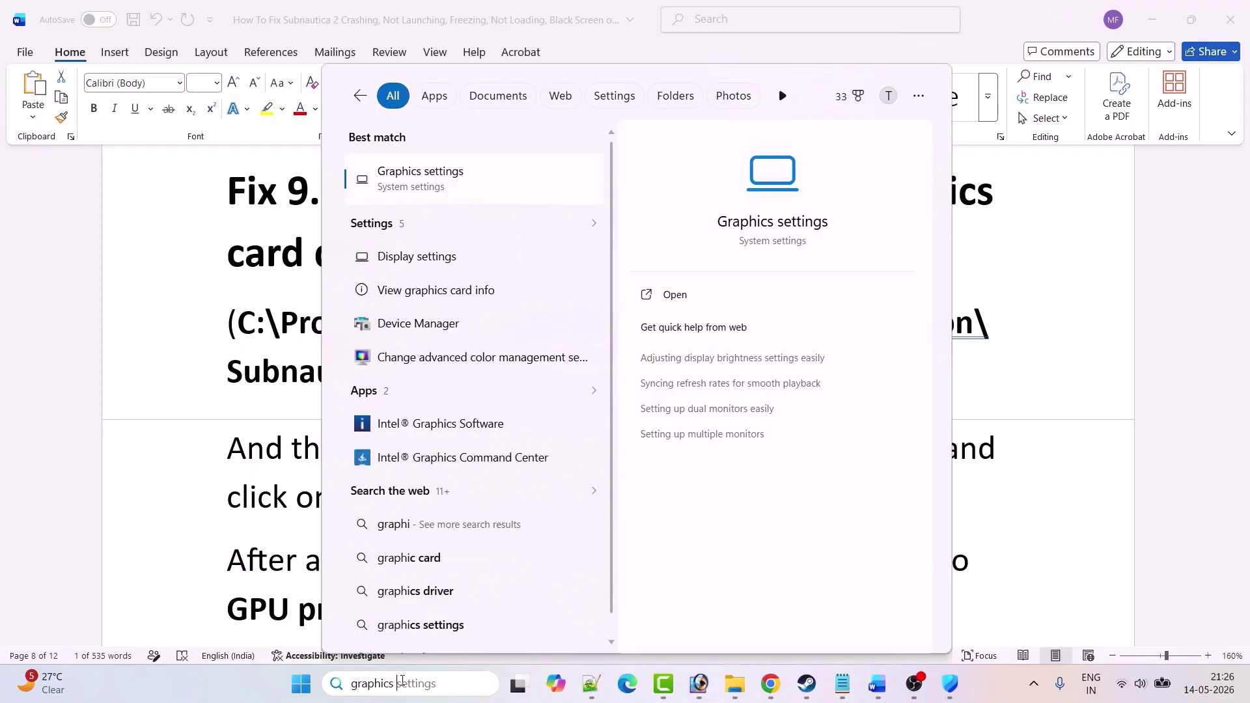
text( se)
click(740, 295)
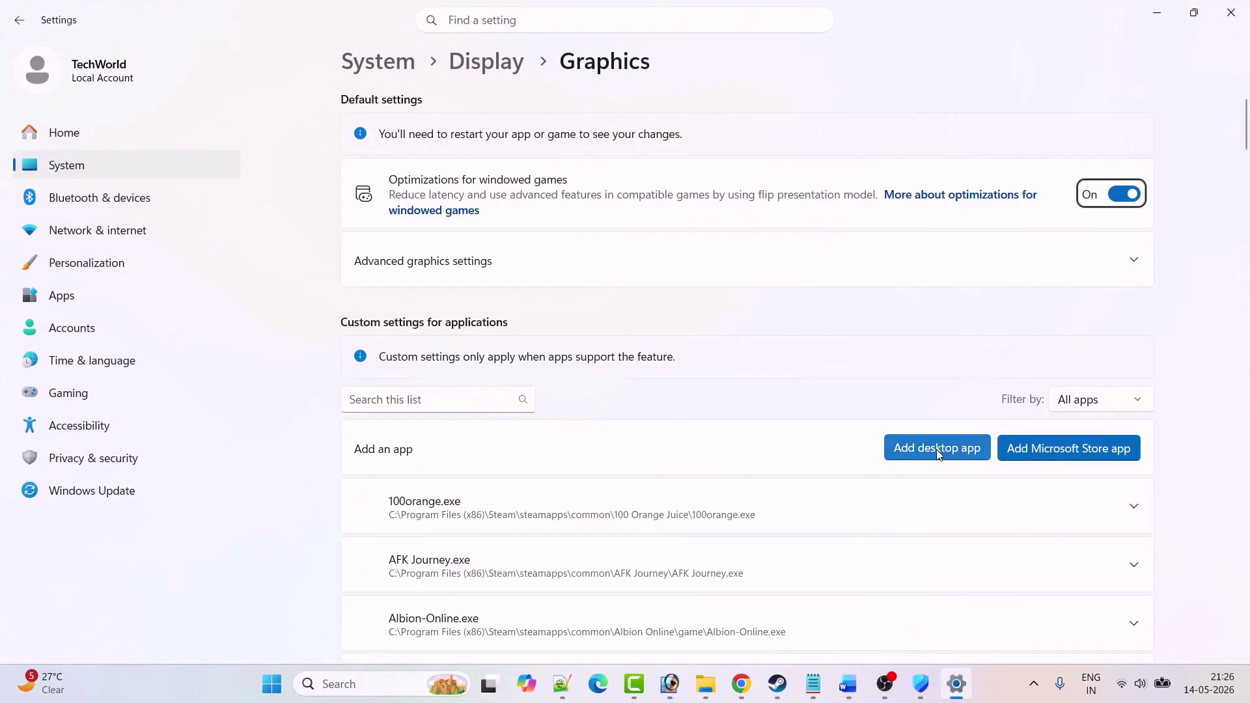
click(938, 454)
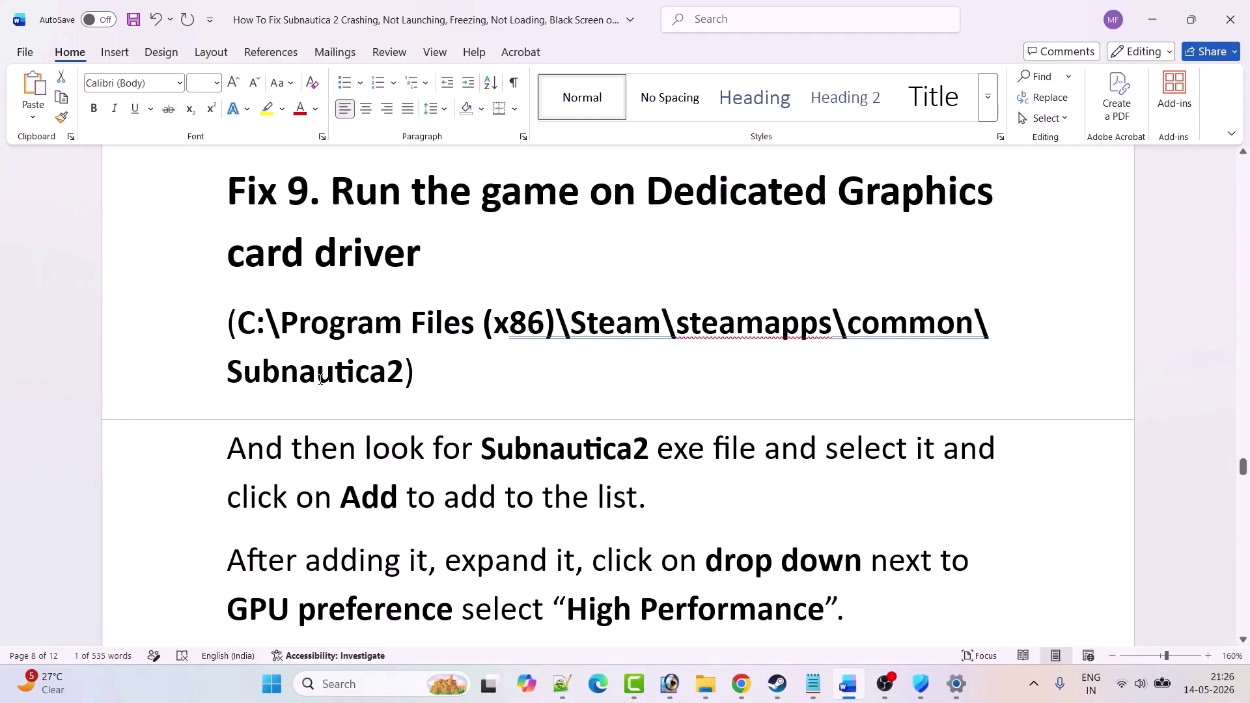
Step: Read the rest of Fix 9 in Word on the High Performance GPU preference and continue to the Fix 10 heading
scroll(397, 364, down, 2)
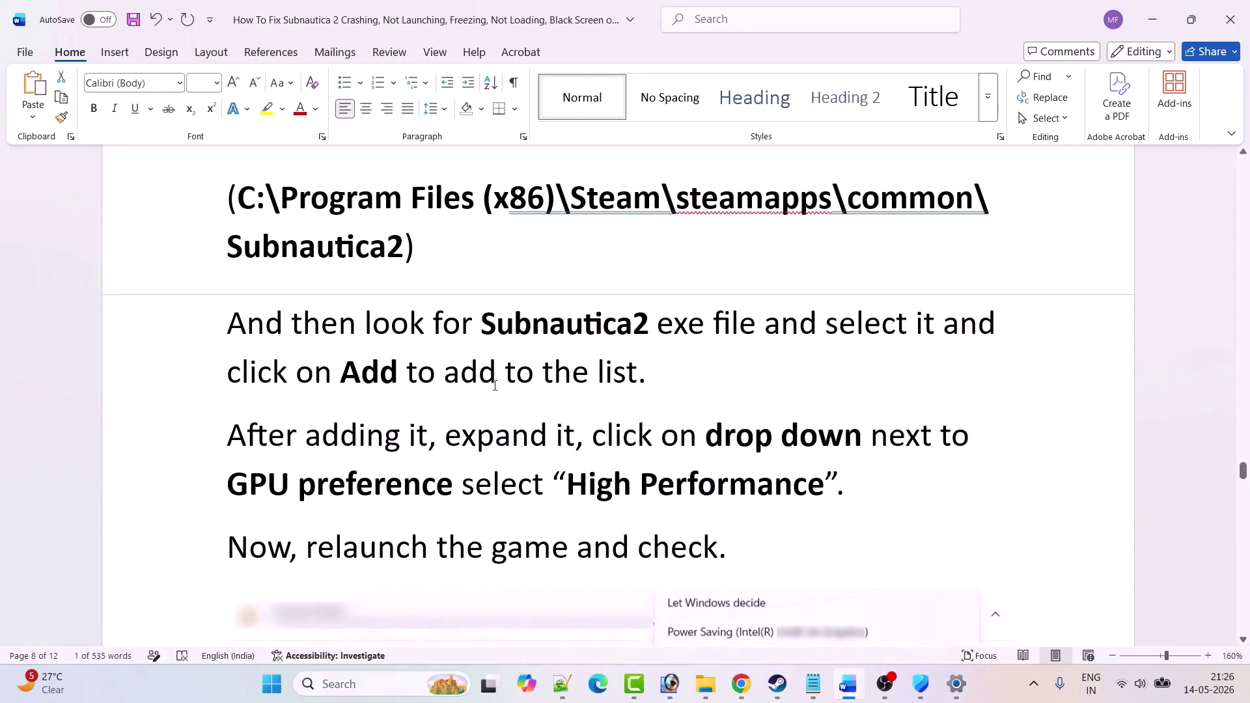
scroll(440, 332, down, 4)
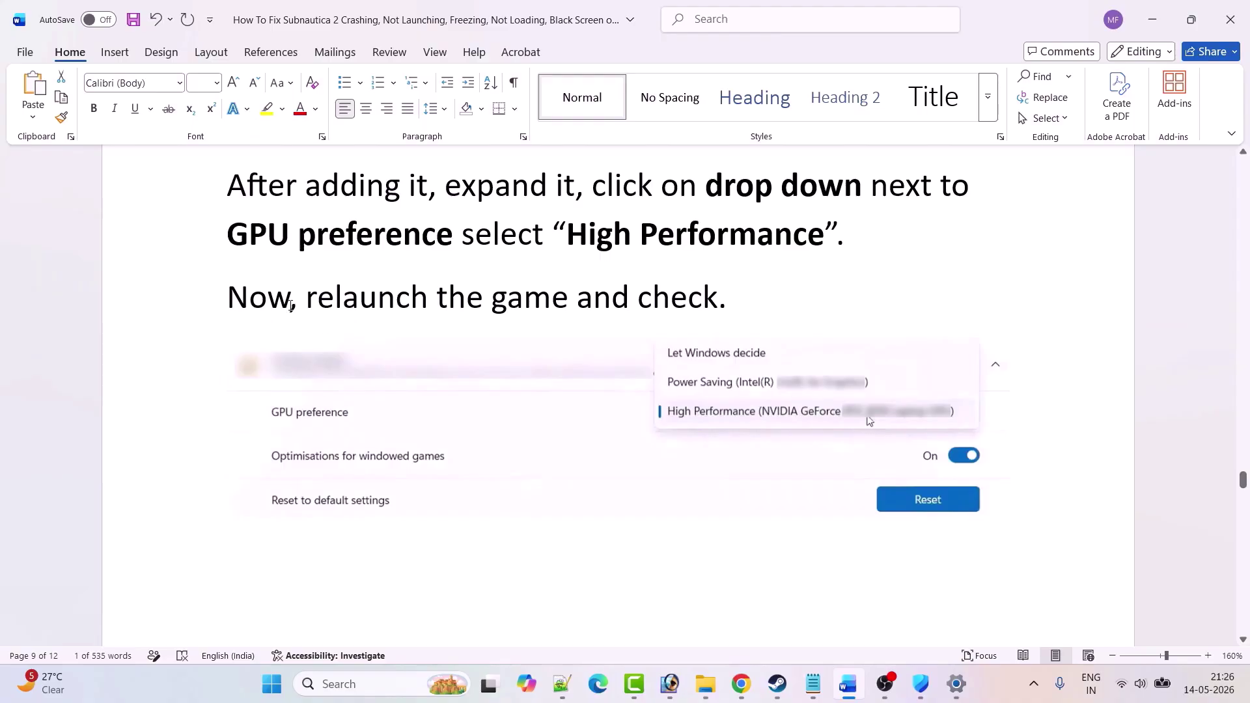
scroll(462, 399, down, 10)
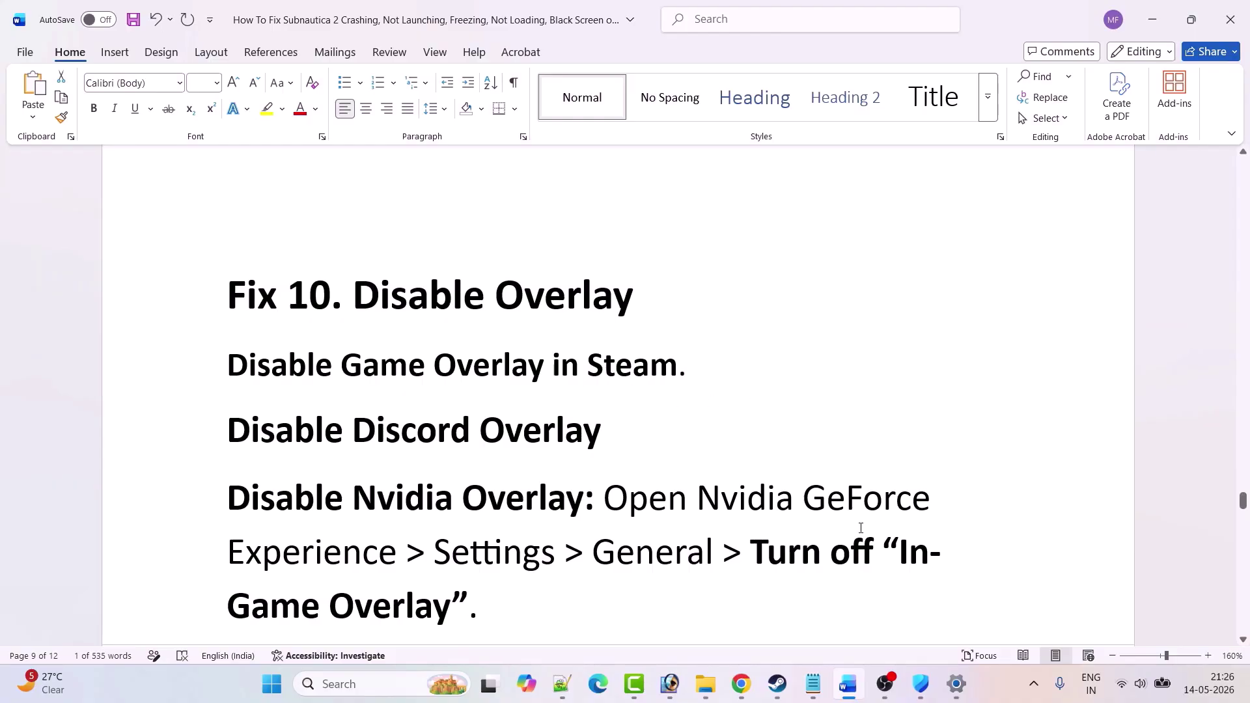
Step: In Steam, turn the in-game Steam Overlay off and back on in GreedFall: The Dying World's properties, and close them
key(alt+Tab)
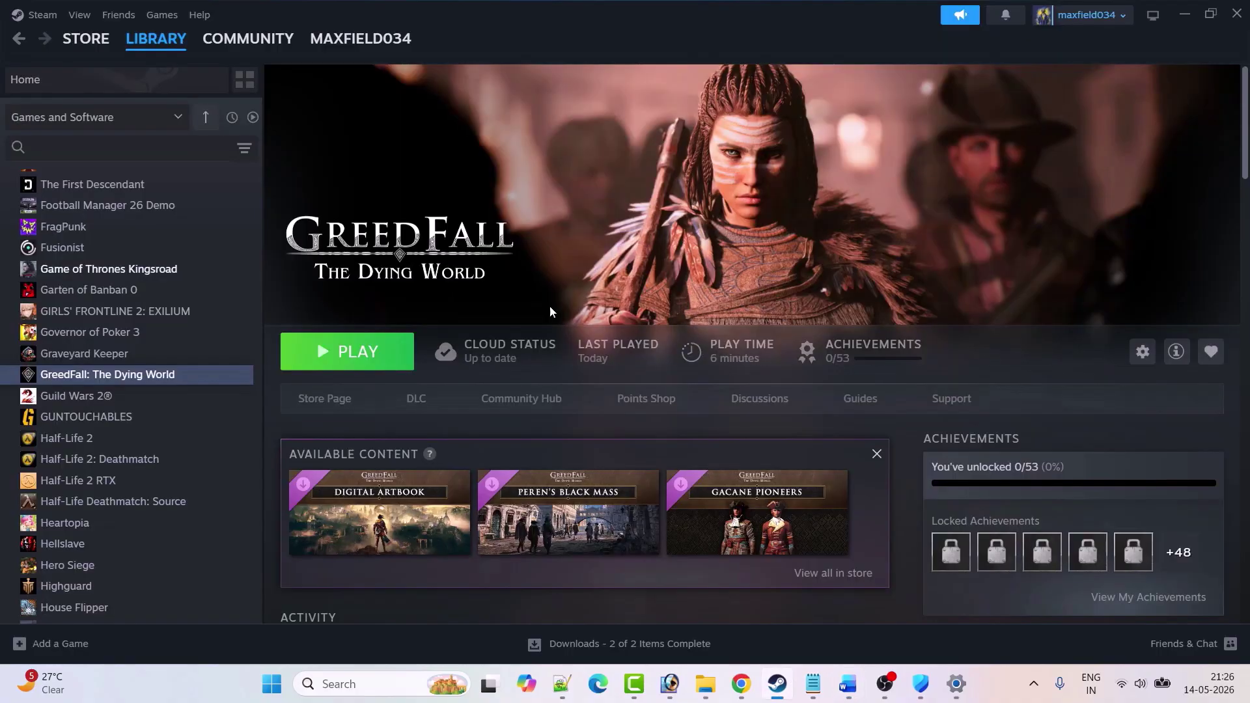
right_click(125, 384)
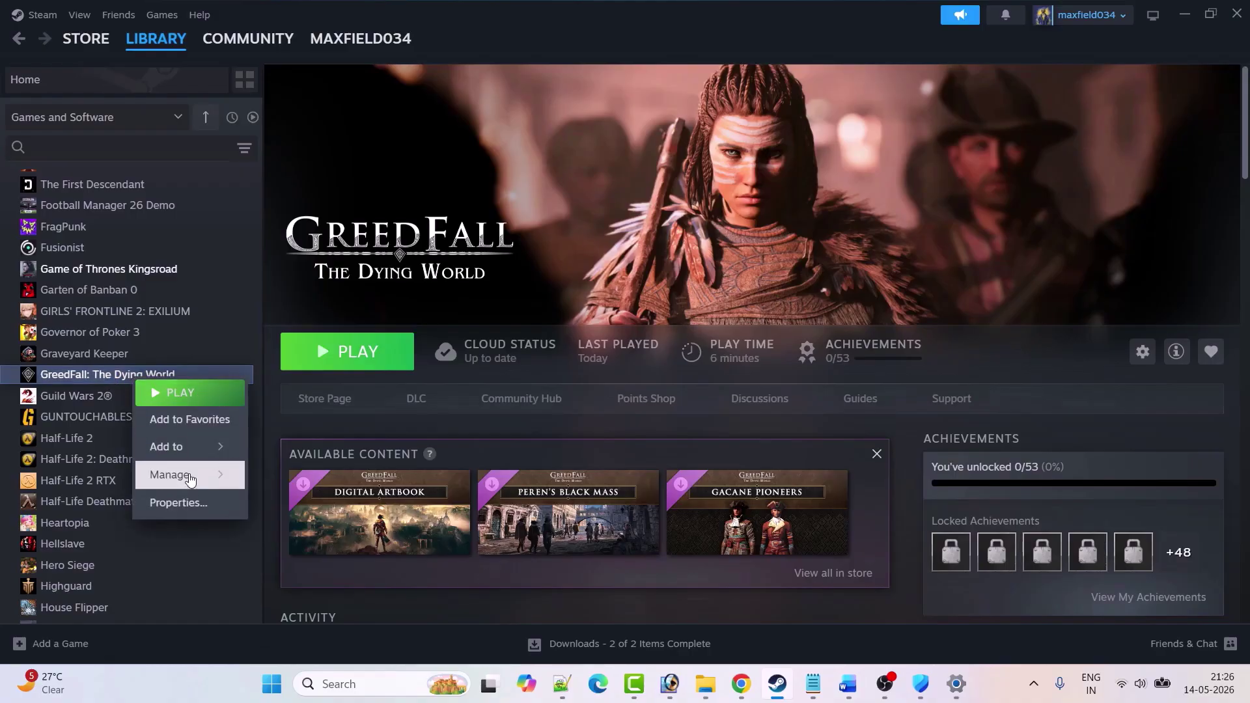
click(183, 503)
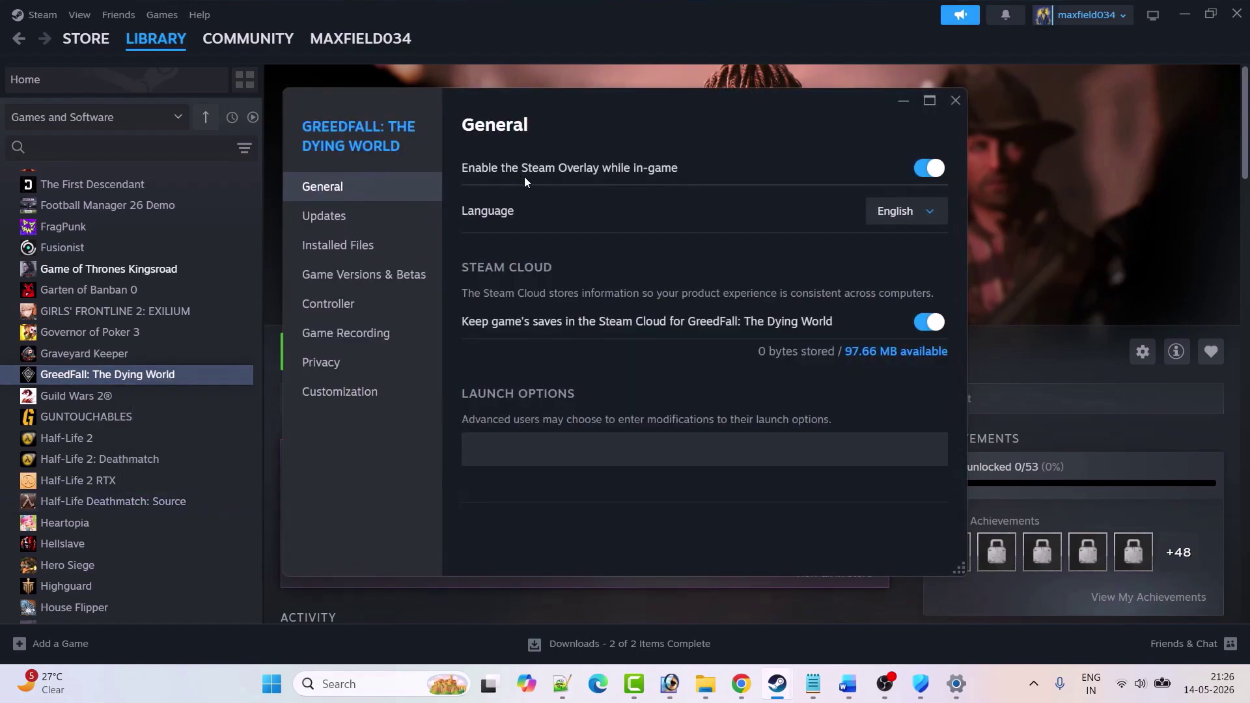
click(928, 169)
click(924, 171)
click(954, 105)
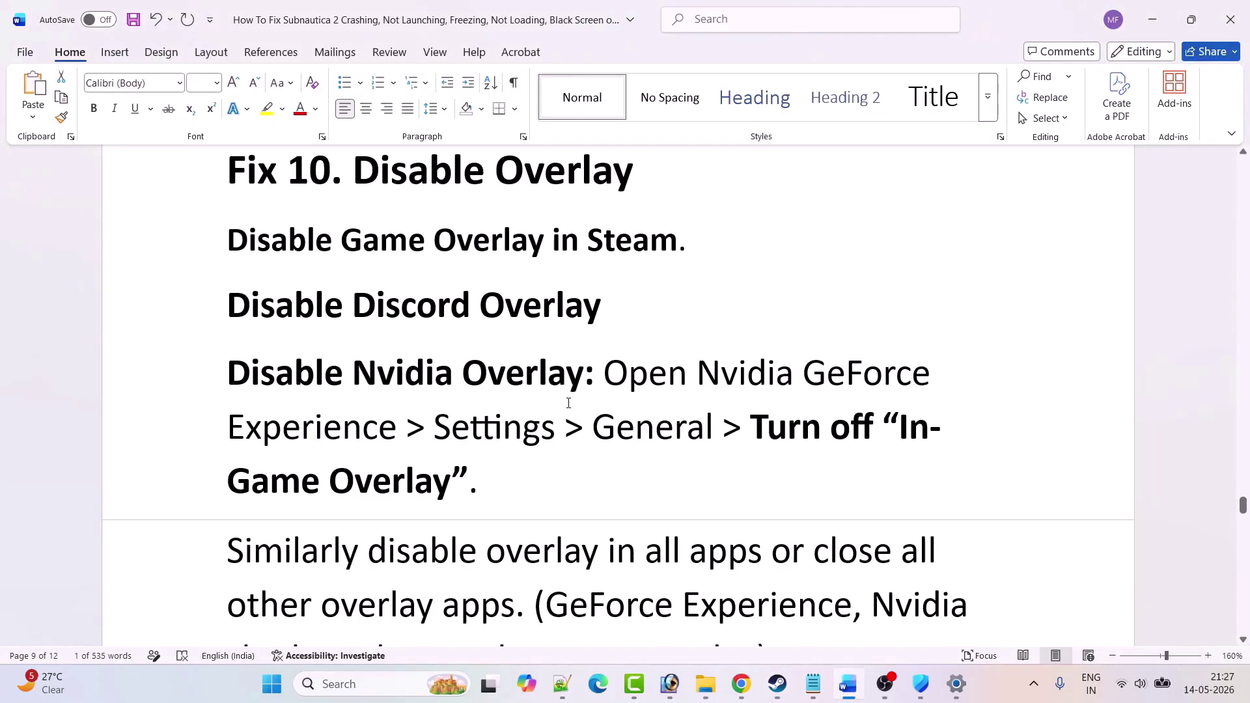
Step: Read the remaining Fix 10 advice in Word on disabling the Discord, Nvidia and other app overlays
scroll(381, 283, down, 1)
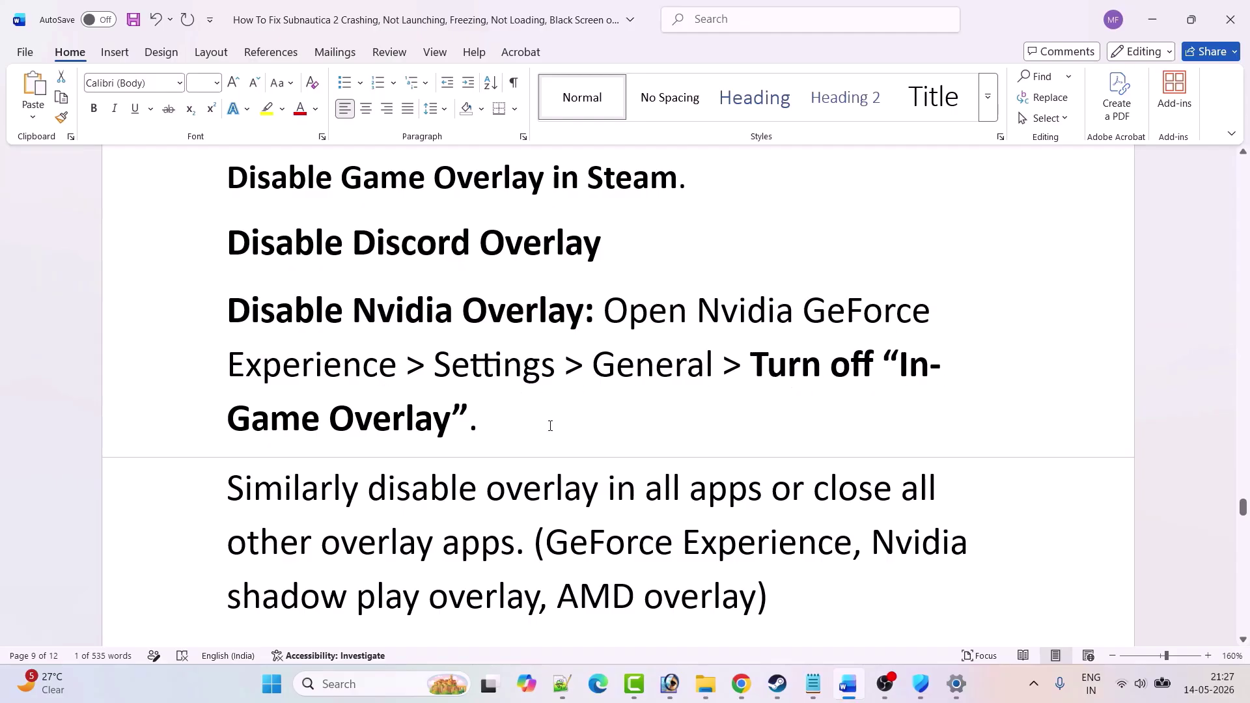
scroll(553, 425, down, 3)
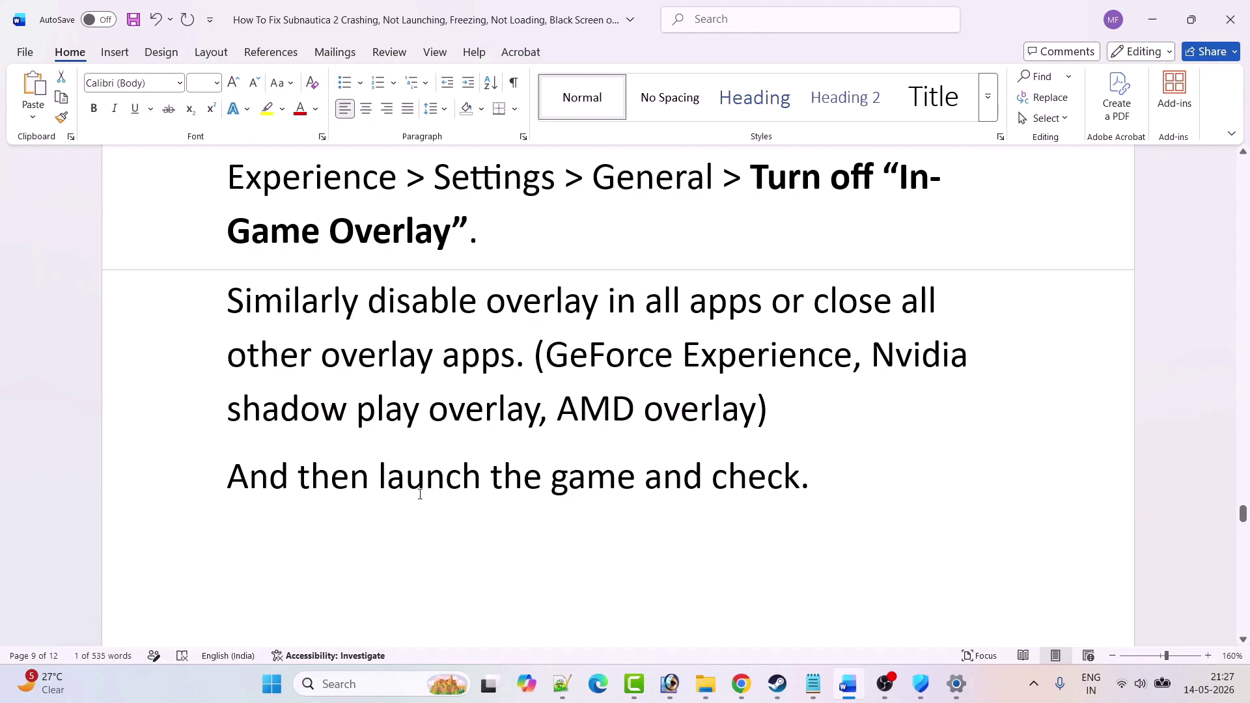
Step: Read Fix 11 in Word on closing conflicting or unnecessary programs and continue to the Fix 12 heading
scroll(781, 468, down, 5)
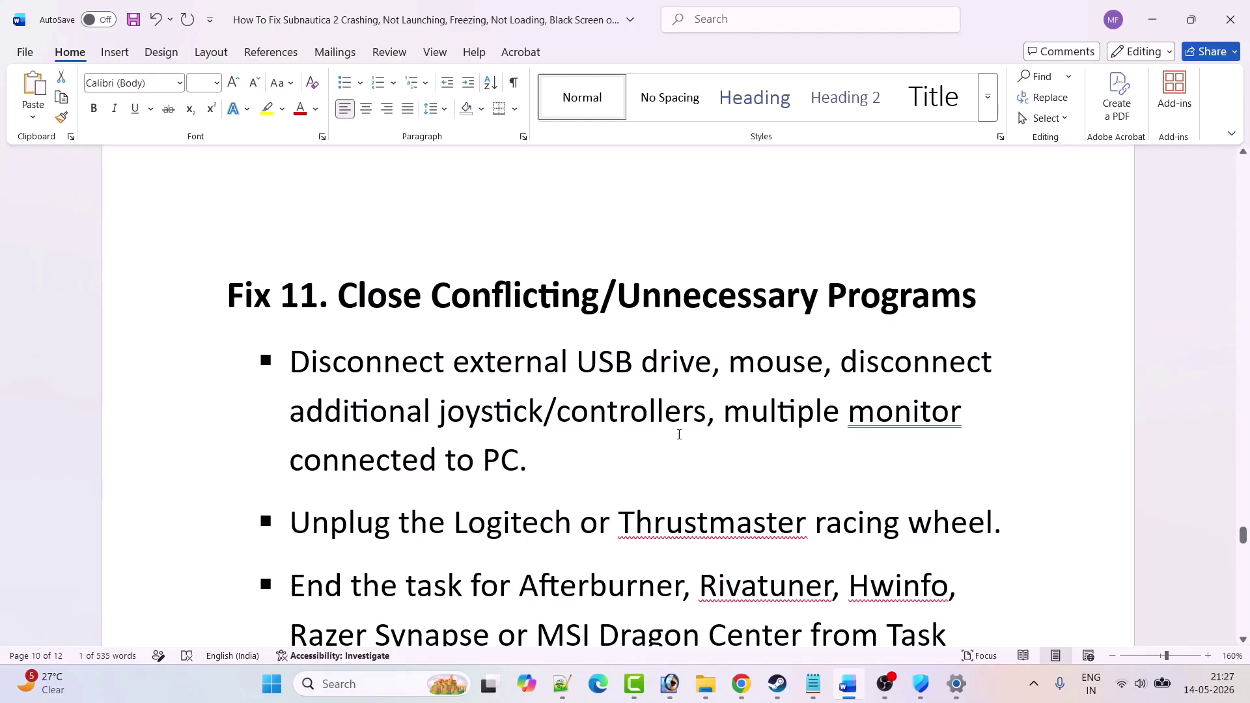
scroll(496, 433, down, 3)
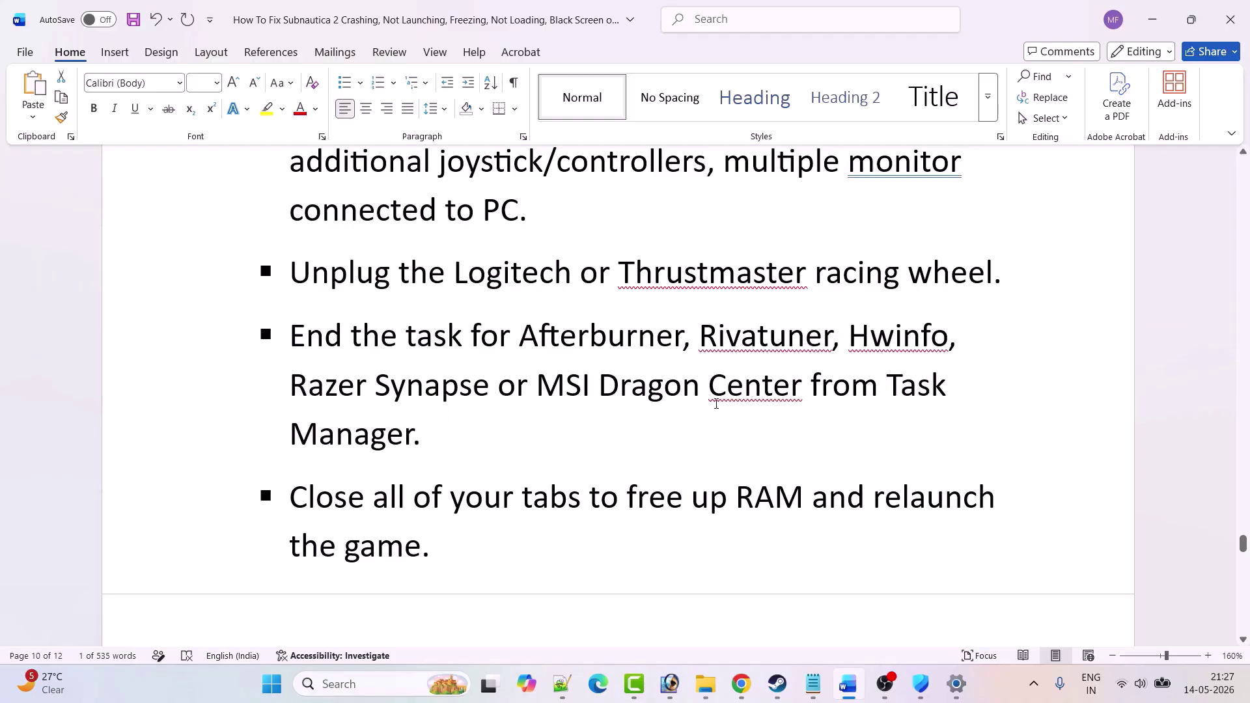
scroll(391, 451, down, 2)
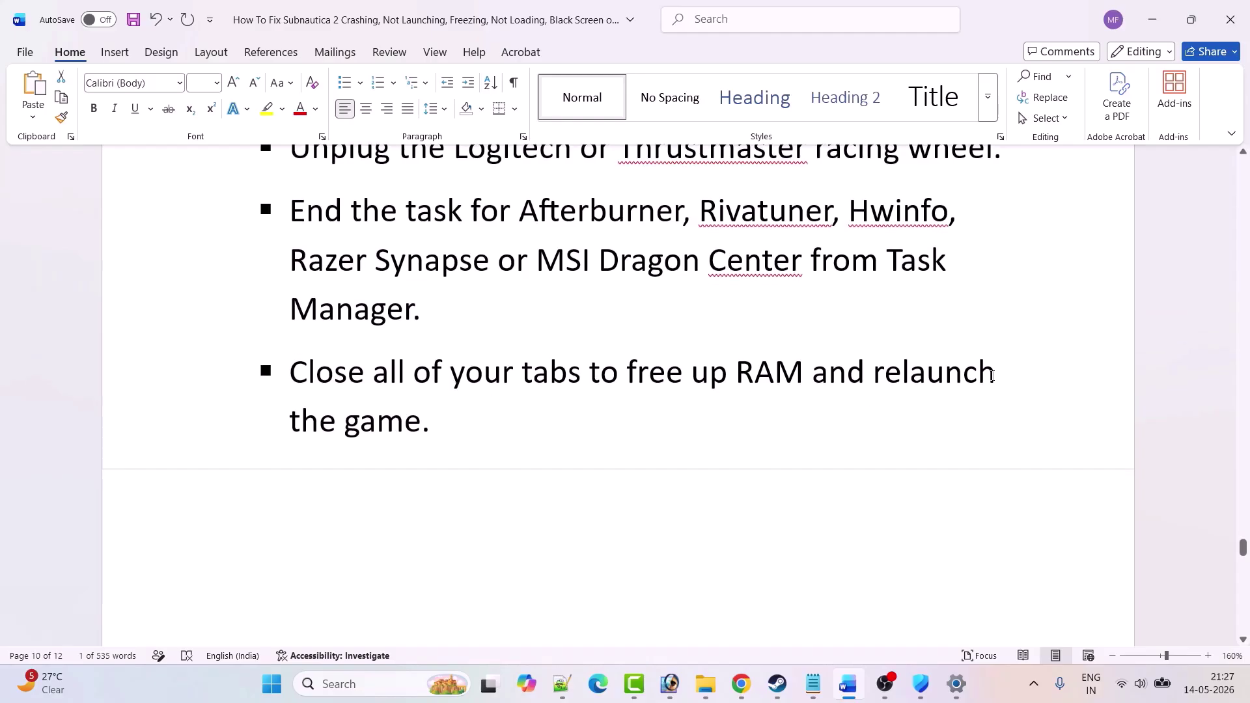
scroll(452, 438, down, 9)
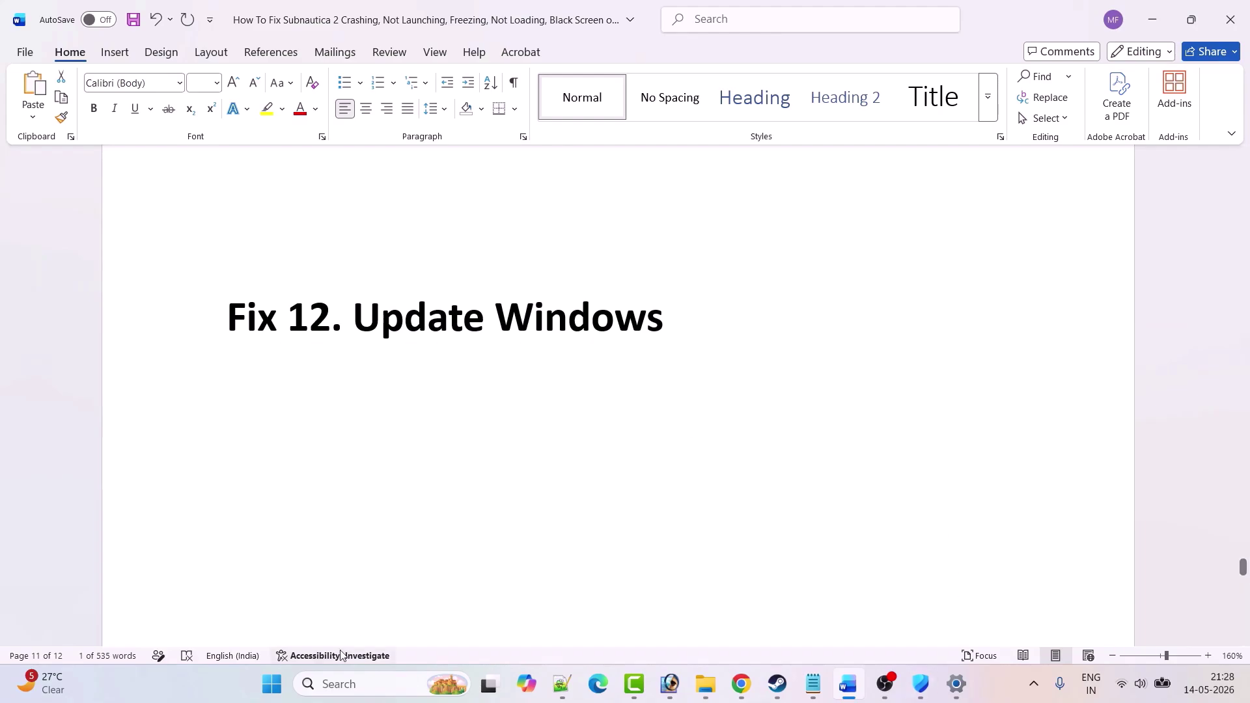
Step: Open Windows Update in the Settings app and check for updates
click(271, 683)
click(455, 276)
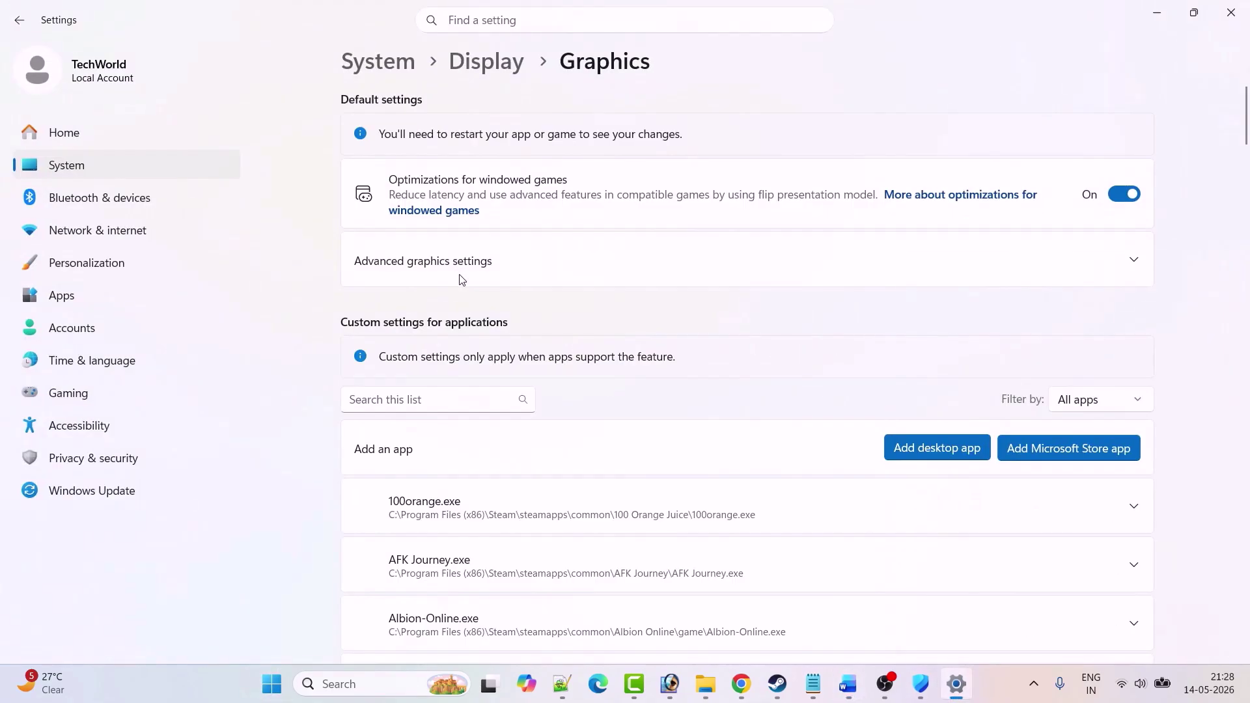
click(112, 496)
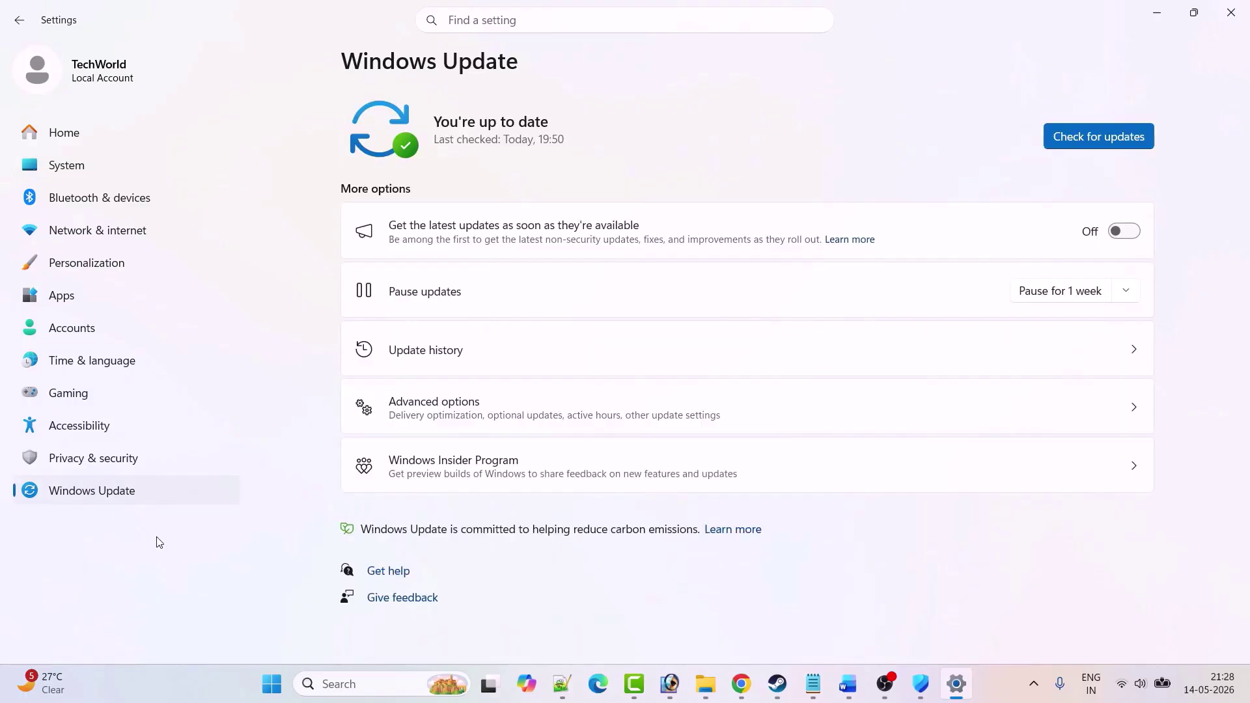
click(1114, 143)
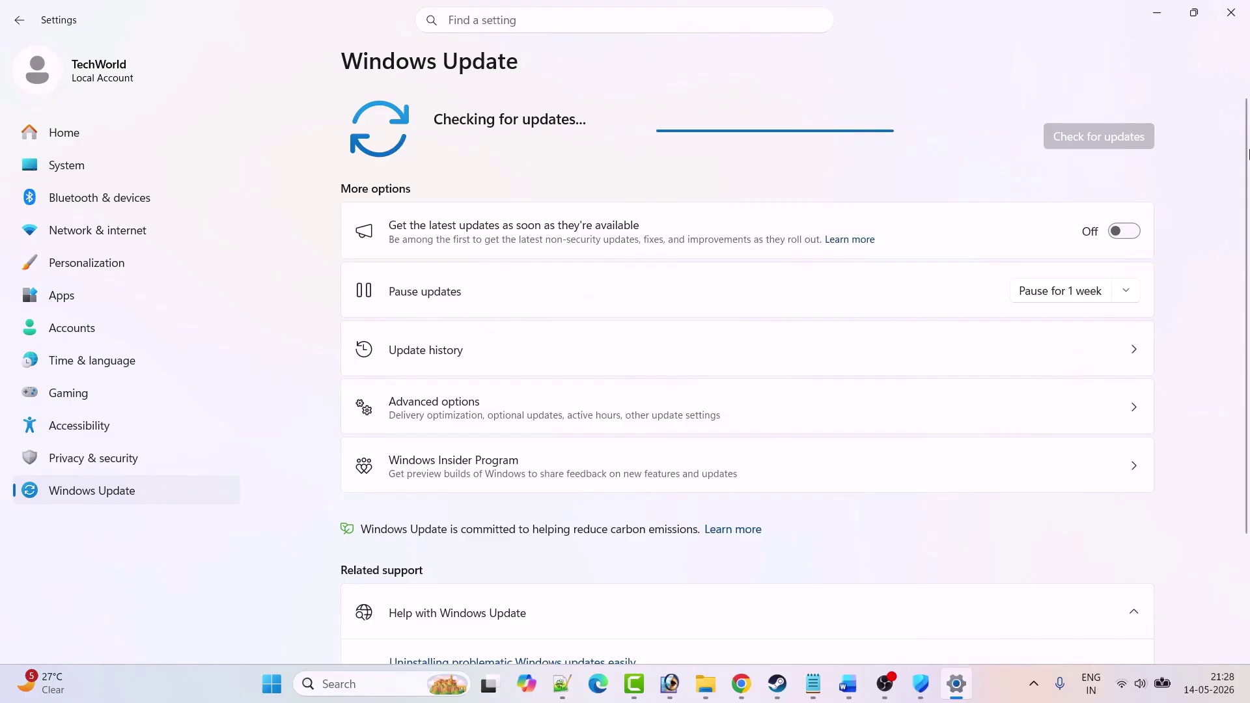
Step: Show the Restart option among the Windows power options, dismiss it without restarting, and return to the Word document
click(280, 695)
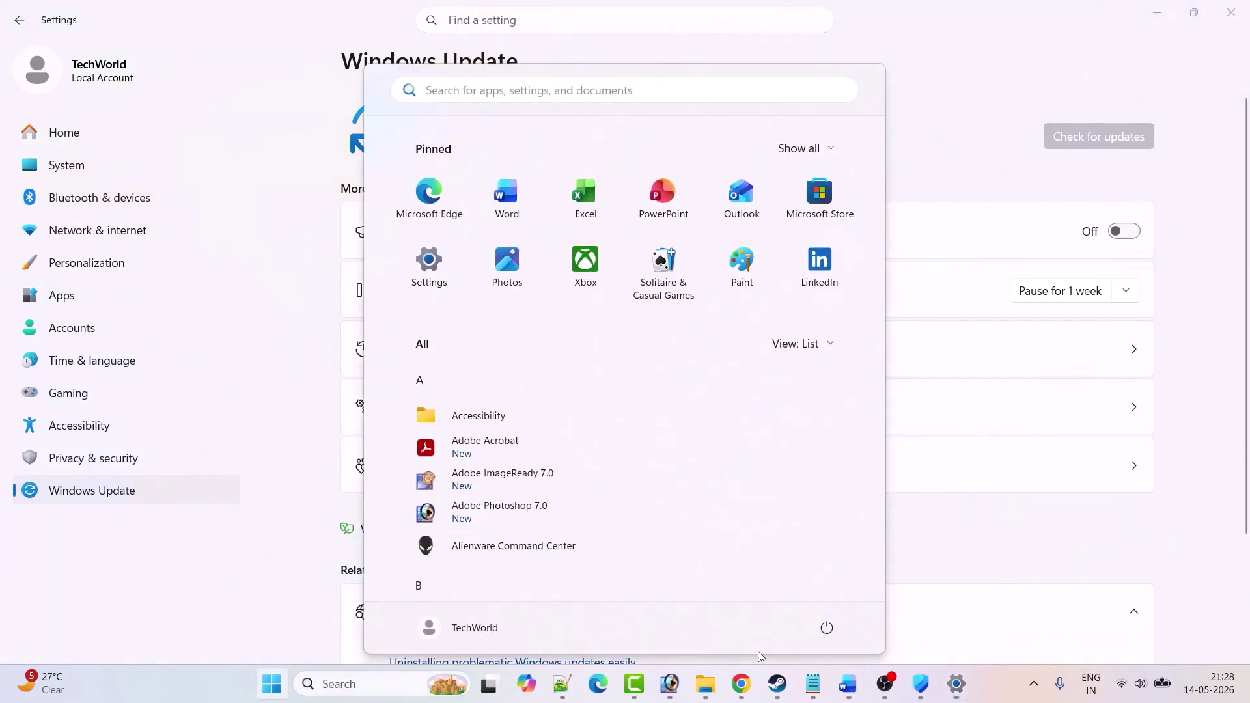
click(825, 628)
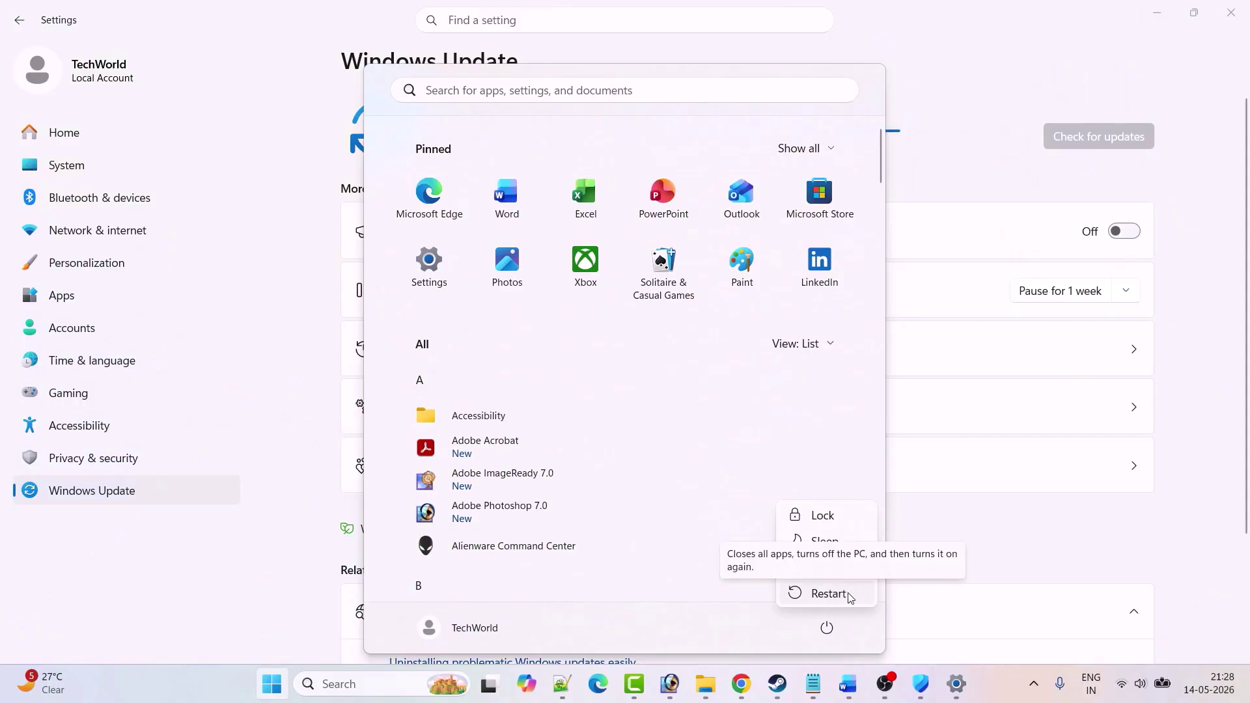
click(1033, 555)
click(848, 684)
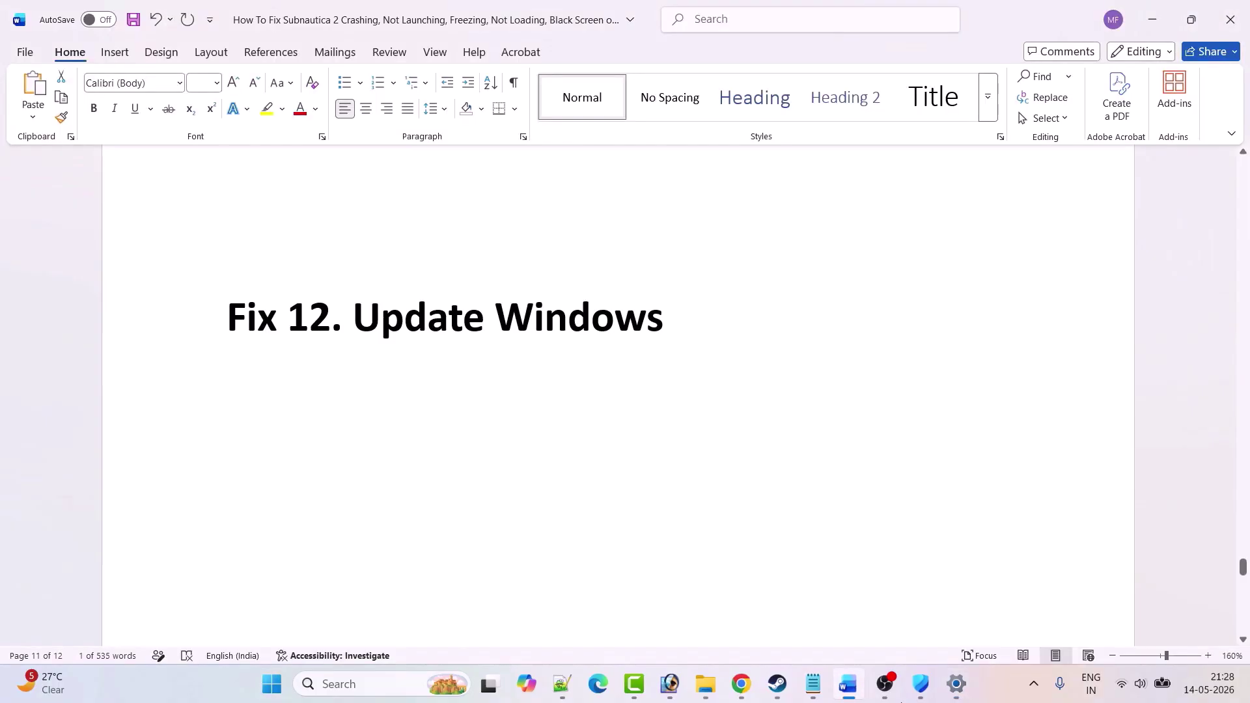
Step: Read Fix 13 on uninstalling and reinstalling the game, briefly highlighting the name Subnautica 2 in the text
scroll(611, 310, down, 8)
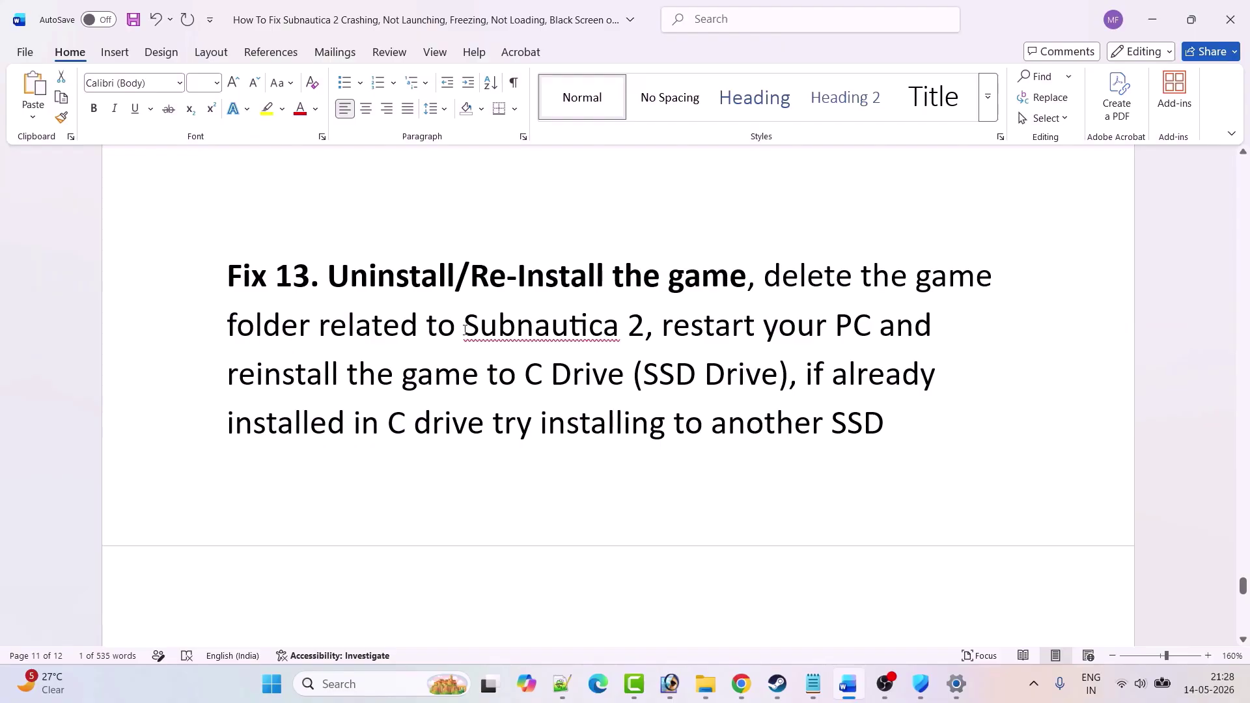
drag(464, 335, 645, 335)
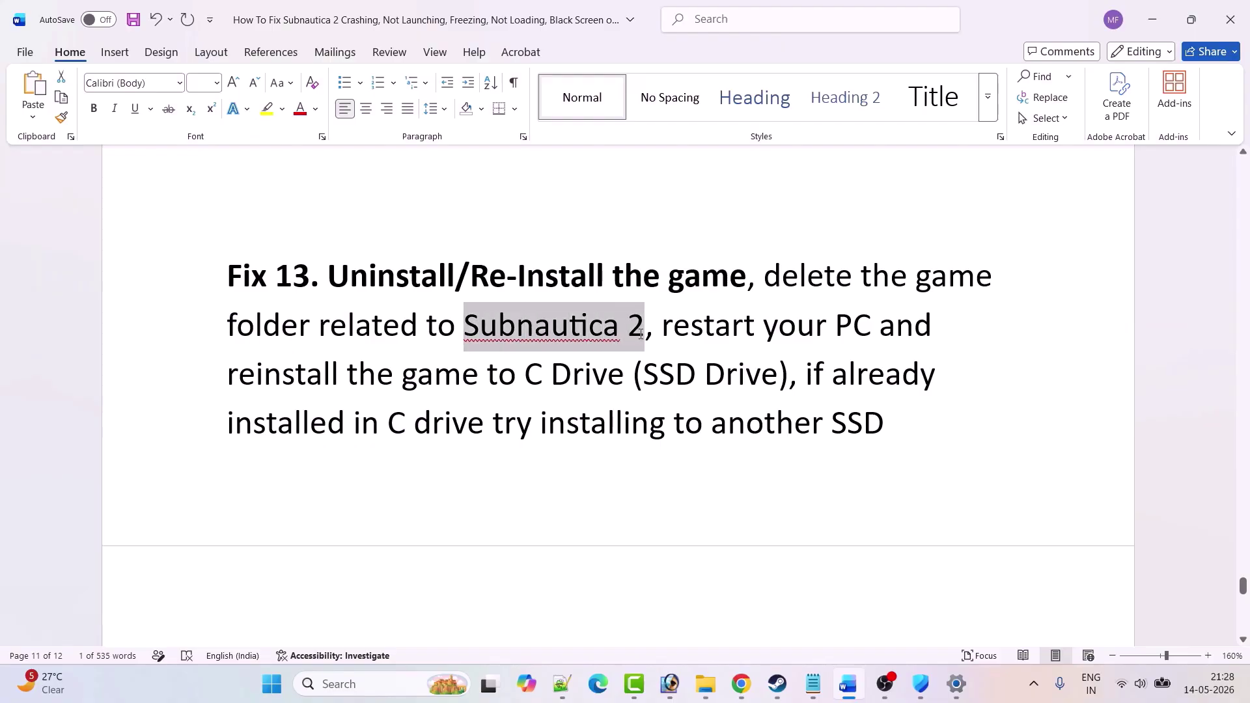
click(778, 375)
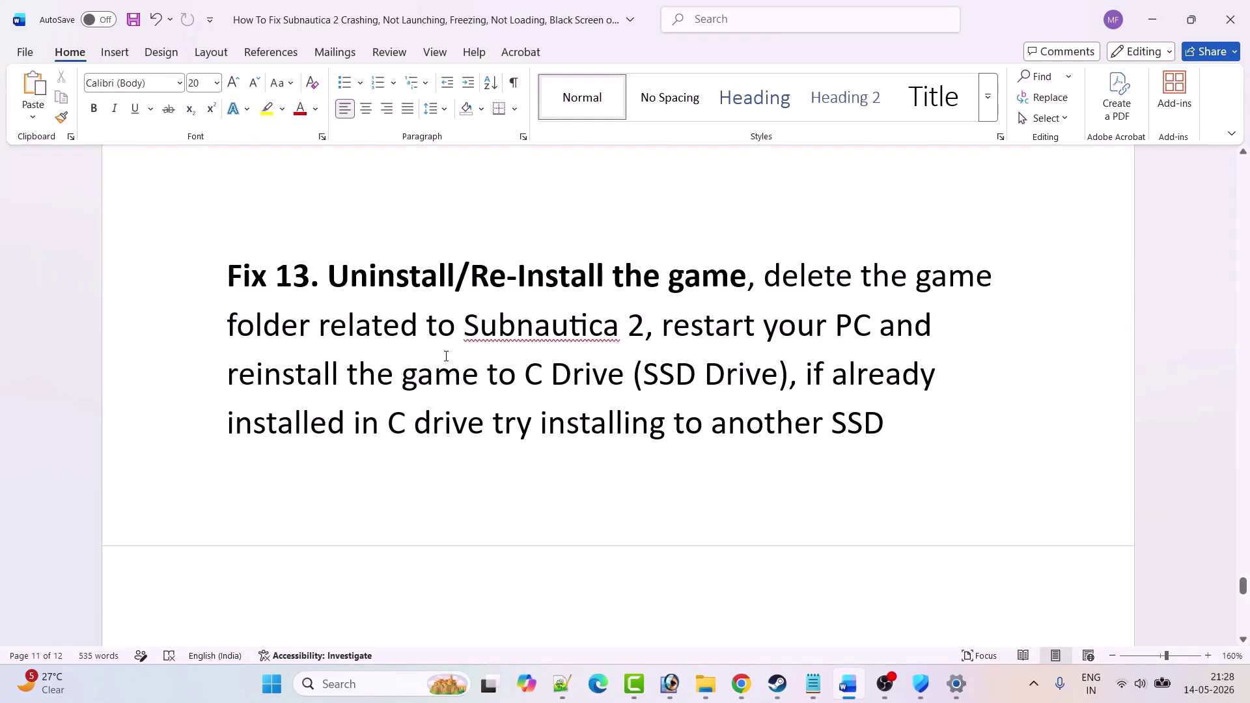